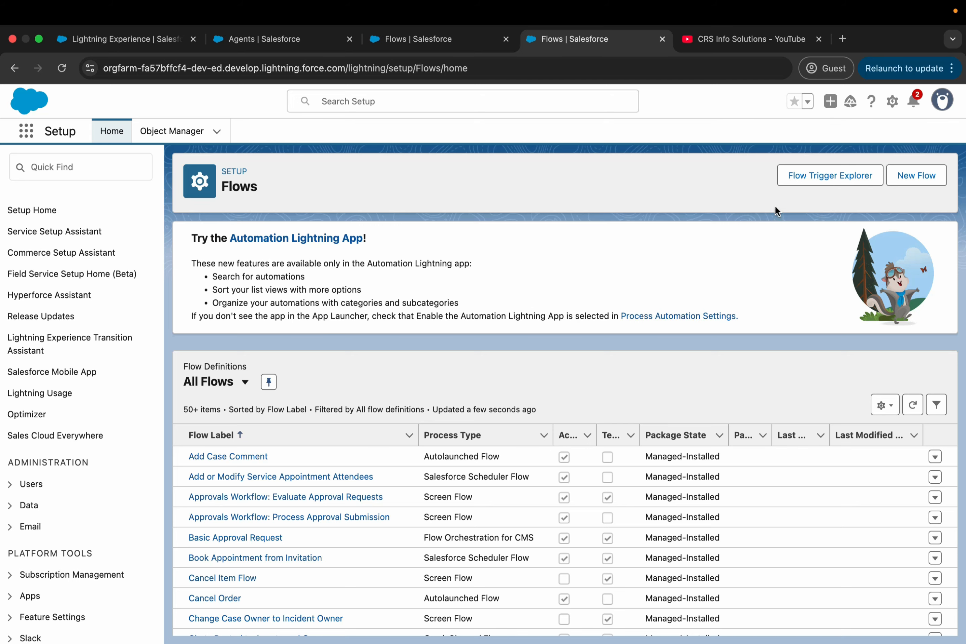
- Create a new Autolaunched Flow (No Trigger) from scratch and close the Einstein assistant
{"action": "left_click", "coordinate": [915, 180]}
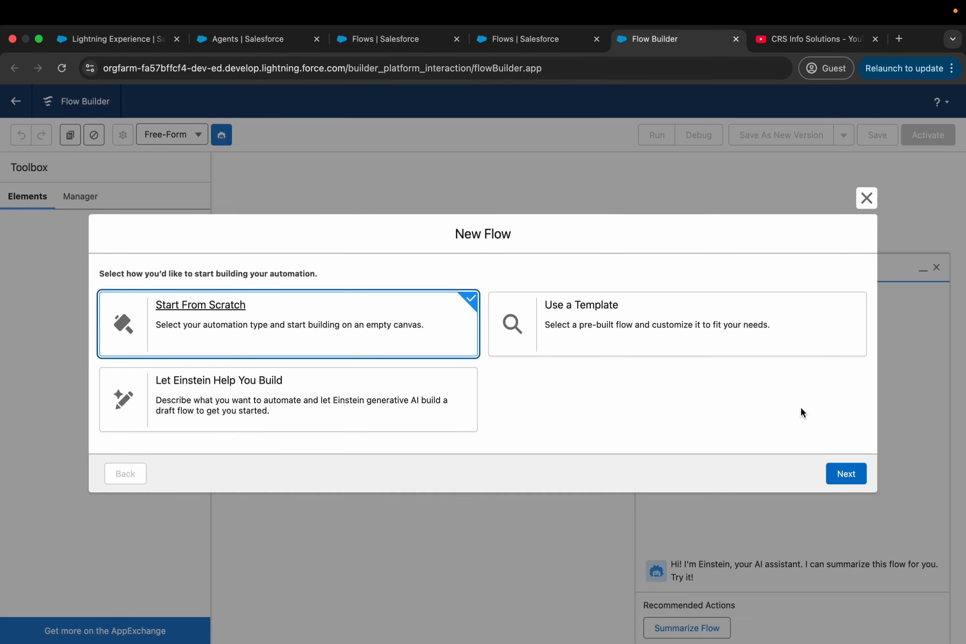
{"action": "left_click", "coordinate": [846, 473]}
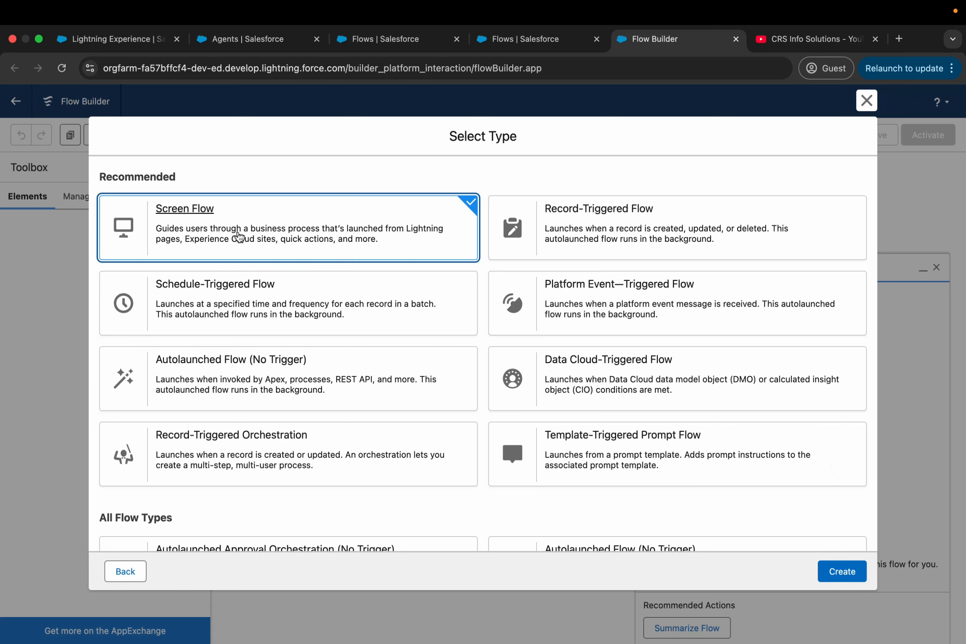
{"action": "left_click", "coordinate": [324, 381]}
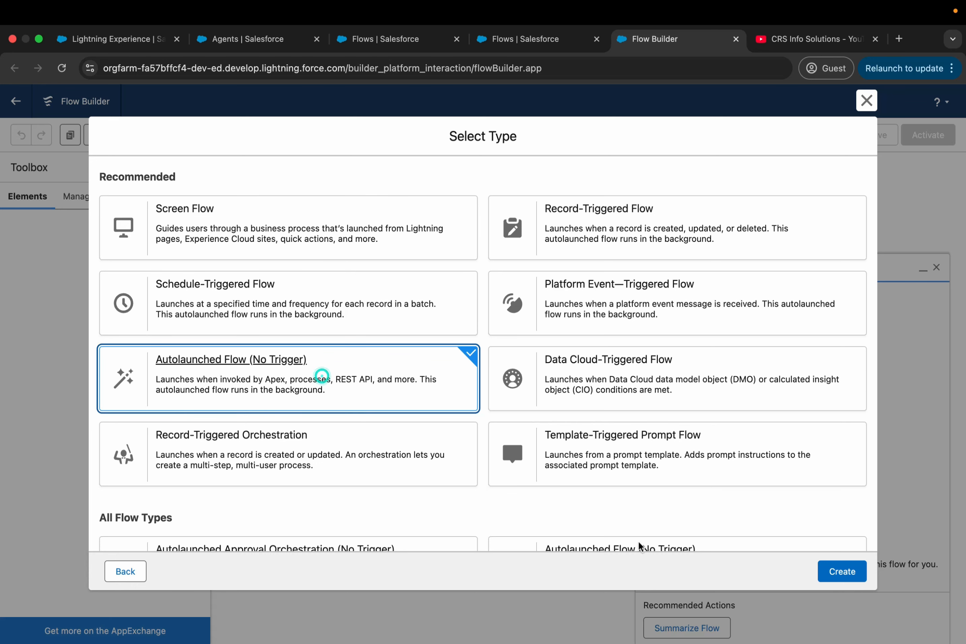
{"action": "left_click", "coordinate": [850, 574]}
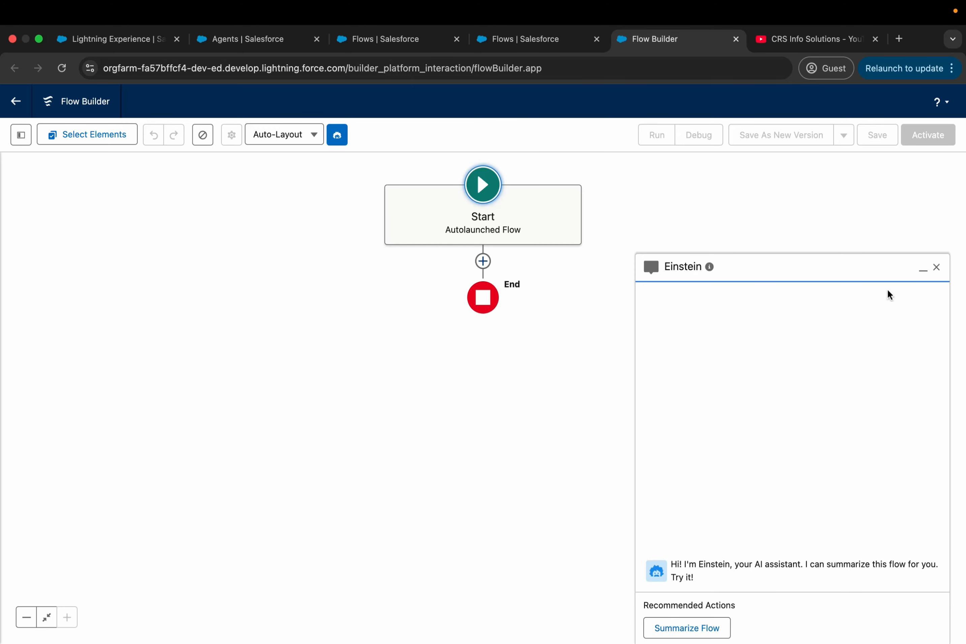
{"action": "left_click", "coordinate": [938, 267]}
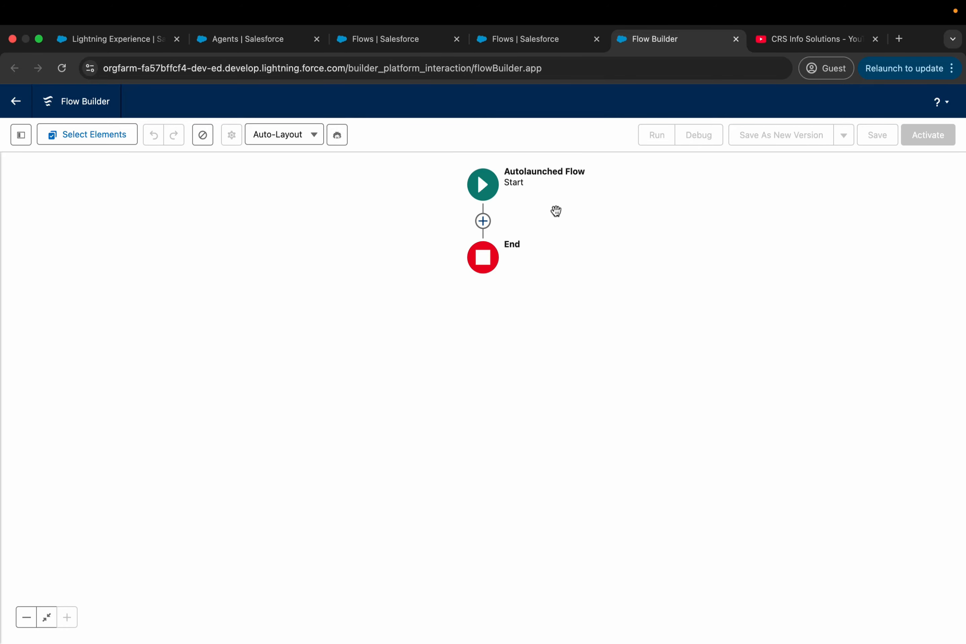
- Add a Get Records element between Start and End, labelled "Get Sessions by Date"
{"action": "left_click", "coordinate": [483, 221]}
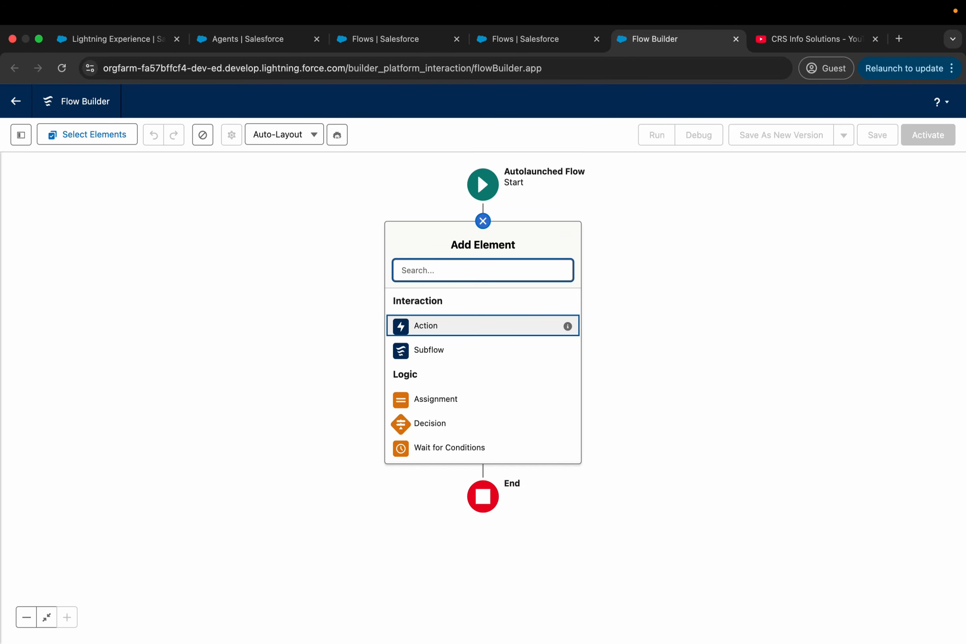
{"action": "type", "text": "get"}
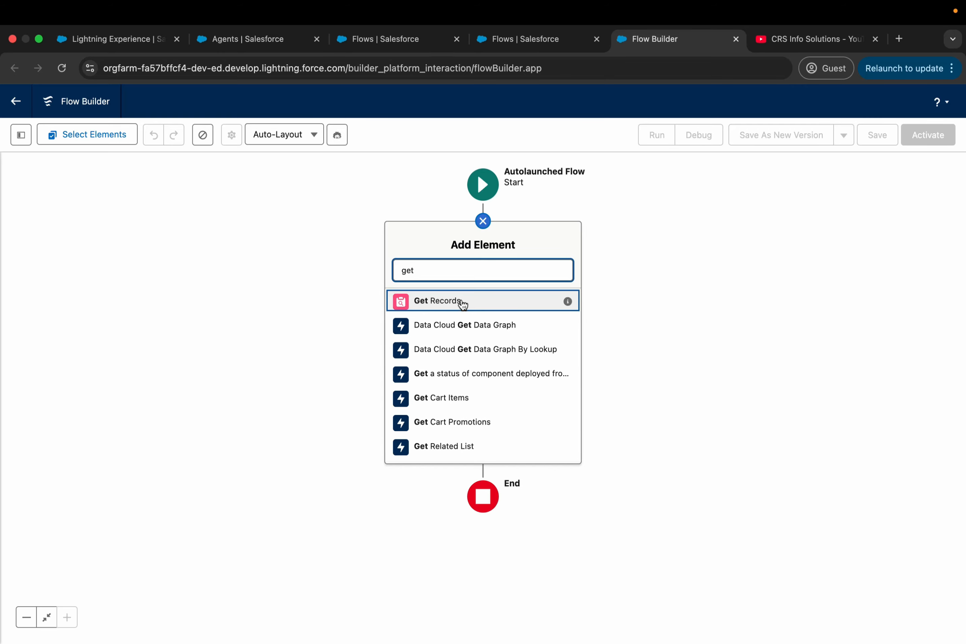
{"action": "left_click", "coordinate": [431, 302]}
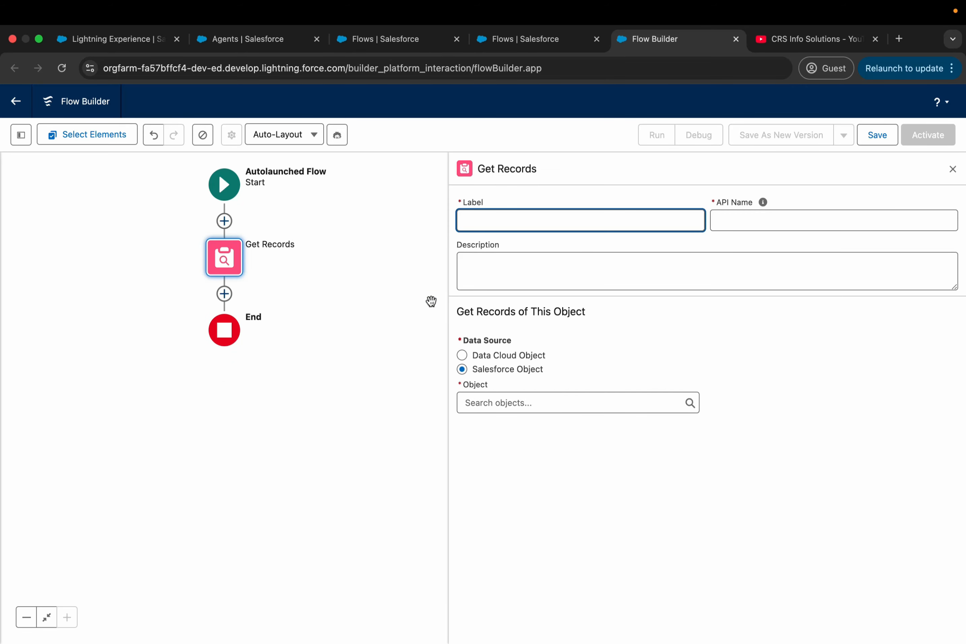
{"action": "type", "text": "Get Sessions by Date"}
{"action": "left_click", "coordinate": [755, 401]}
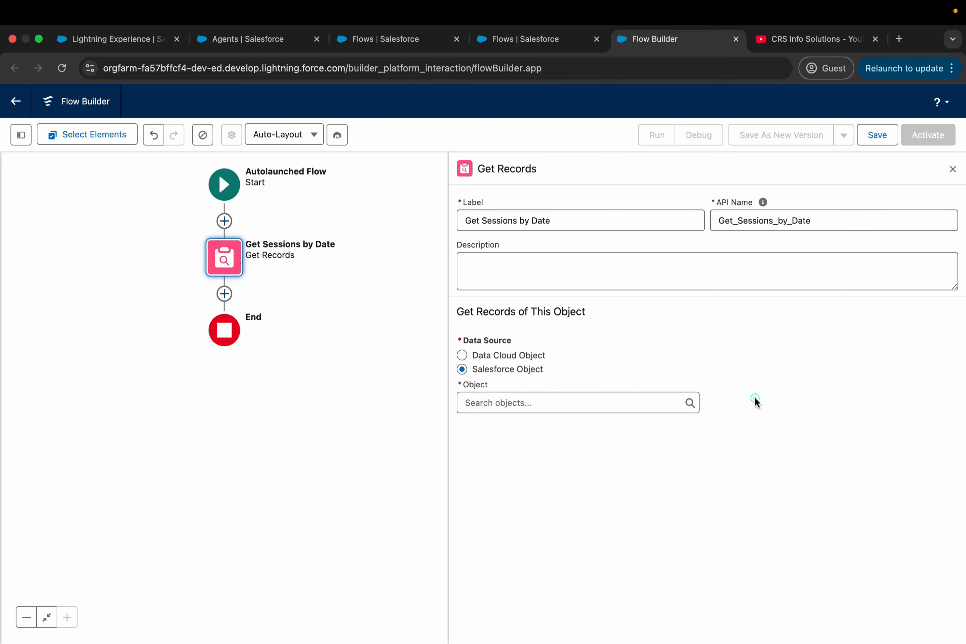
- Describe the Get Records element as "Get course session records based on the course Id and the Date"
{"action": "left_click", "coordinate": [734, 265]}
{"action": "type", "text": "Get "}
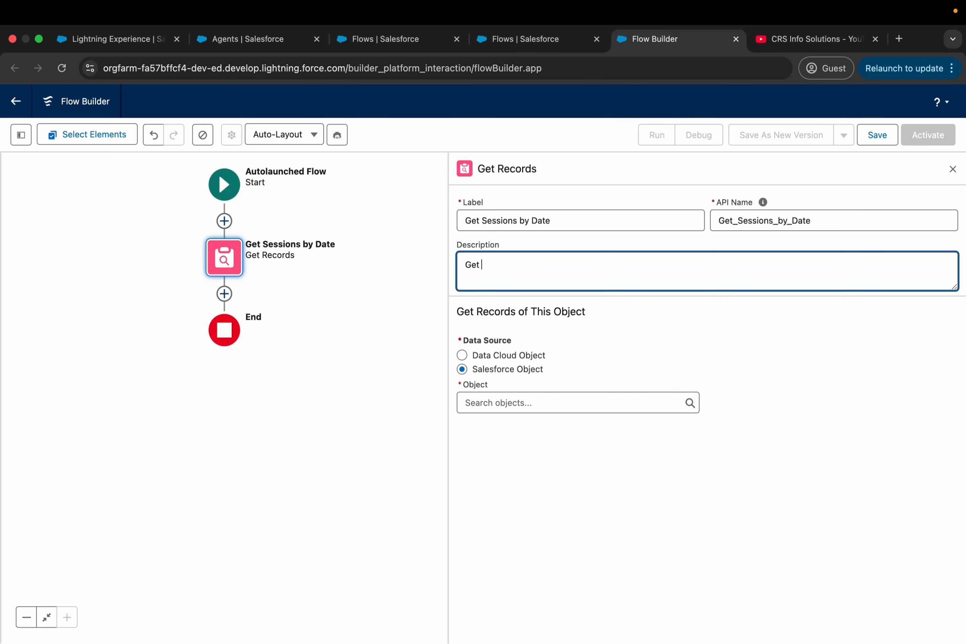
{"action": "type", "text": "course"}
{"action": "type", "text": " session"}
{"action": "type", "text": " records ba"}
{"action": "type", "text": "es"}
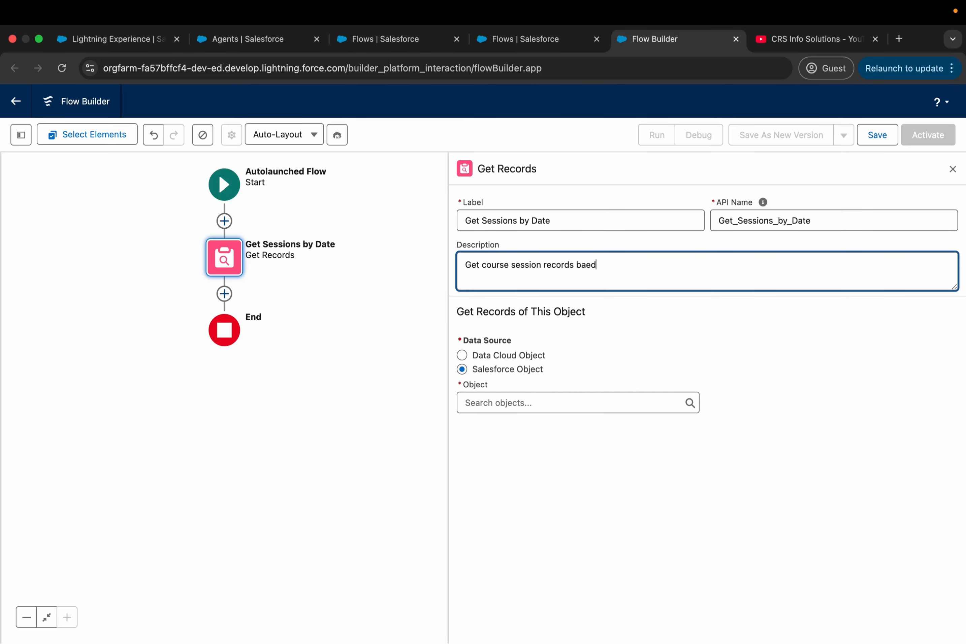
{"action": "key", "text": "BackSpace"}
{"action": "key", "text": "BackSpace"}
{"action": "type", "text": "sed on the cou"}
{"action": "type", "text": "rse l"}
{"action": "type", "text": "d and the "}
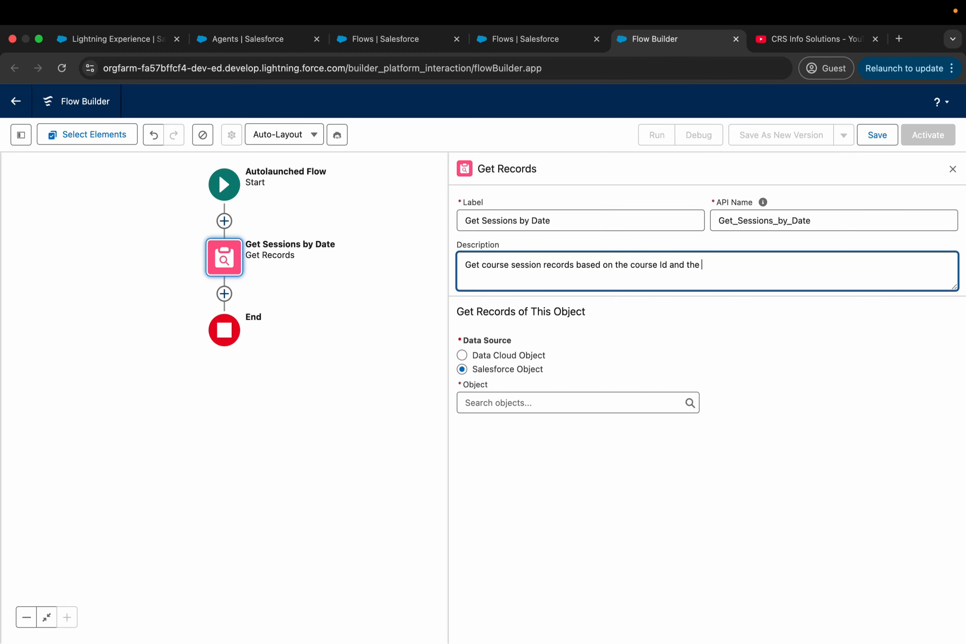
{"action": "type", "text": "Date"}
{"action": "left_click", "coordinate": [854, 377]}
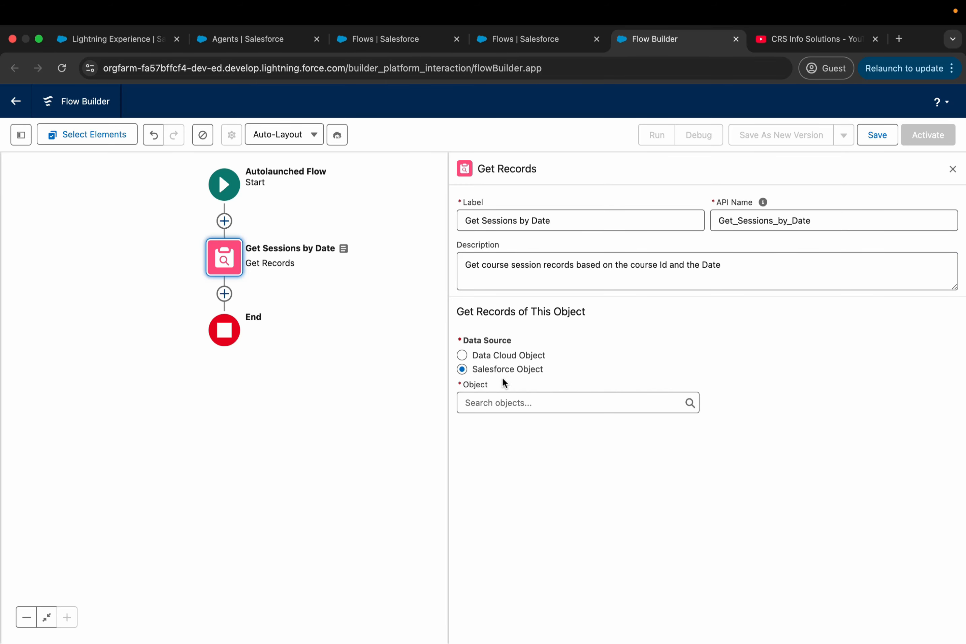
- Set the Salesforce object to retrieve records from to Session (Session__c)
{"action": "left_click", "coordinate": [546, 401]}
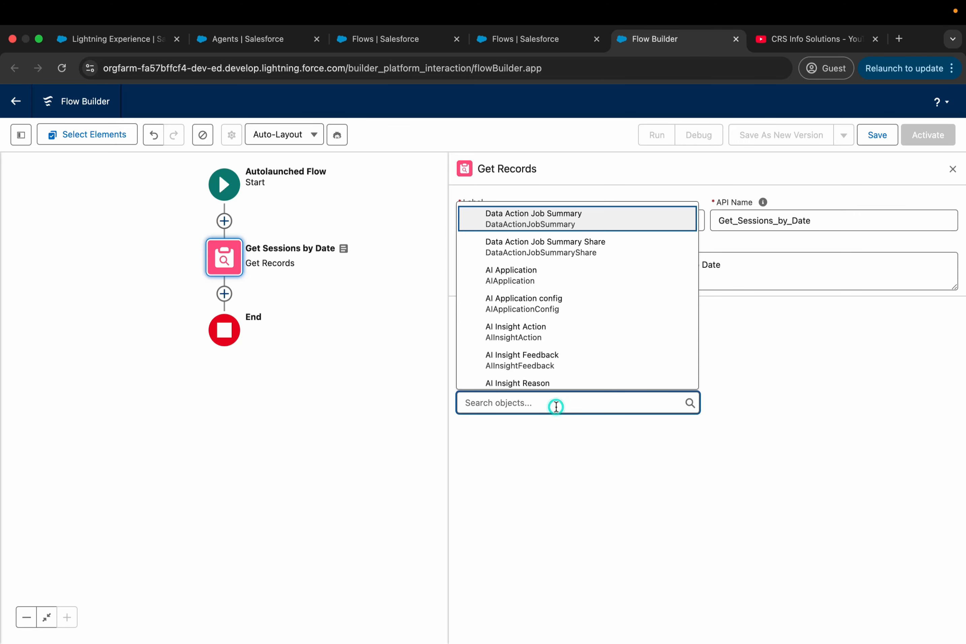
{"action": "type", "text": "sOUCER"}
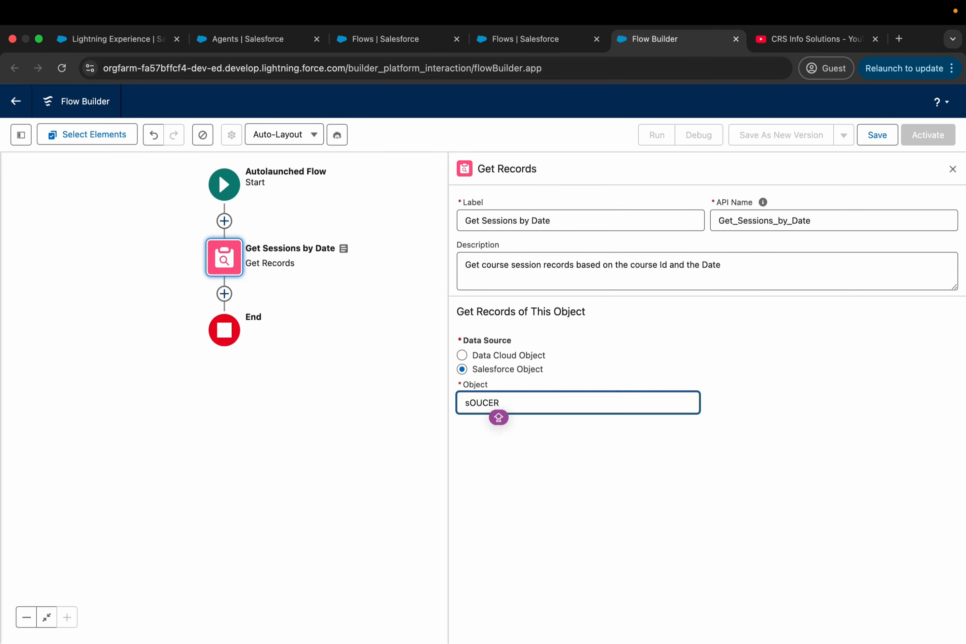
{"action": "key", "text": "BackSpace"}
{"action": "key", "text": "BackSpace"}
{"action": "key", "text": "BackSpace"}
{"action": "key", "text": "BackSpace"}
{"action": "key", "text": "BackSpace"}
{"action": "key", "text": "BackSpace"}
{"action": "type", "text": "S"}
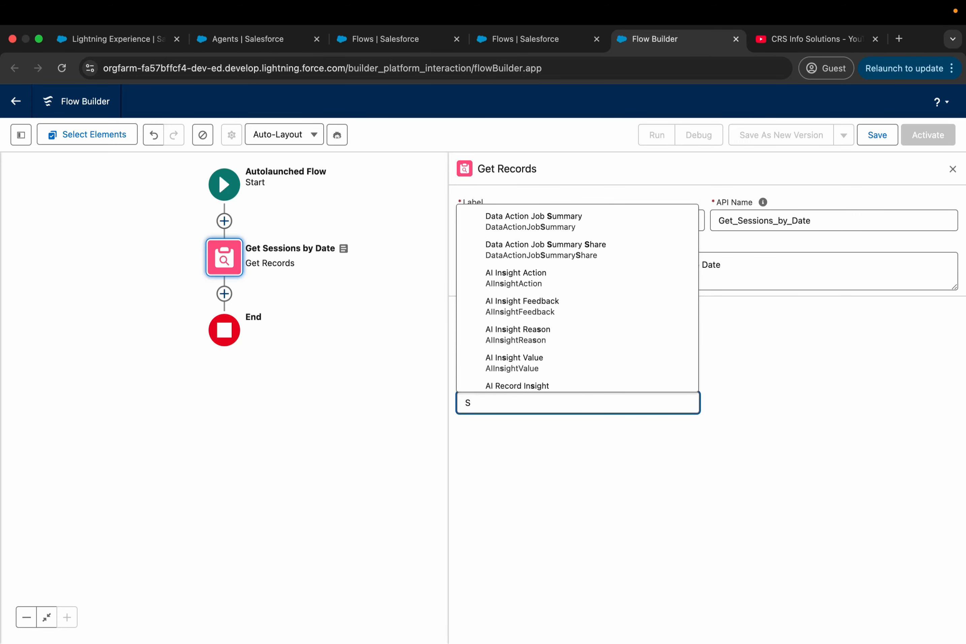
{"action": "type", "text": "essions"}
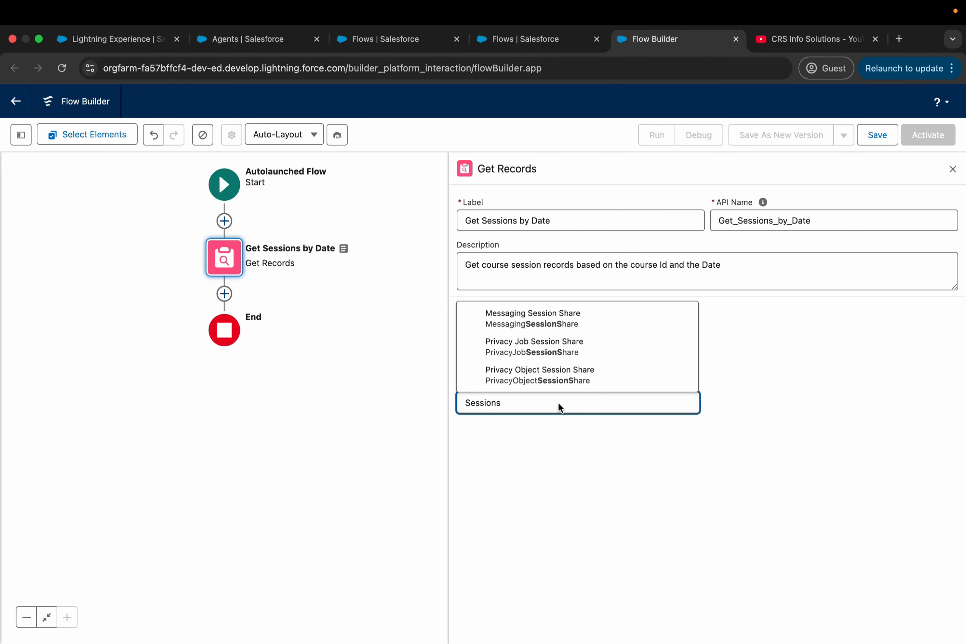
{"action": "key", "text": "BackSpace"}
{"action": "scroll", "coordinate": [553, 343], "scroll_direction": "down", "scroll_amount": 6}
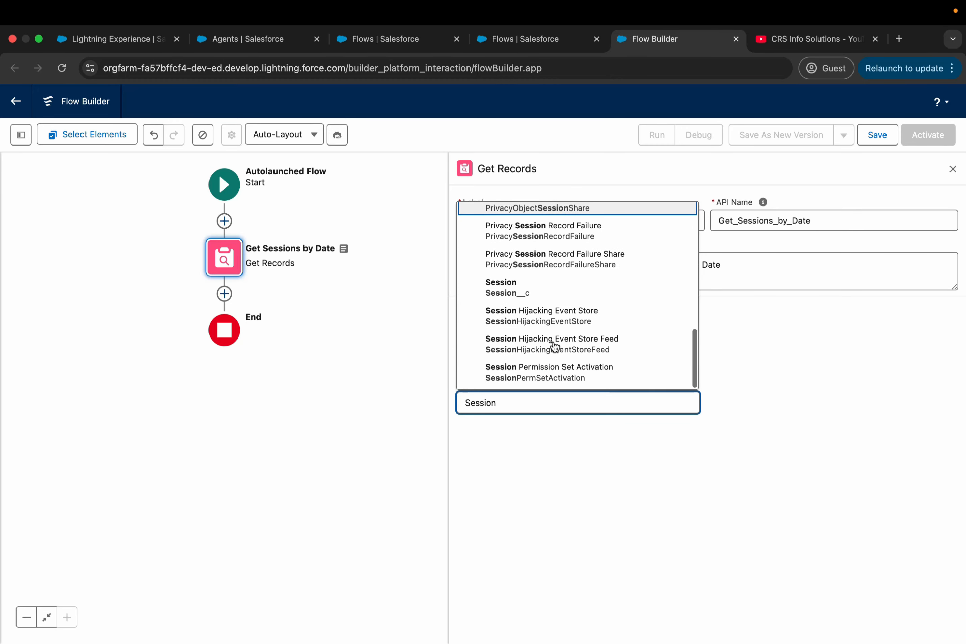
{"action": "left_click", "coordinate": [516, 287]}
{"action": "left_click", "coordinate": [789, 417]}
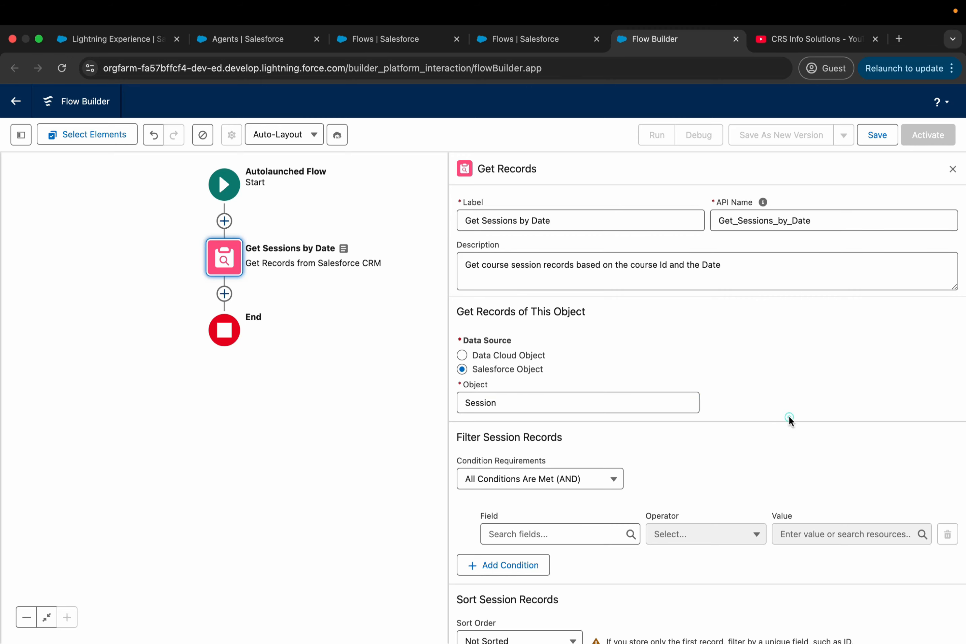
- Set the field of the first Session record filter condition to Course__c
{"action": "scroll", "coordinate": [789, 417], "scroll_direction": "down", "scroll_amount": 4}
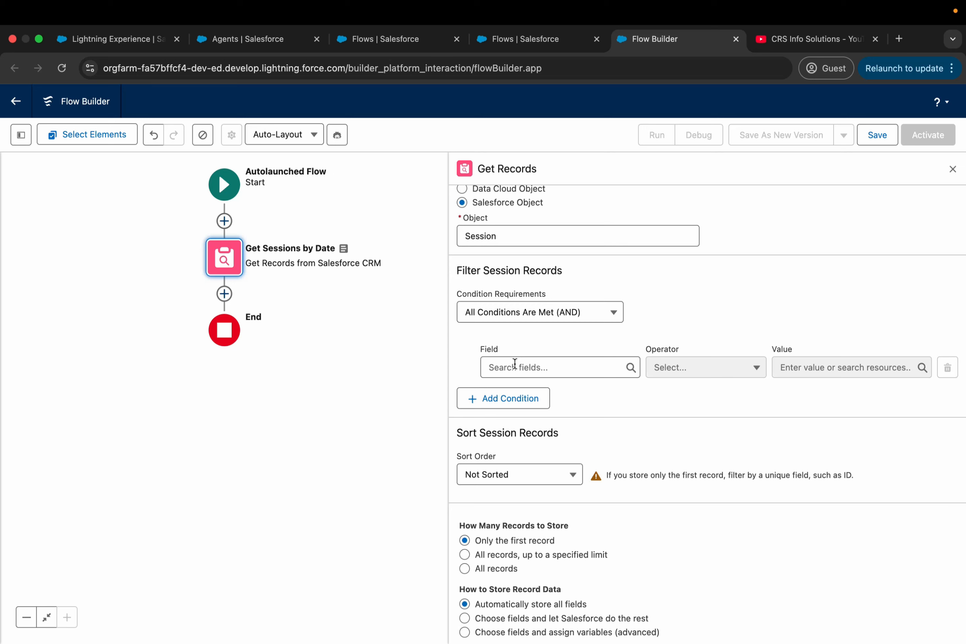
{"action": "scroll", "coordinate": [606, 346], "scroll_direction": "up", "scroll_amount": 5}
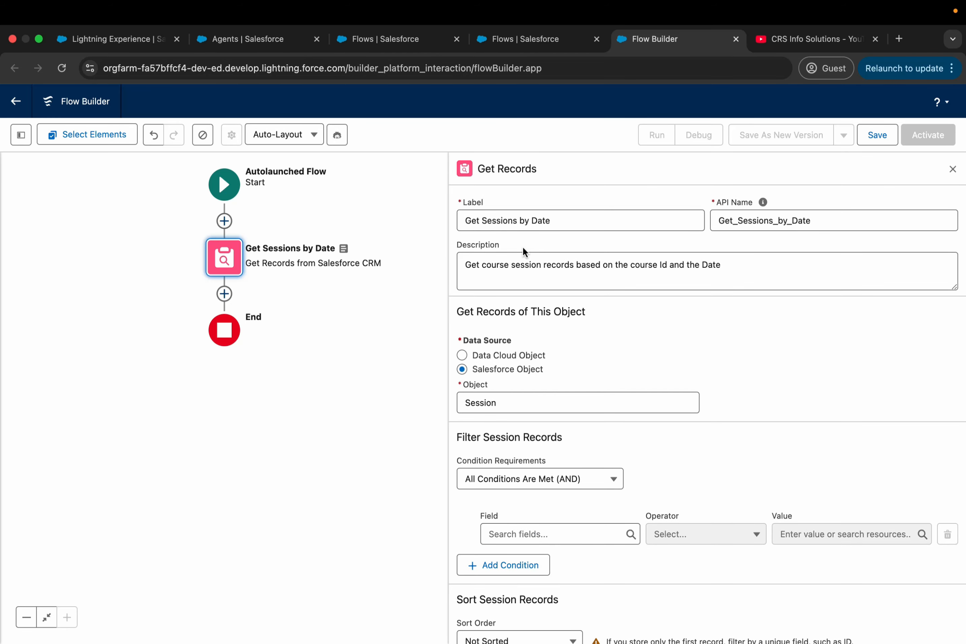
{"action": "scroll", "coordinate": [541, 245], "scroll_direction": "down", "scroll_amount": 5}
{"action": "left_click", "coordinate": [563, 367]}
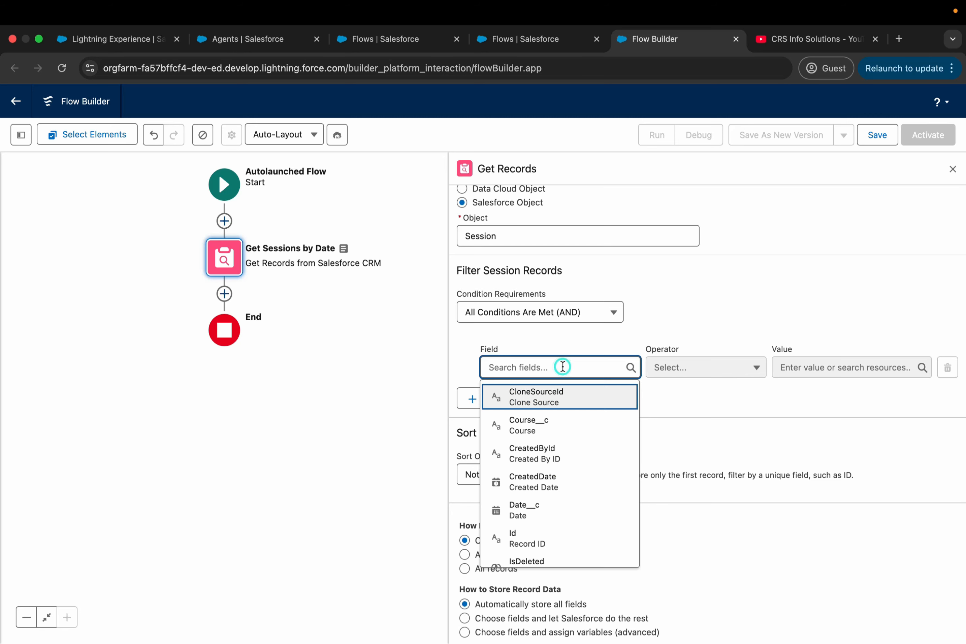
{"action": "type", "text": "cou"}
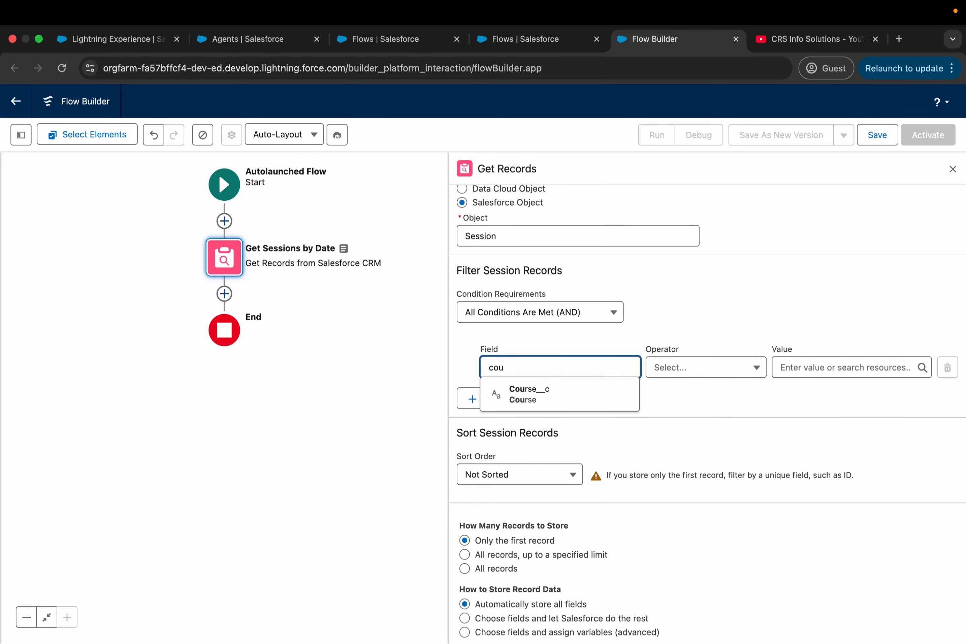
{"action": "key", "text": "Down"}
{"action": "key", "text": "Return"}
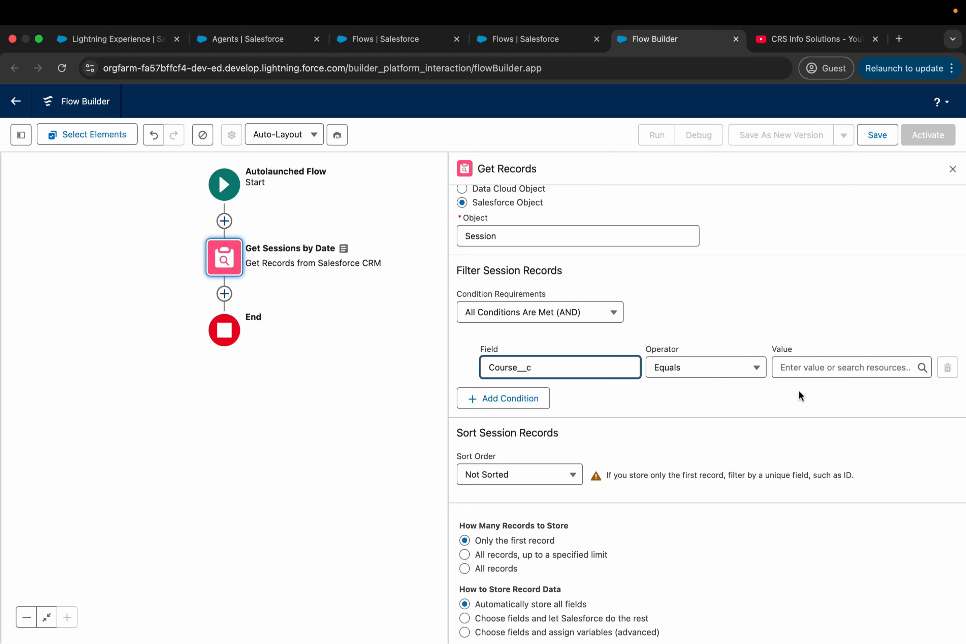
- Start a new Variable resource for the Course__c condition's value, with the API name courseId
{"action": "left_click", "coordinate": [811, 372]}
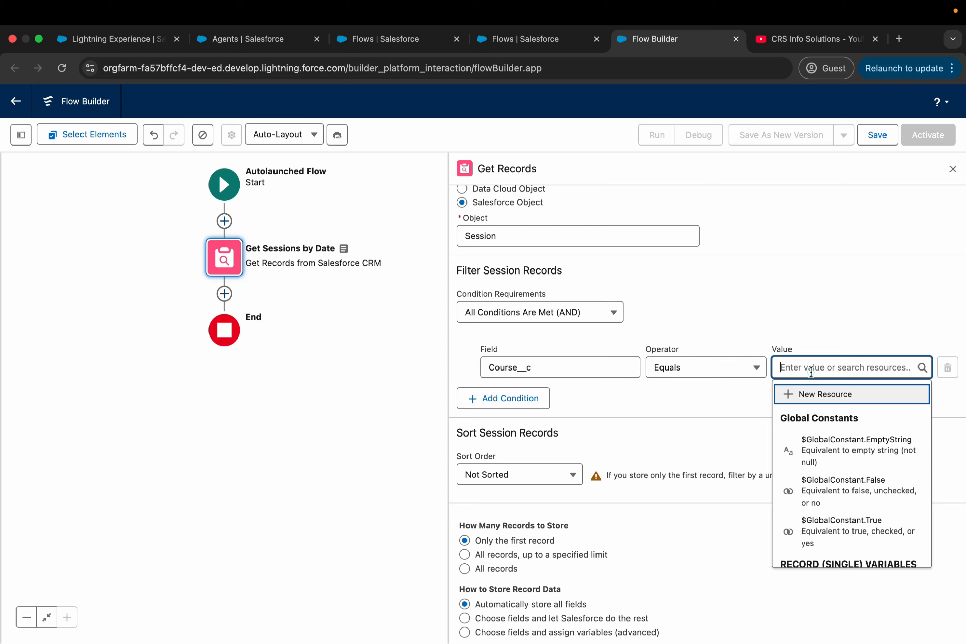
{"action": "left_click", "coordinate": [819, 394]}
{"action": "left_click", "coordinate": [528, 318]}
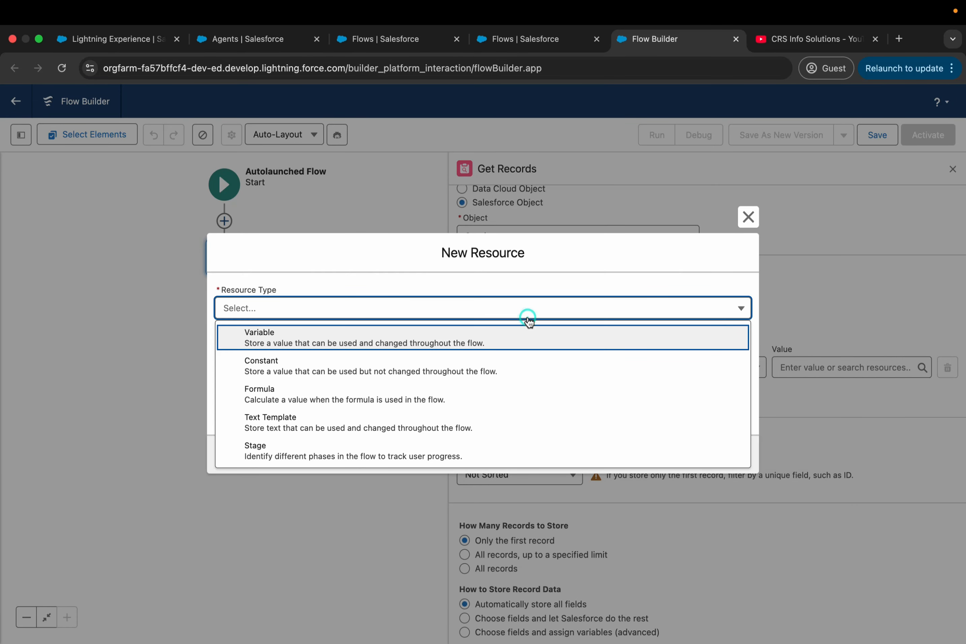
{"action": "left_click", "coordinate": [498, 345]}
{"action": "left_click", "coordinate": [456, 339]}
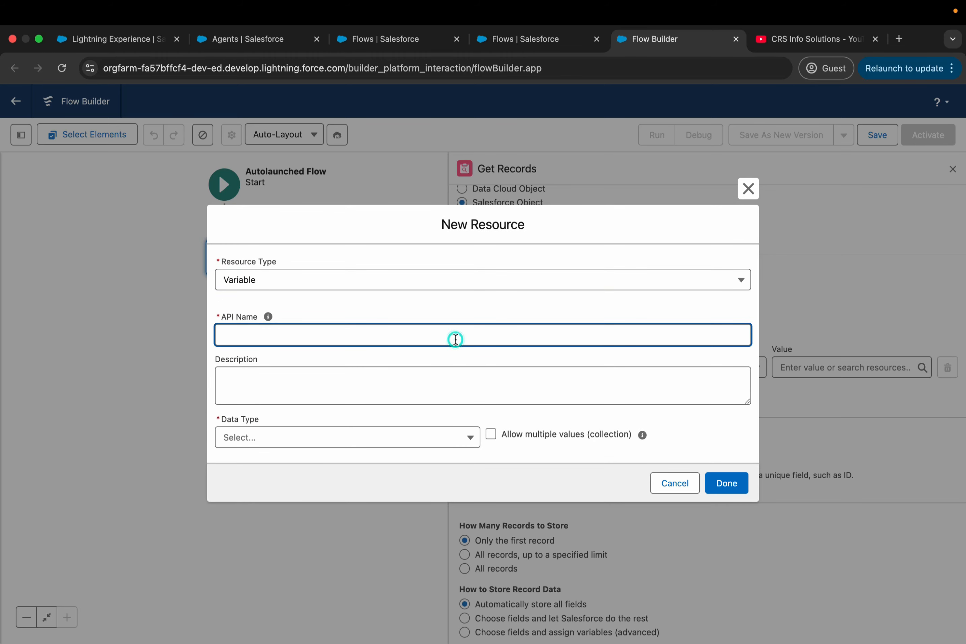
{"action": "type", "text": "courseId"}
{"action": "left_click", "coordinate": [490, 303]}
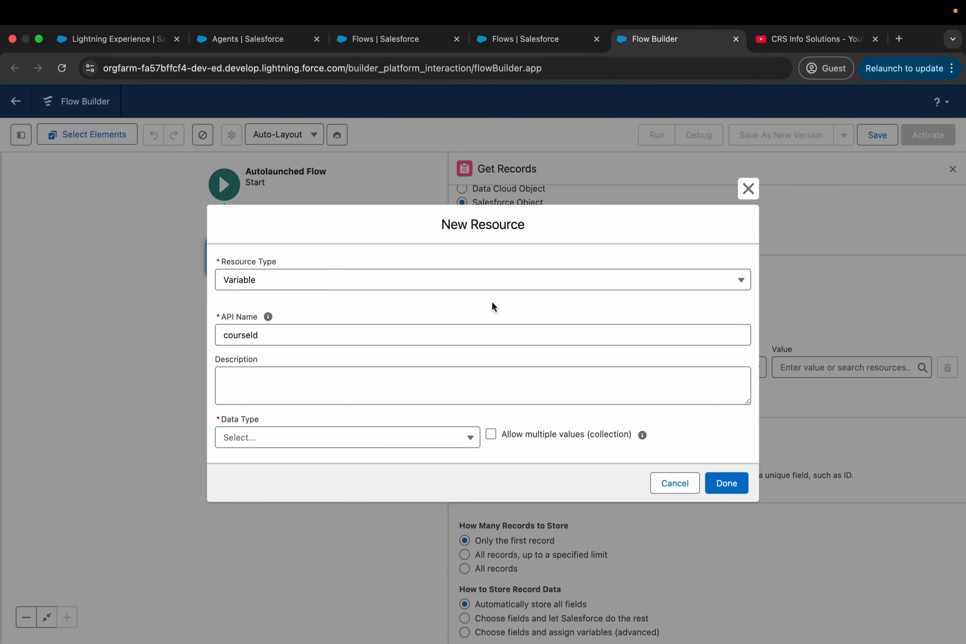
- Describe the courseId variable as "The Id of the course_c that you would like to check for"
{"action": "left_click", "coordinate": [556, 384]}
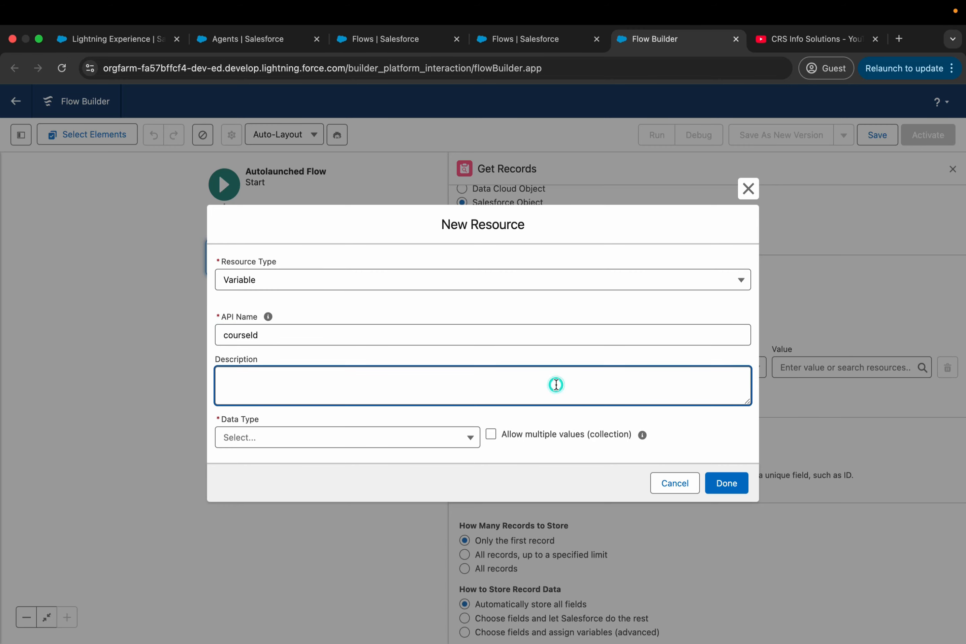
{"action": "type", "text": "The Id of the course"}
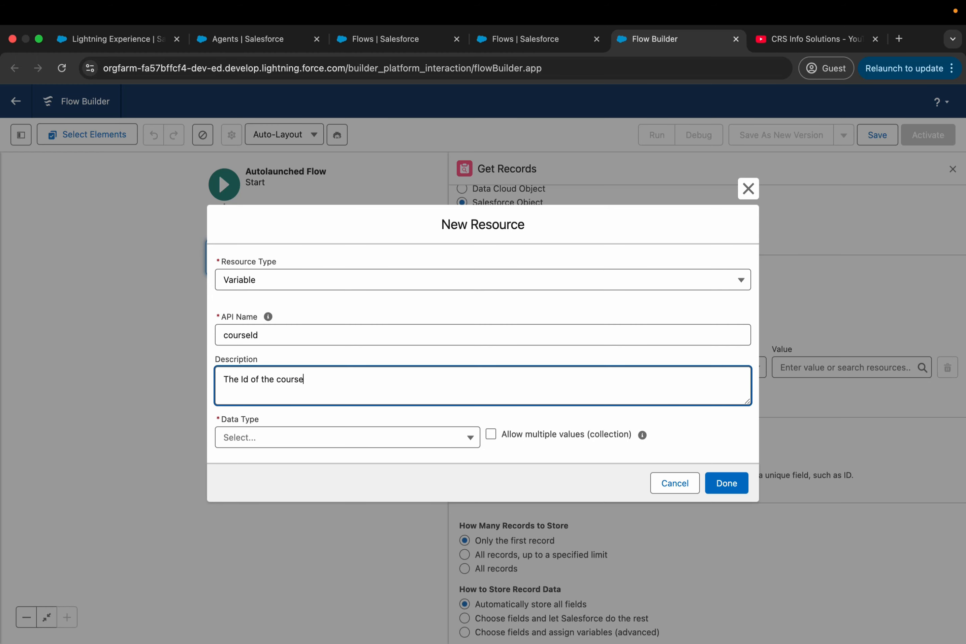
{"action": "type", "text": "_ccthat you would like to check for"}
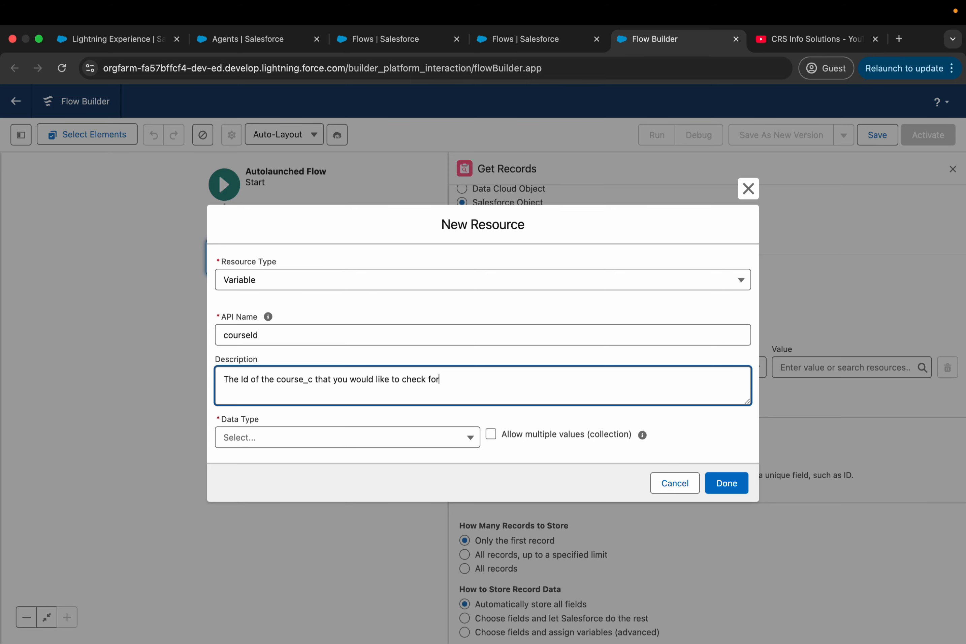
- Give the courseId variable the Text data type, make it available for input, and finish creating it
{"action": "left_click", "coordinate": [363, 432]}
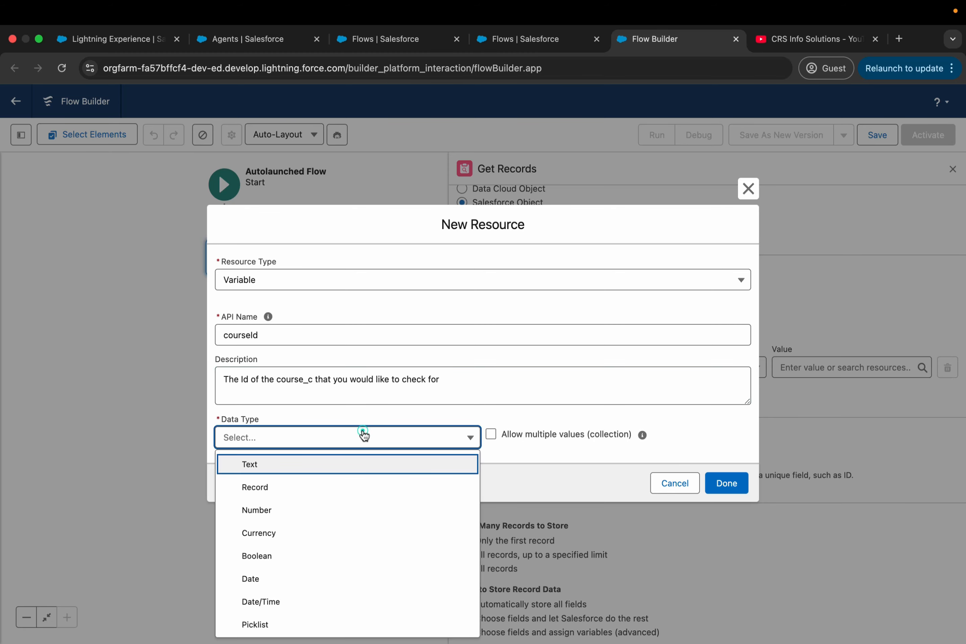
{"action": "left_click", "coordinate": [320, 464]}
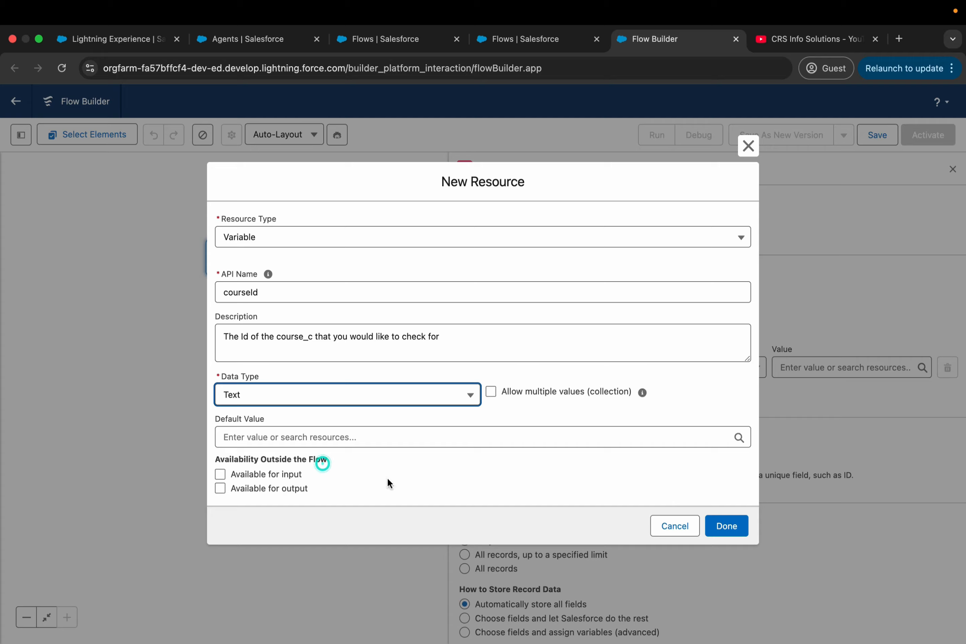
{"action": "left_click", "coordinate": [219, 475]}
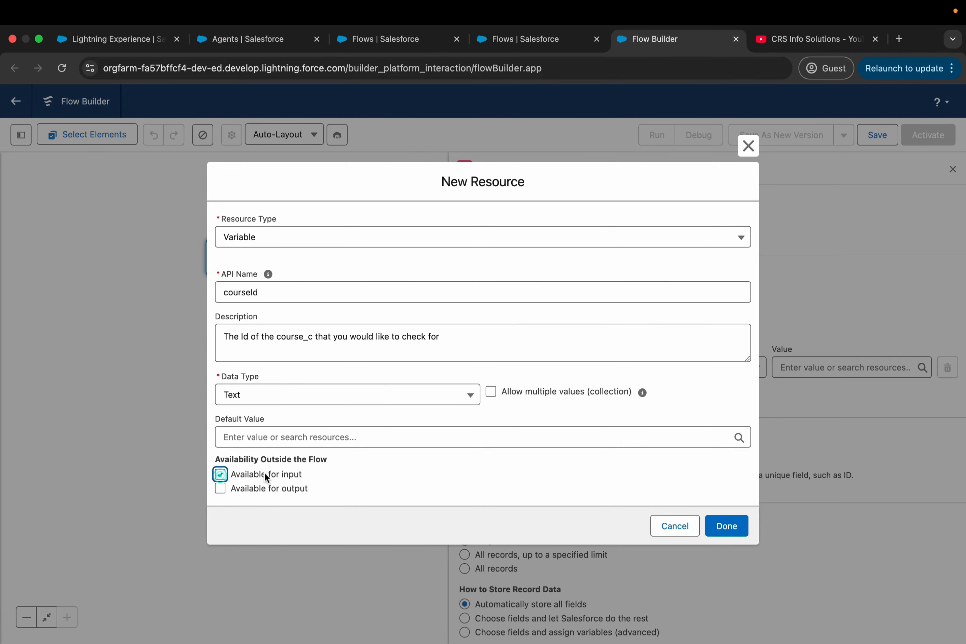
{"action": "left_click", "coordinate": [728, 526]}
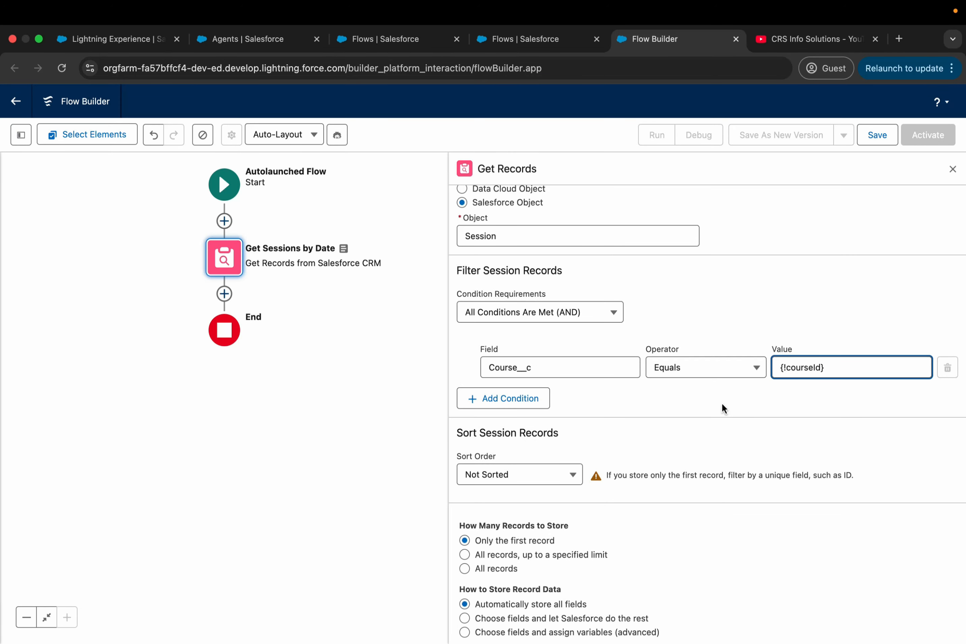
- Add a second Session record filter condition and set its field to Date__c
{"action": "scroll", "coordinate": [652, 371], "scroll_direction": "up", "scroll_amount": 4}
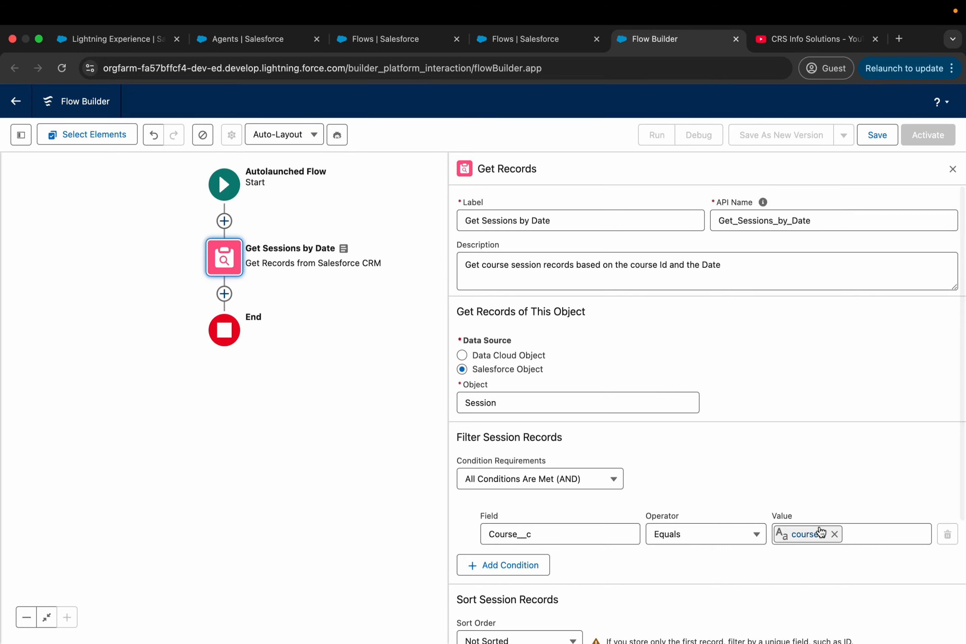
{"action": "scroll", "coordinate": [582, 366], "scroll_direction": "down", "scroll_amount": 3}
{"action": "scroll", "coordinate": [578, 360], "scroll_direction": "up", "scroll_amount": 3}
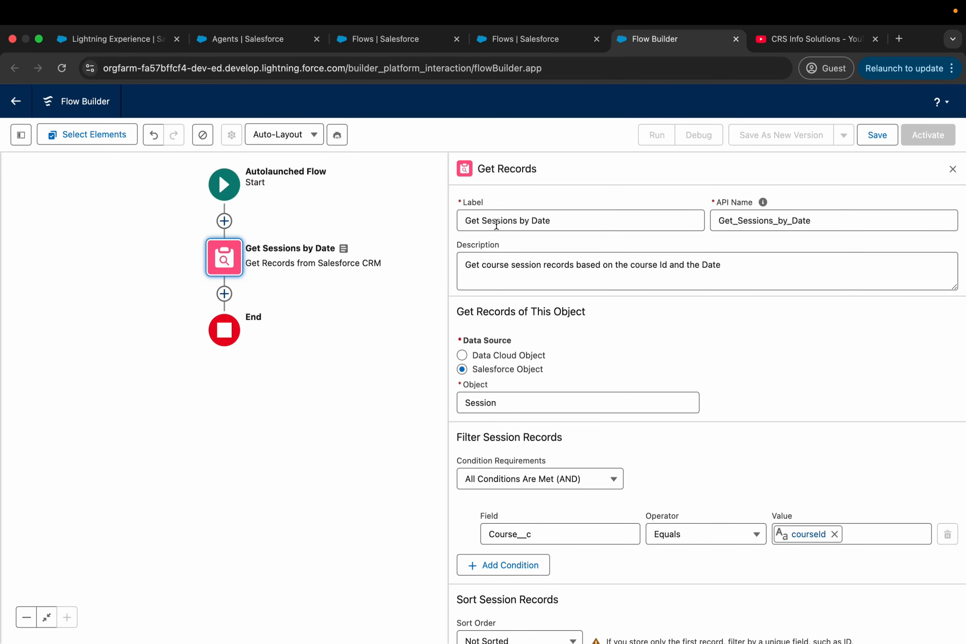
{"action": "scroll", "coordinate": [580, 276], "scroll_direction": "down", "scroll_amount": 3}
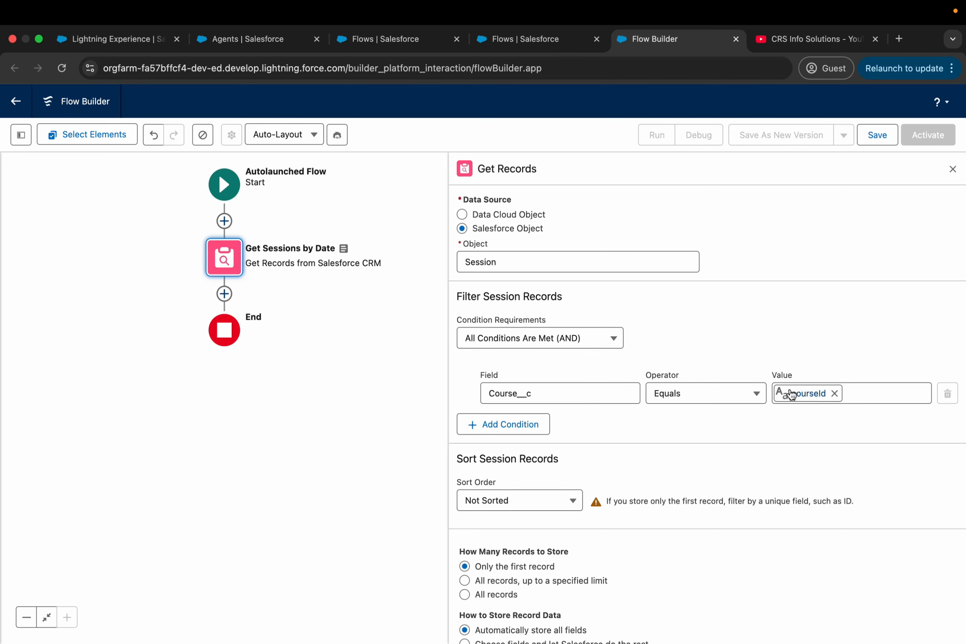
{"action": "scroll", "coordinate": [803, 397], "scroll_direction": "down", "scroll_amount": 1}
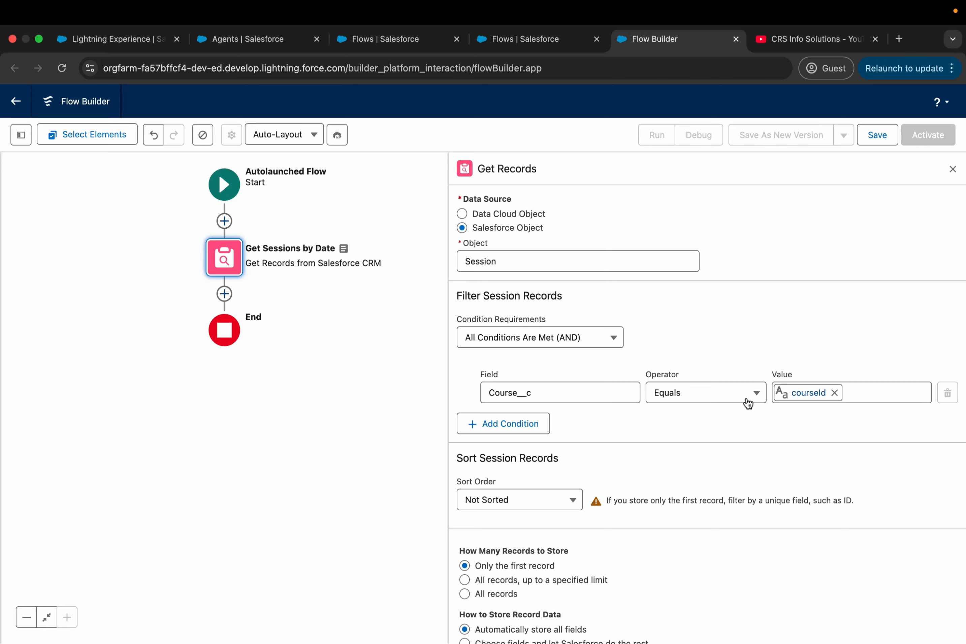
{"action": "left_click", "coordinate": [485, 428]}
{"action": "left_click", "coordinate": [521, 433]}
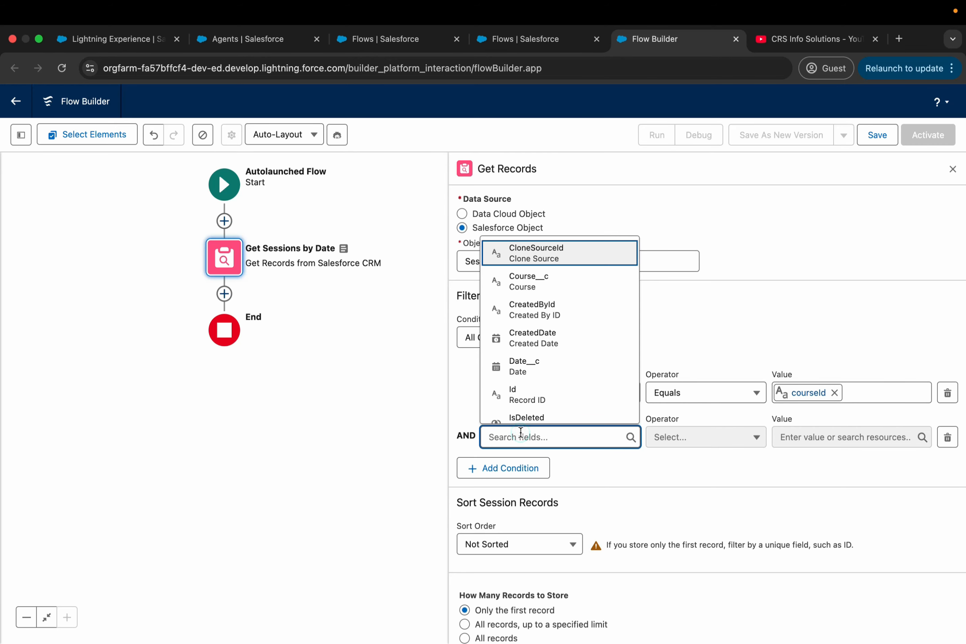
{"action": "type", "text": "date"}
{"action": "left_click", "coordinate": [519, 378]}
{"action": "scroll", "coordinate": [615, 448], "scroll_direction": "down", "scroll_amount": 1}
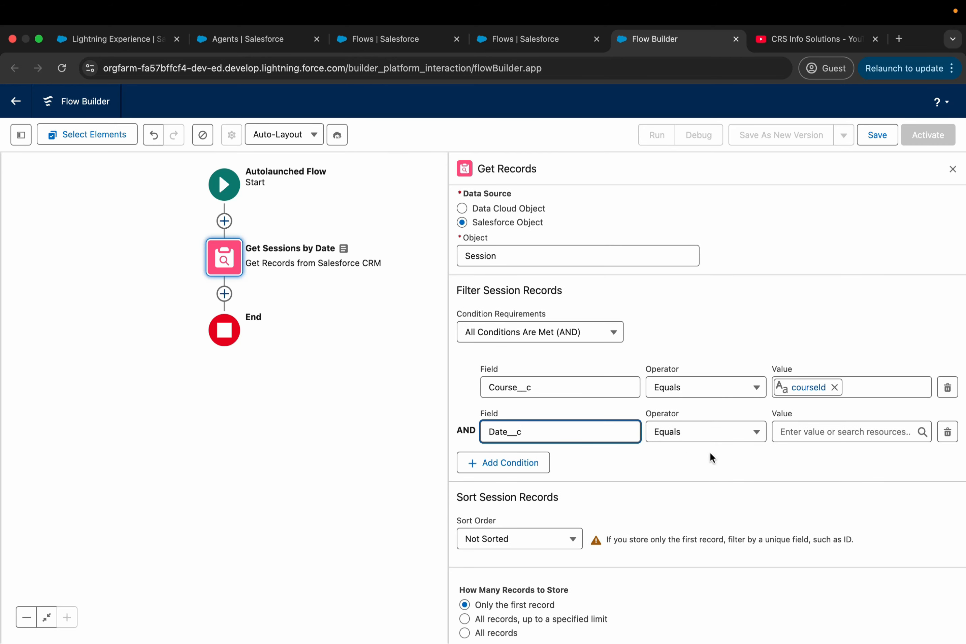
- Start a new Variable resource for the Date__c condition's value, with the API name startDate
{"action": "left_click", "coordinate": [840, 432]}
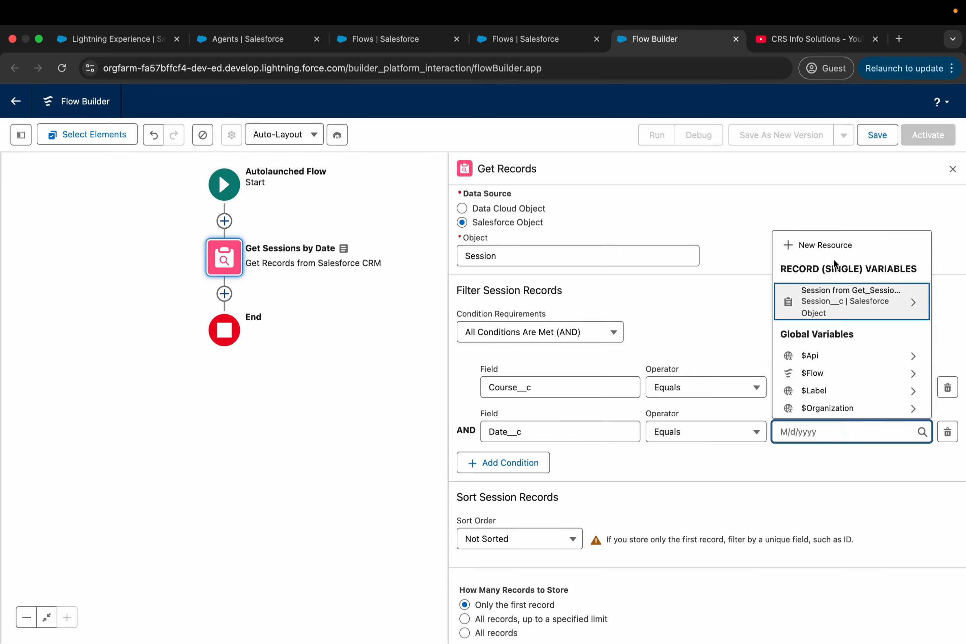
{"action": "left_click", "coordinate": [835, 246]}
{"action": "left_click", "coordinate": [556, 309]}
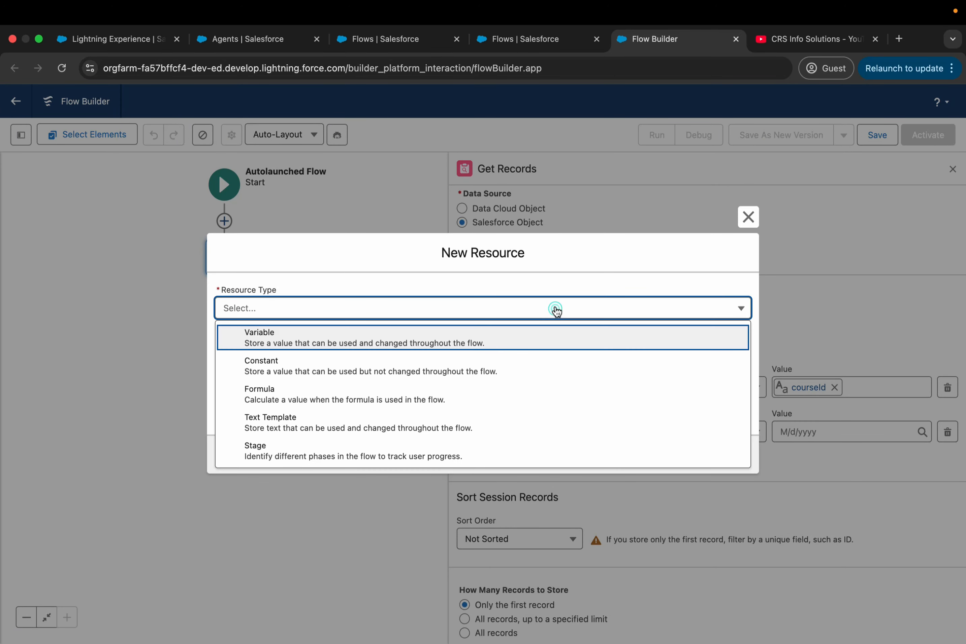
{"action": "left_click", "coordinate": [517, 338]}
{"action": "left_click", "coordinate": [479, 338]}
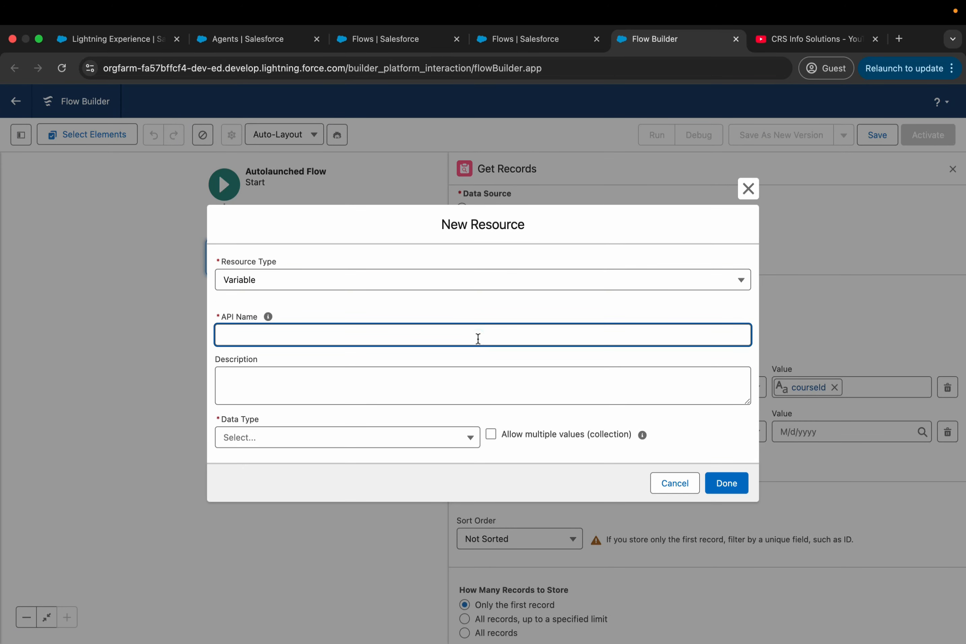
{"action": "type", "text": "startDate"}
- Describe the startDate variable as "The date that the user would like to view the Course__c for"
{"action": "left_click", "coordinate": [472, 384]}
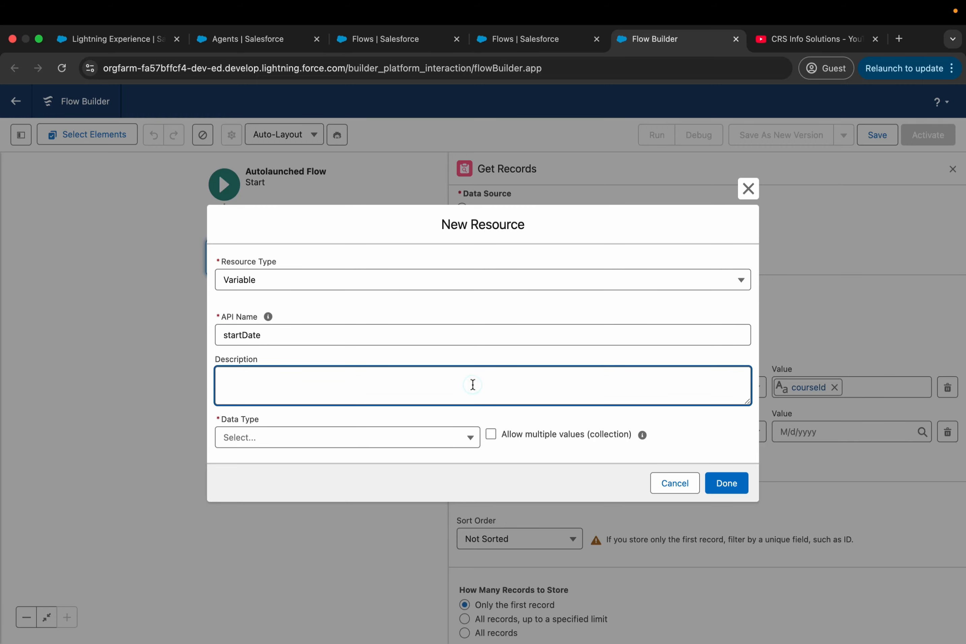
{"action": "type", "text": "The date that the user woi"}
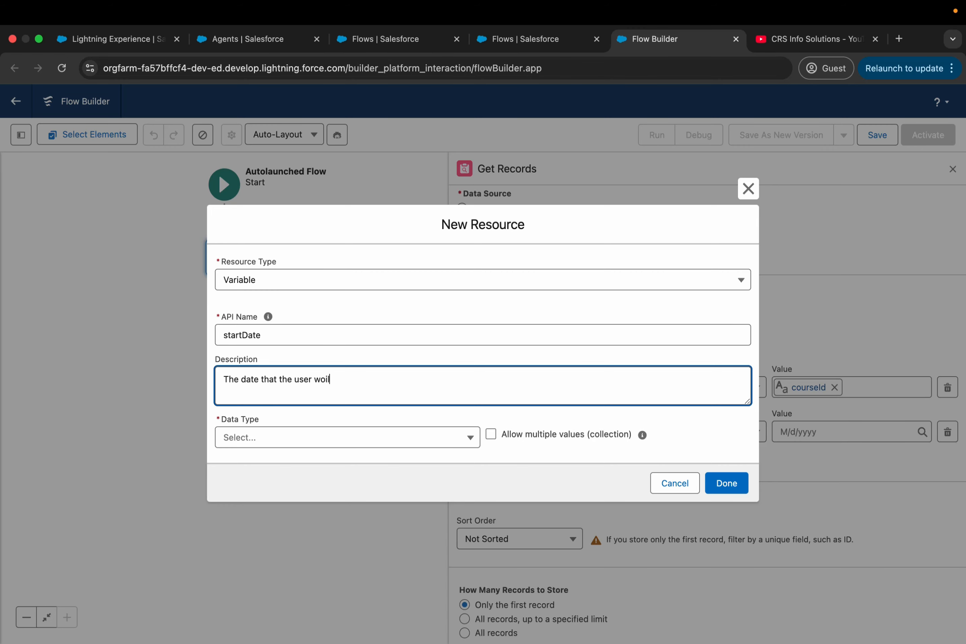
{"action": "key", "text": "BackSpace"}
{"action": "type", "text": "uld like to view"}
{"action": "type", "text": "the Course_"}
{"action": "type", "text": "c for"}
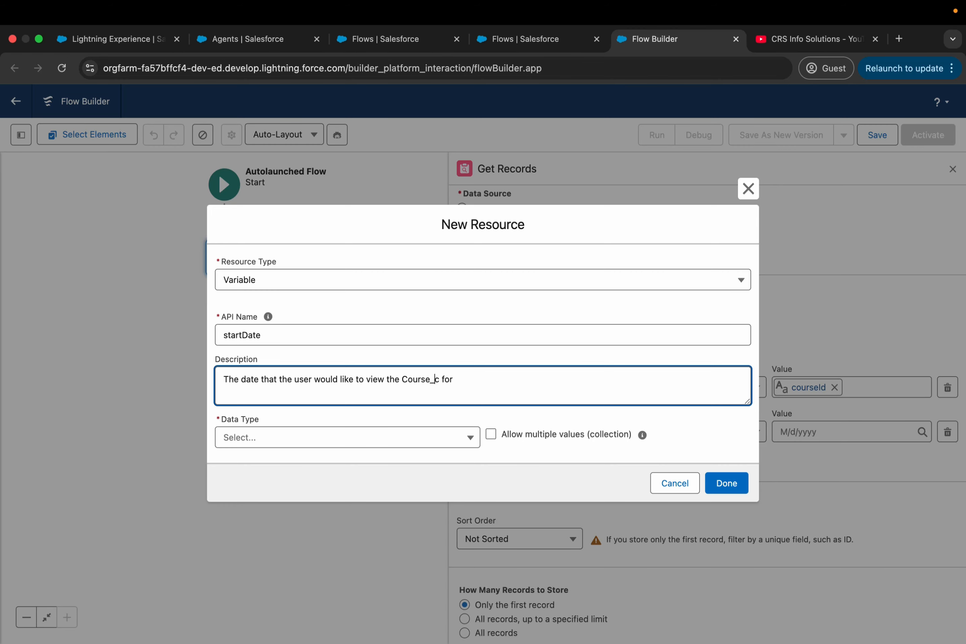
{"action": "type", "text": "_"}
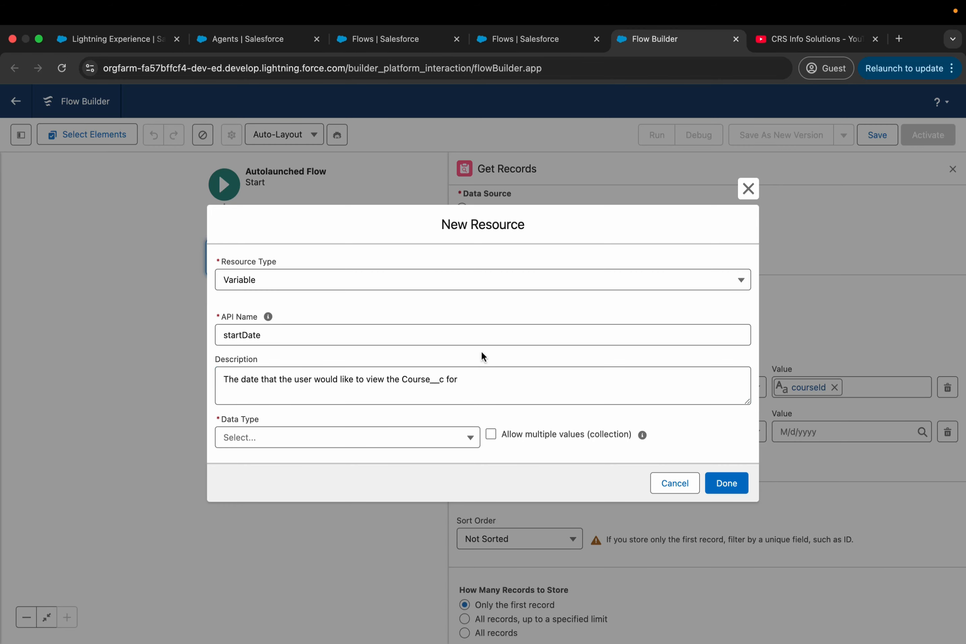
- Give the startDate variable the Date data type, make it available for input, and finish creating it
{"action": "left_click", "coordinate": [427, 439]}
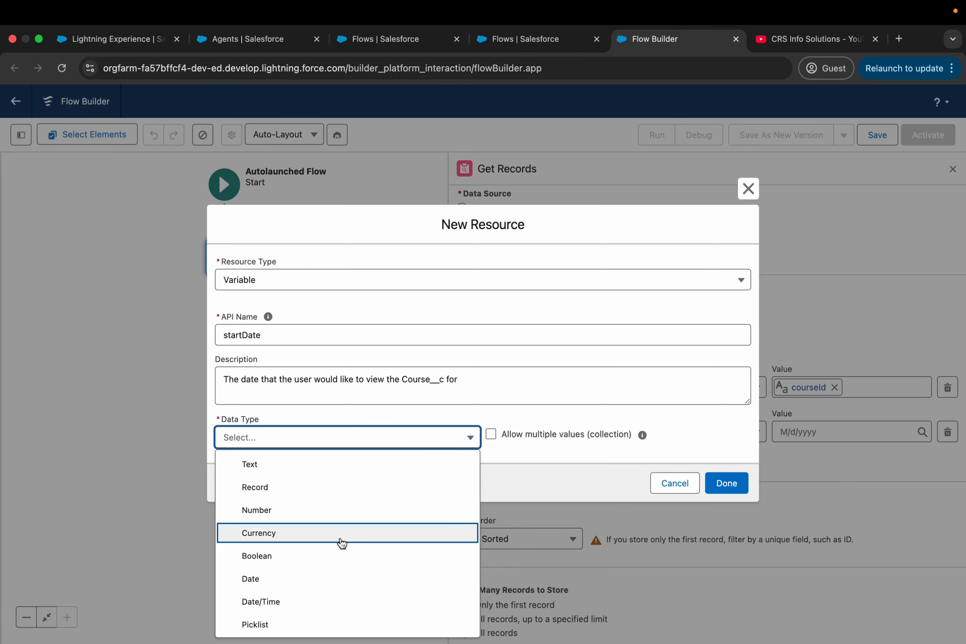
{"action": "scroll", "coordinate": [339, 543], "scroll_direction": "down", "scroll_amount": 2}
{"action": "left_click", "coordinate": [324, 543]}
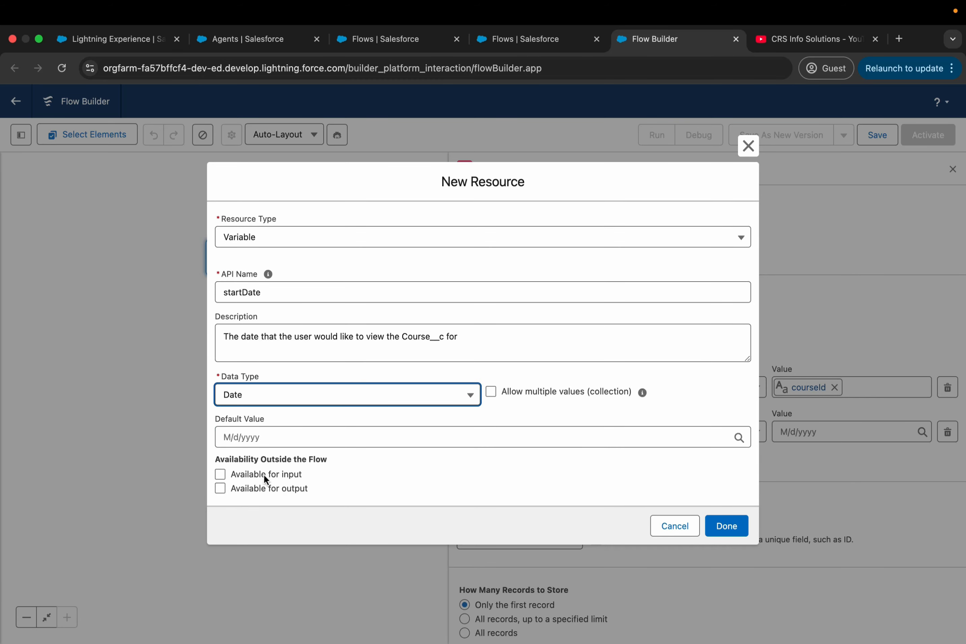
{"action": "left_click", "coordinate": [220, 473]}
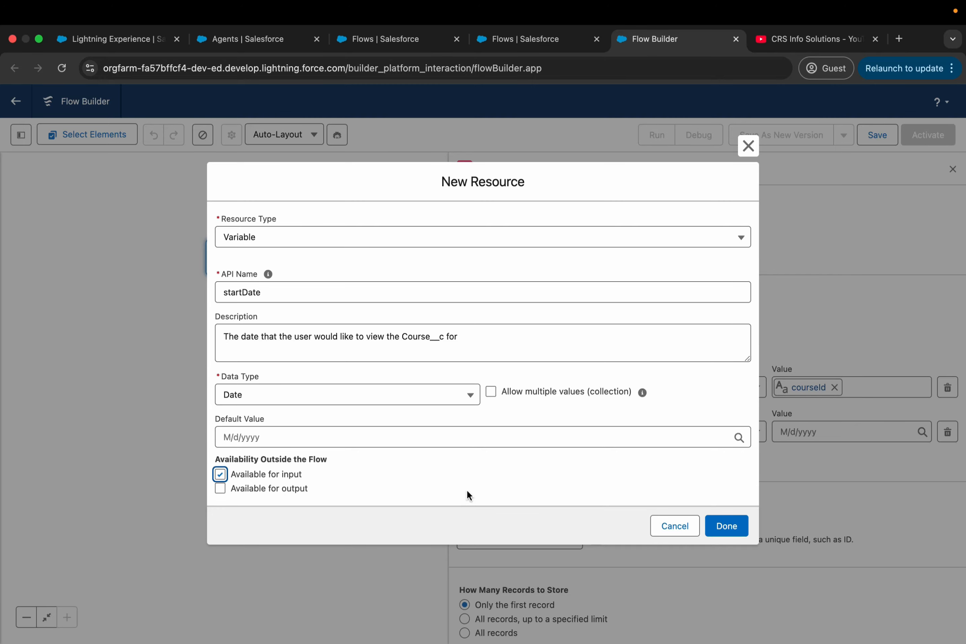
{"action": "left_click", "coordinate": [728, 526]}
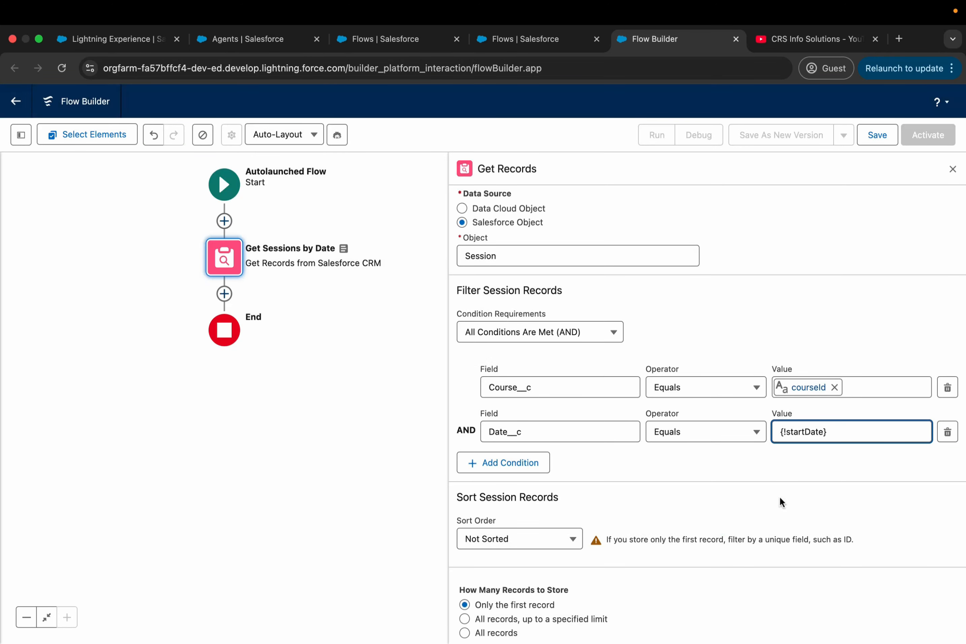
- Set how the Session record data is stored to "Choose fields and assign variables (advanced)"
{"action": "scroll", "coordinate": [634, 493], "scroll_direction": "up", "scroll_amount": 5}
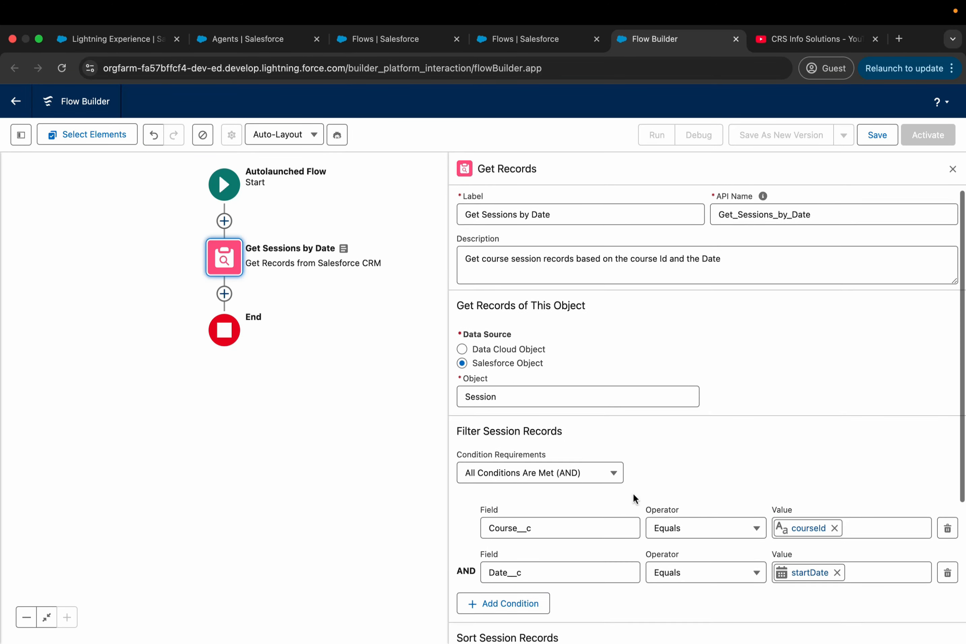
{"action": "scroll", "coordinate": [633, 493], "scroll_direction": "up", "scroll_amount": 1}
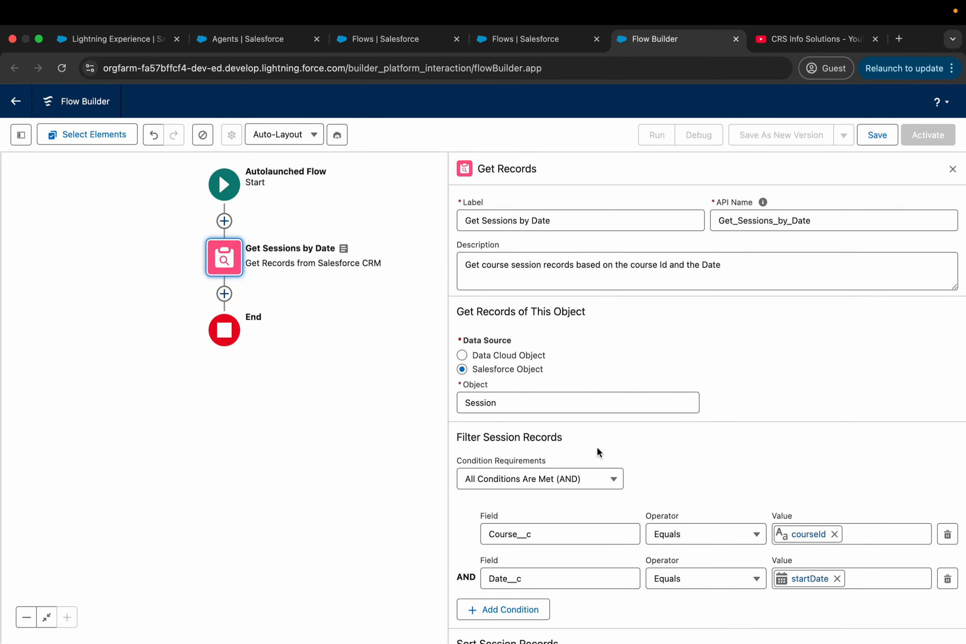
{"action": "scroll", "coordinate": [623, 525], "scroll_direction": "down", "scroll_amount": 3}
{"action": "scroll", "coordinate": [626, 528], "scroll_direction": "up", "scroll_amount": 3}
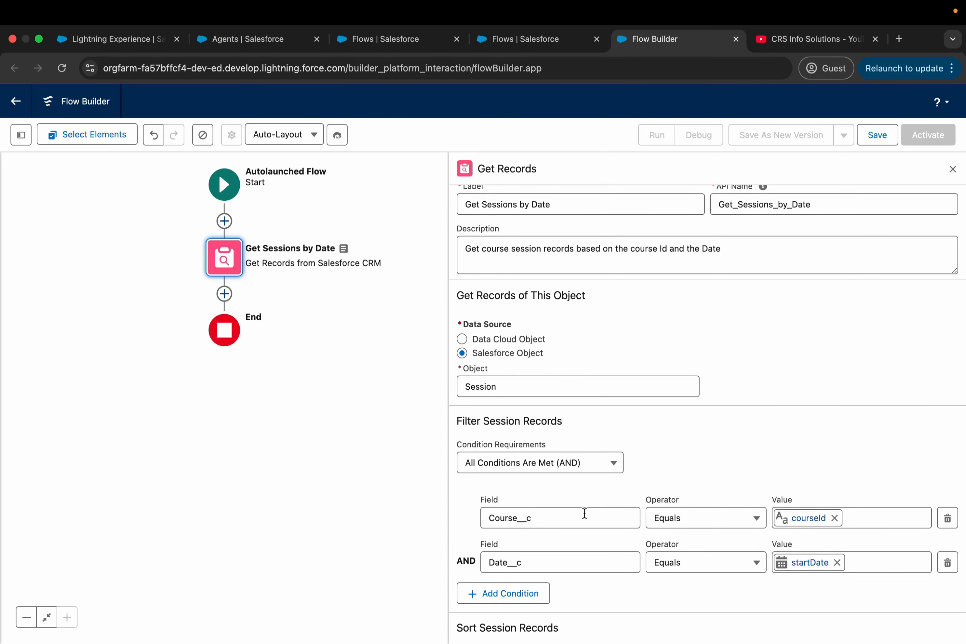
{"action": "scroll", "coordinate": [584, 514], "scroll_direction": "down", "scroll_amount": 3}
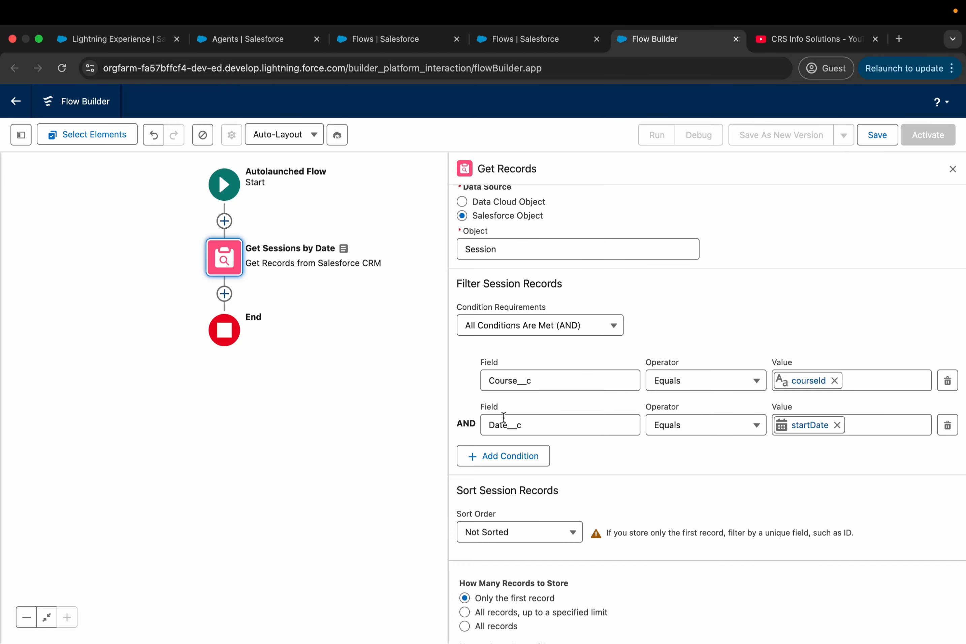
{"action": "scroll", "coordinate": [711, 455], "scroll_direction": "up", "scroll_amount": 3}
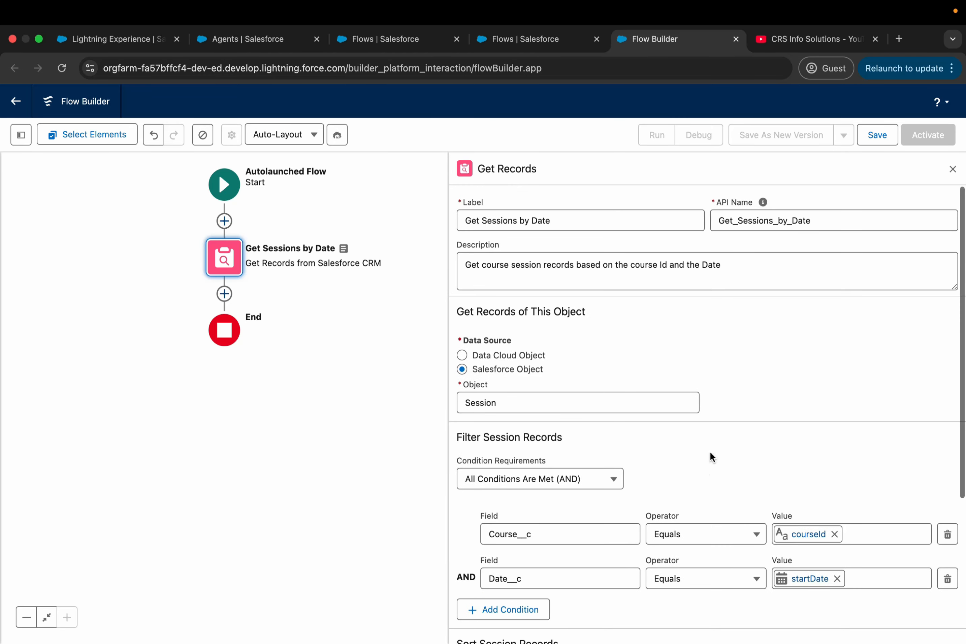
{"action": "scroll", "coordinate": [711, 448], "scroll_direction": "down", "scroll_amount": 5}
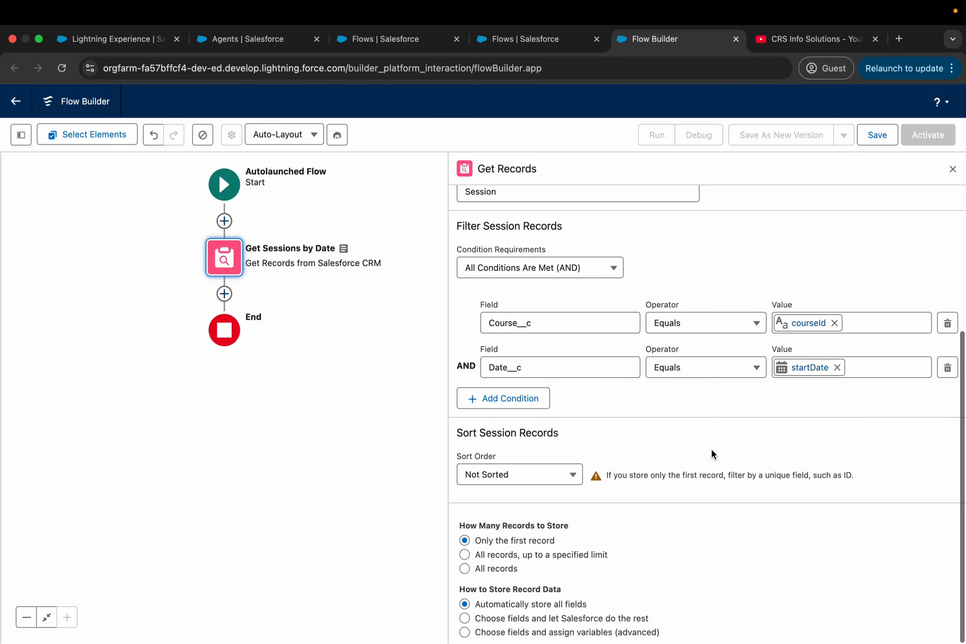
{"action": "left_click", "coordinate": [523, 632]}
- Start a new Variable resource for storing the returned Session record, with the API name sessions
{"action": "scroll", "coordinate": [545, 477], "scroll_direction": "up", "scroll_amount": 5}
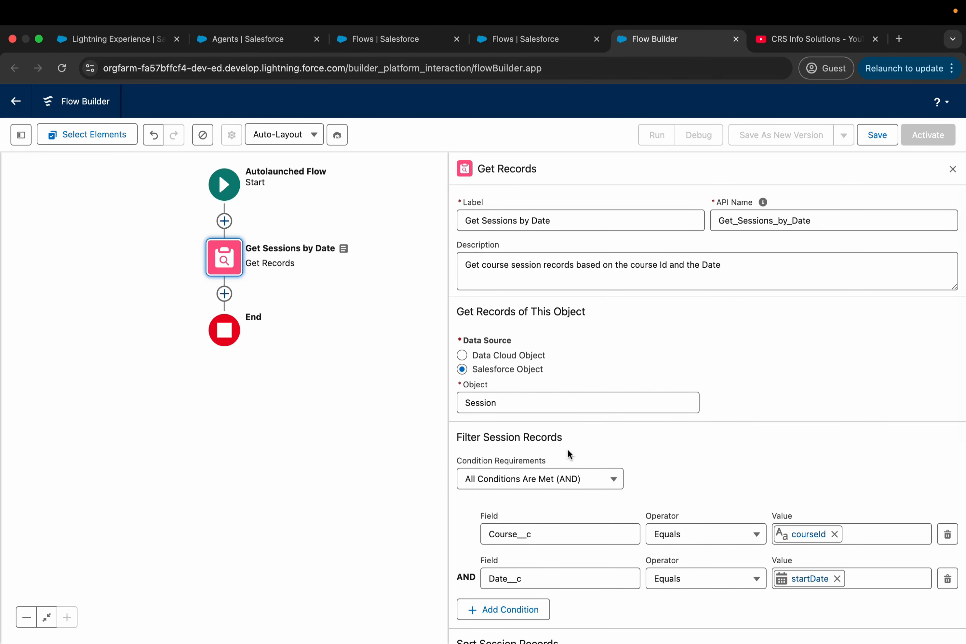
{"action": "scroll", "coordinate": [567, 448], "scroll_direction": "down", "scroll_amount": 8}
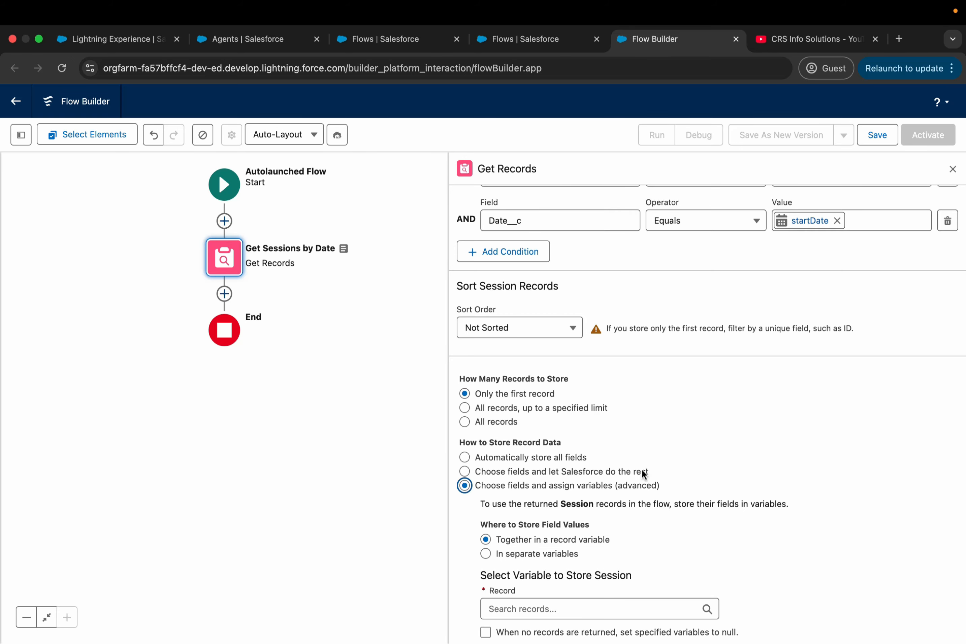
{"action": "scroll", "coordinate": [673, 388], "scroll_direction": "up", "scroll_amount": 10}
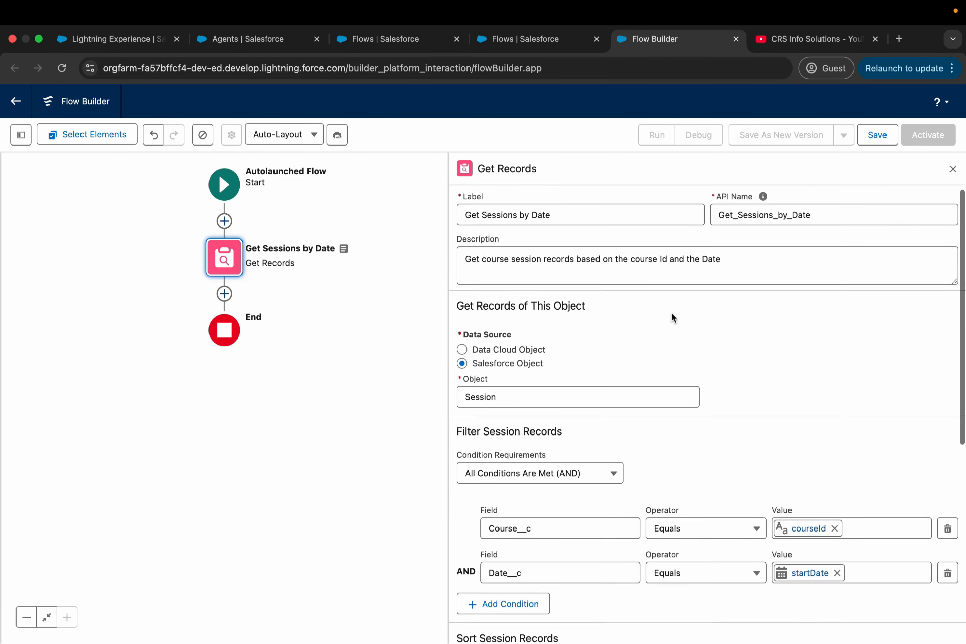
{"action": "scroll", "coordinate": [603, 461], "scroll_direction": "down", "scroll_amount": 8}
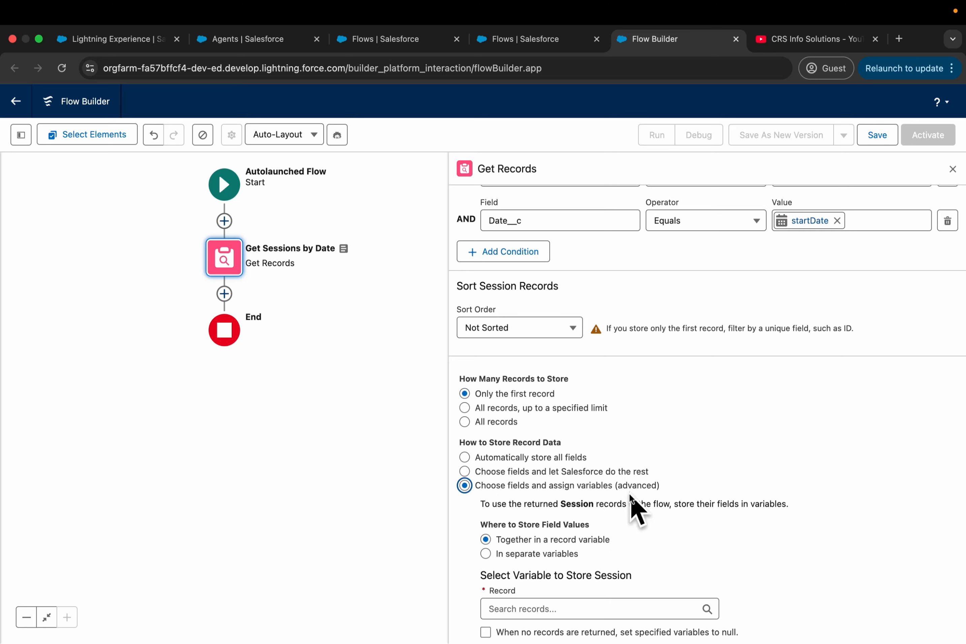
{"action": "left_click", "coordinate": [540, 608]}
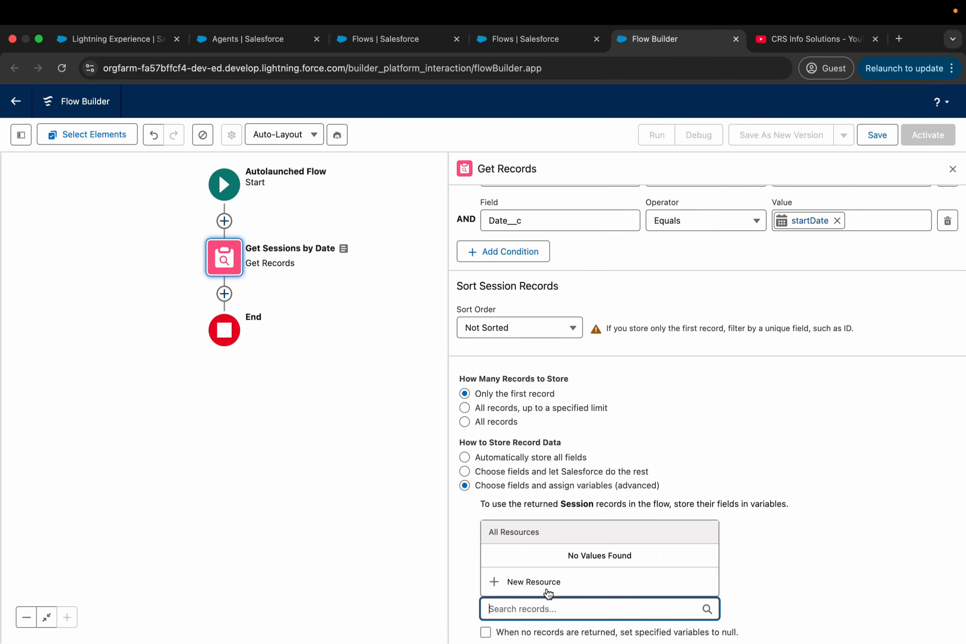
{"action": "left_click", "coordinate": [536, 582]}
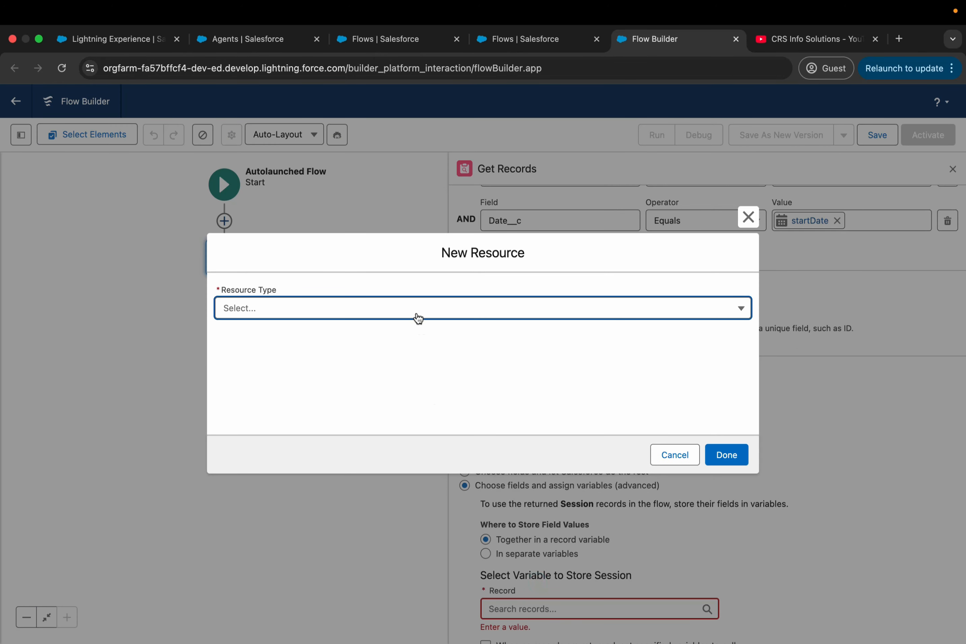
{"action": "left_click", "coordinate": [415, 311]}
{"action": "left_click", "coordinate": [401, 345]}
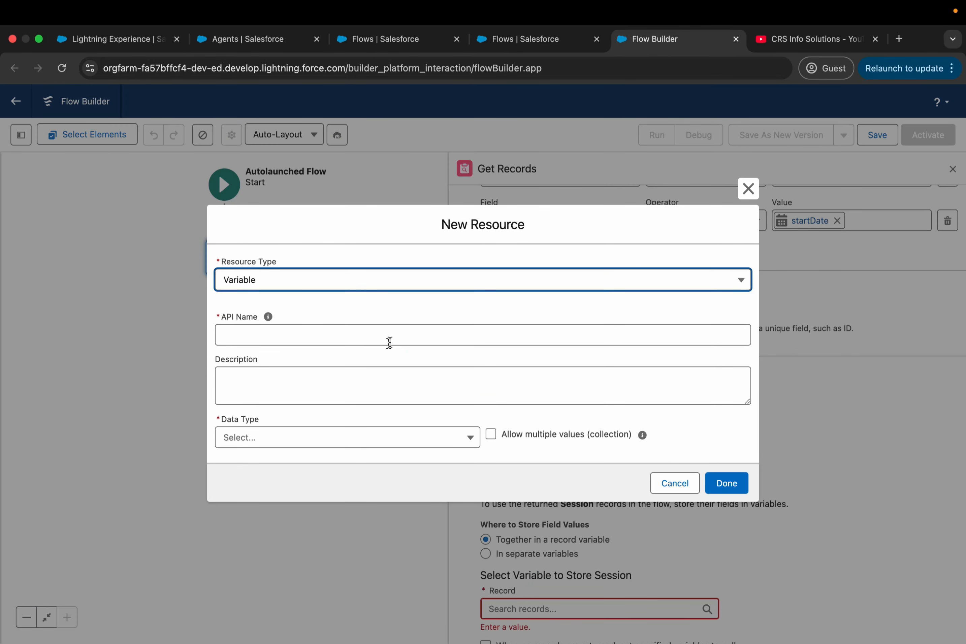
{"action": "left_click", "coordinate": [390, 341]}
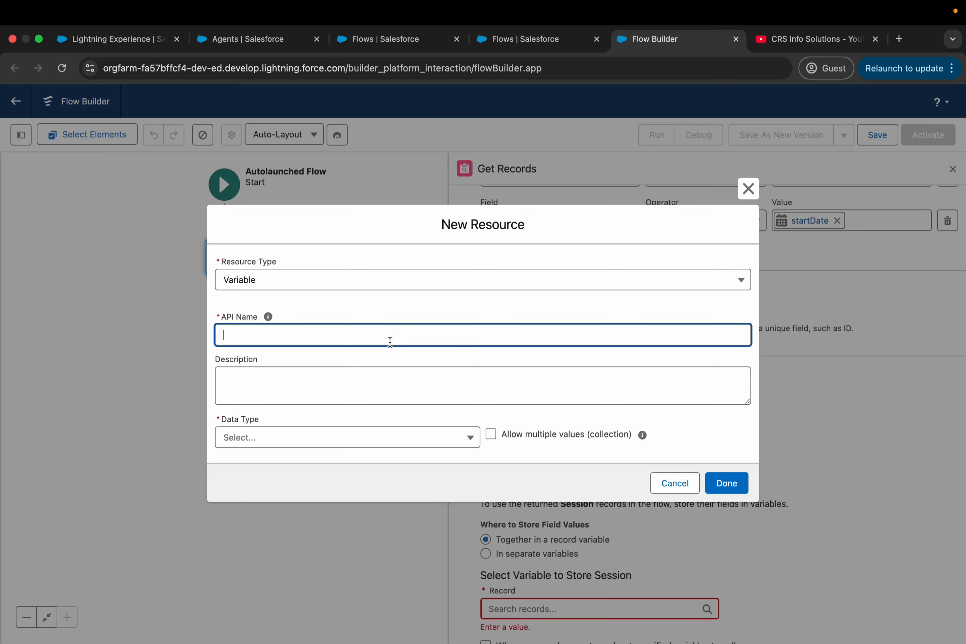
{"action": "type", "text": "sessions"}
- Describe the sessions variable as "The available sessions records for the course__c"
{"action": "left_click", "coordinate": [424, 380]}
{"action": "type", "text": "T"}
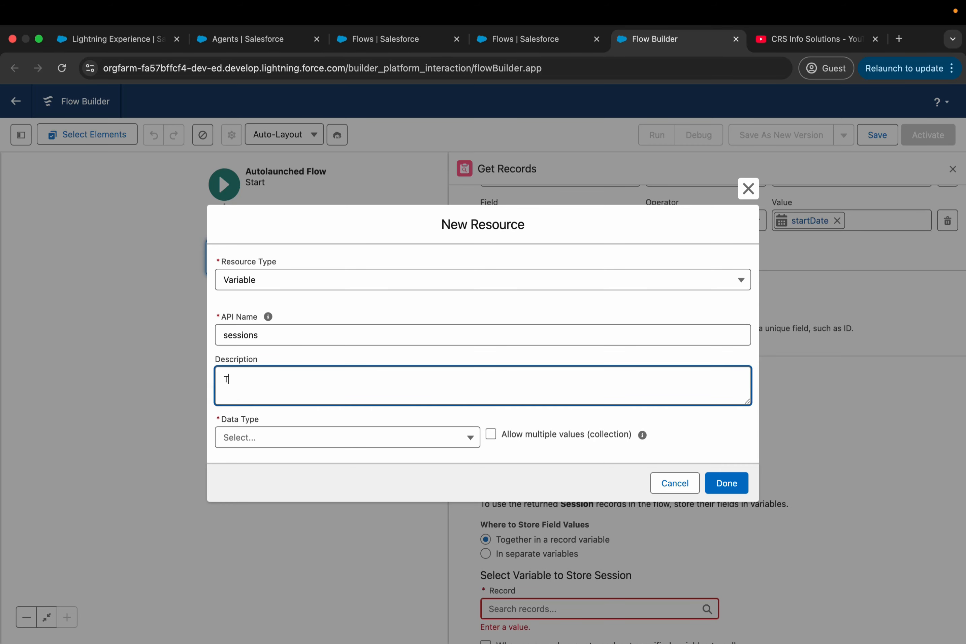
{"action": "type", "text": "he available ss"}
{"action": "key", "text": "BackSpace"}
{"action": "type", "text": "essions records for"}
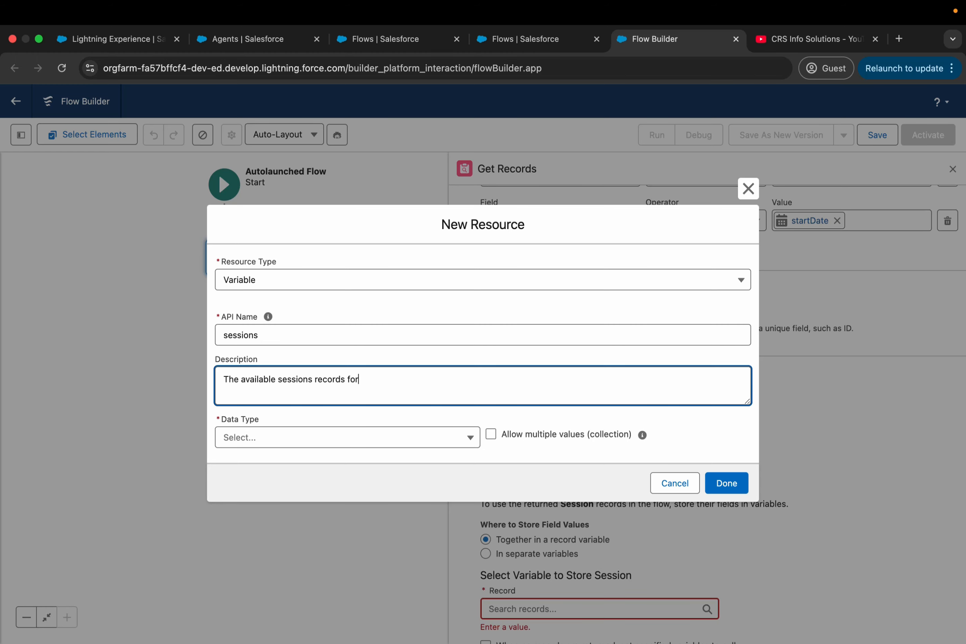
{"action": "type", "text": " the course__c"}
- Give the sessions variable the Record data type with the Session object, make it available for output, and finish creating it
{"action": "left_click", "coordinate": [350, 442]}
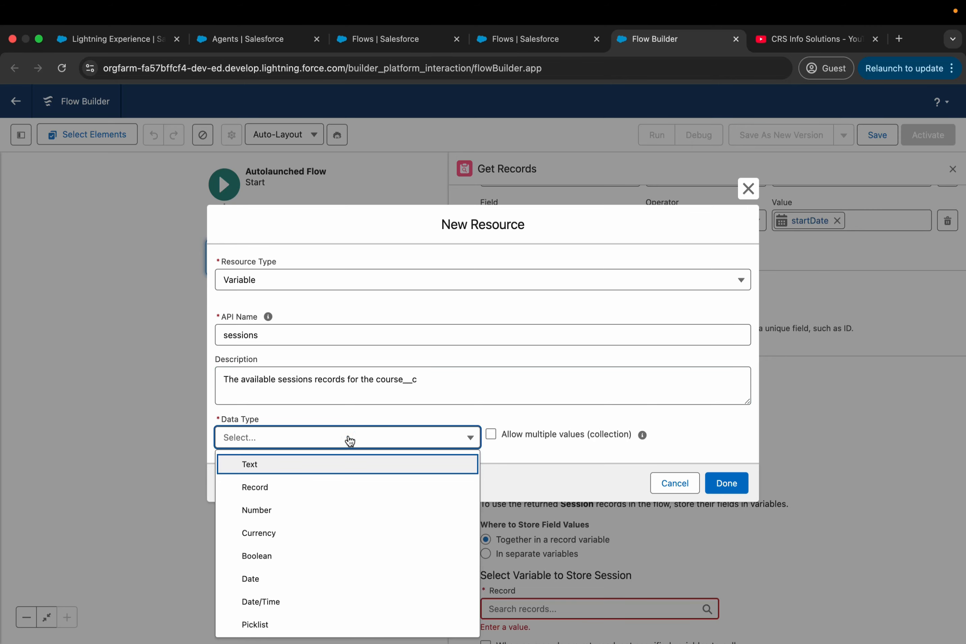
{"action": "left_click", "coordinate": [264, 485]}
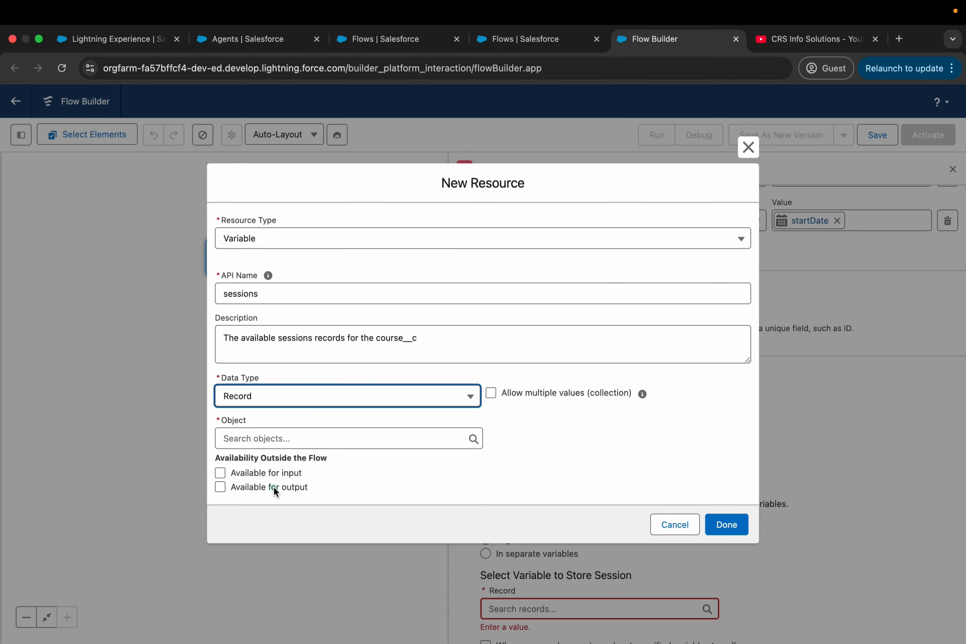
{"action": "left_click", "coordinate": [296, 438]}
{"action": "type", "text": "Session"}
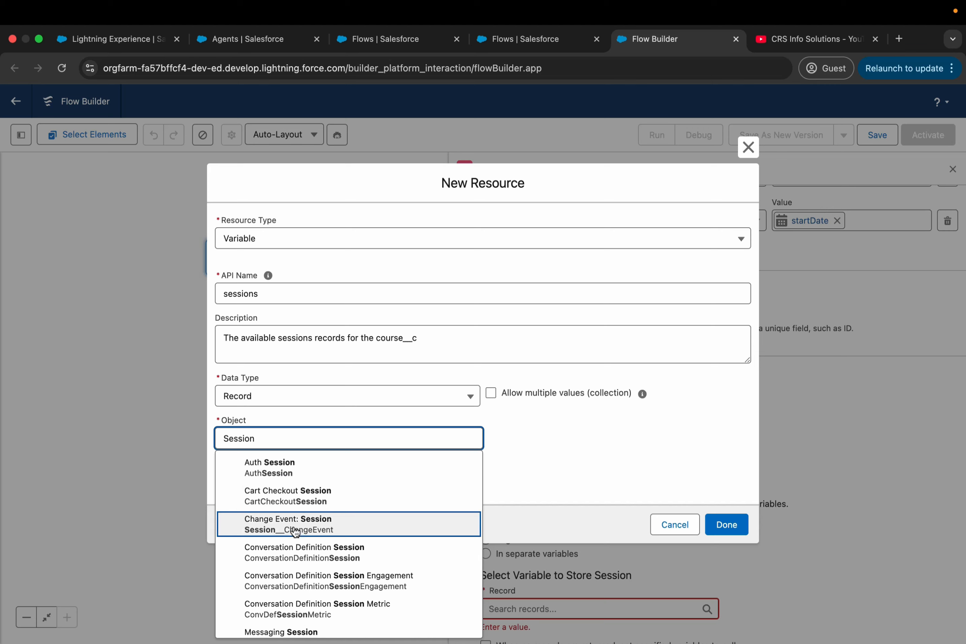
{"action": "scroll", "coordinate": [287, 519], "scroll_direction": "down", "scroll_amount": 10}
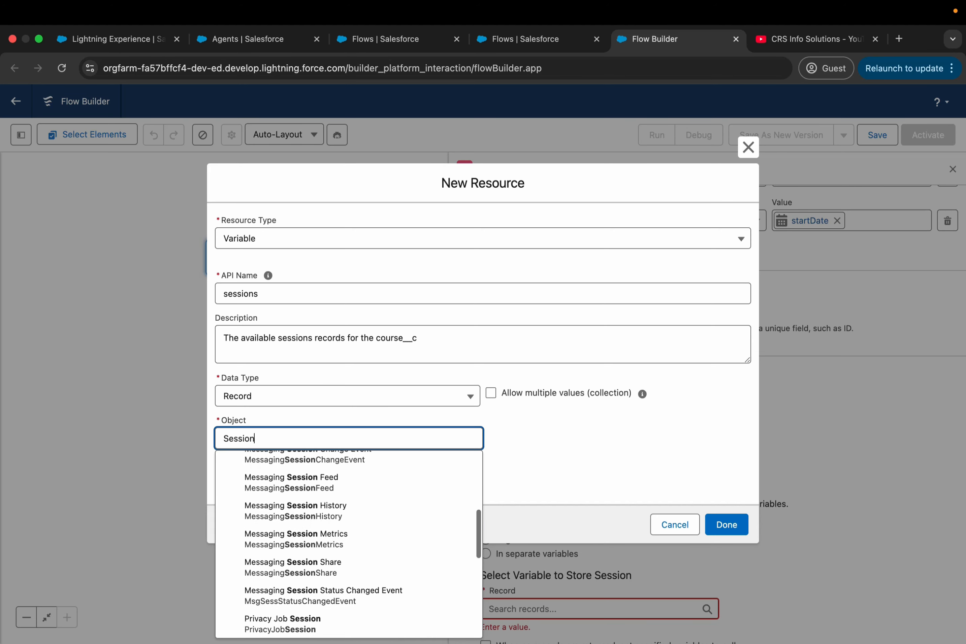
{"action": "left_click", "coordinate": [287, 516]}
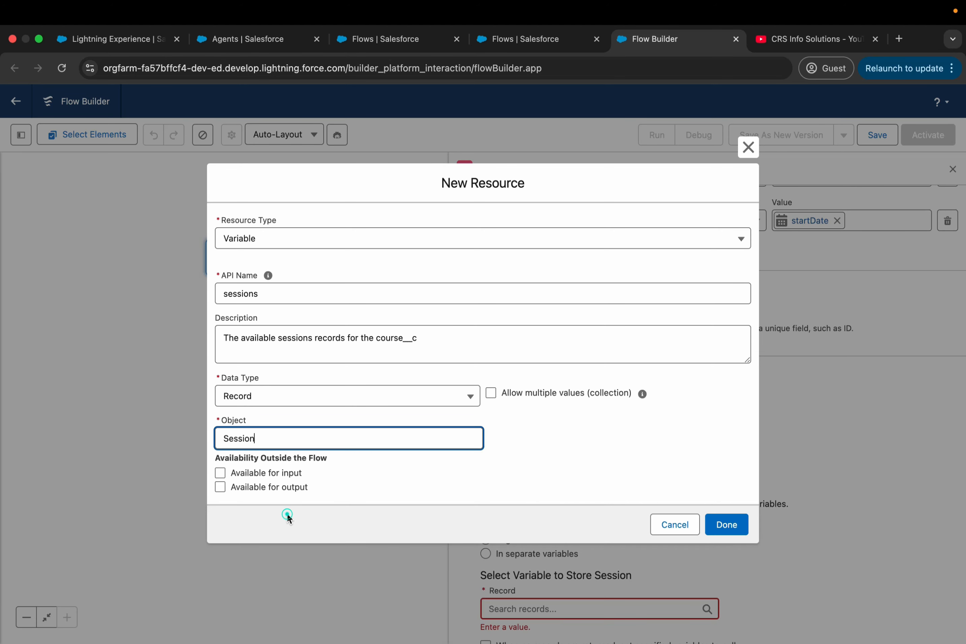
{"action": "left_click", "coordinate": [453, 463]}
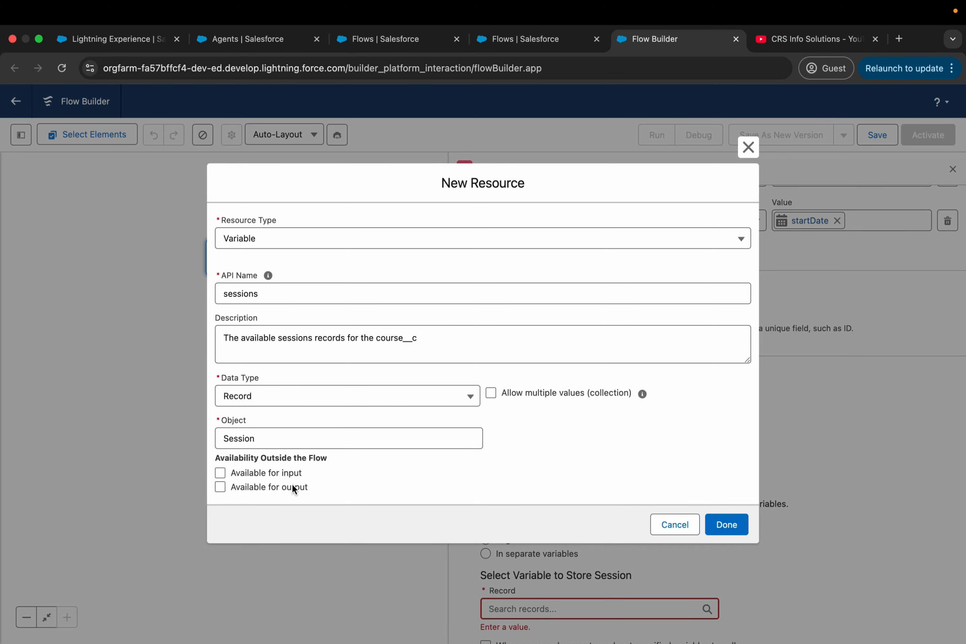
{"action": "left_click", "coordinate": [241, 489]}
{"action": "left_click", "coordinate": [732, 525]}
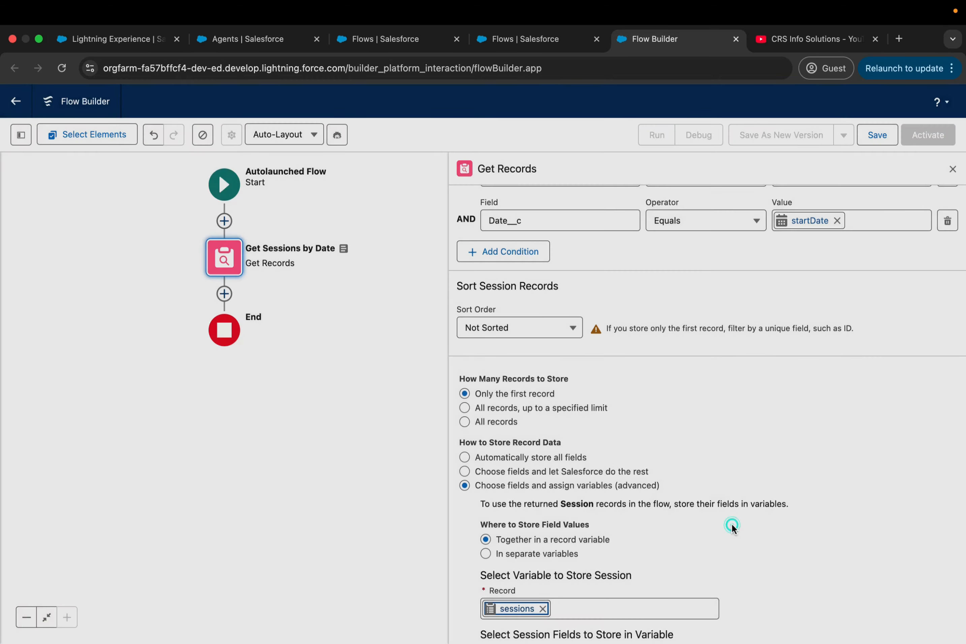
- Add Date__c to the Session fields stored in the sessions variable
{"action": "scroll", "coordinate": [817, 535], "scroll_direction": "down", "scroll_amount": 4}
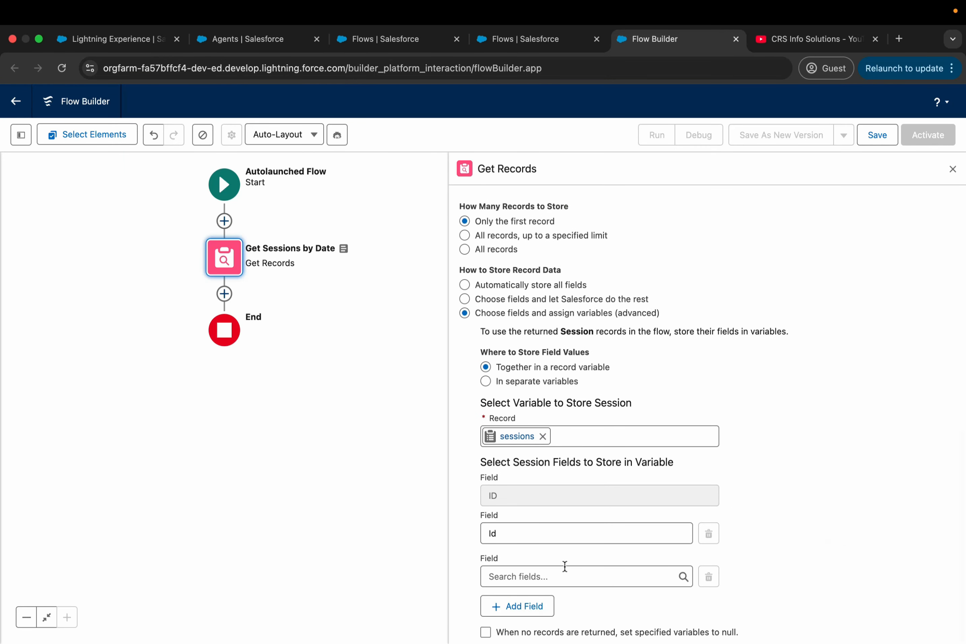
{"action": "left_click", "coordinate": [587, 576]}
{"action": "type", "text": "date"}
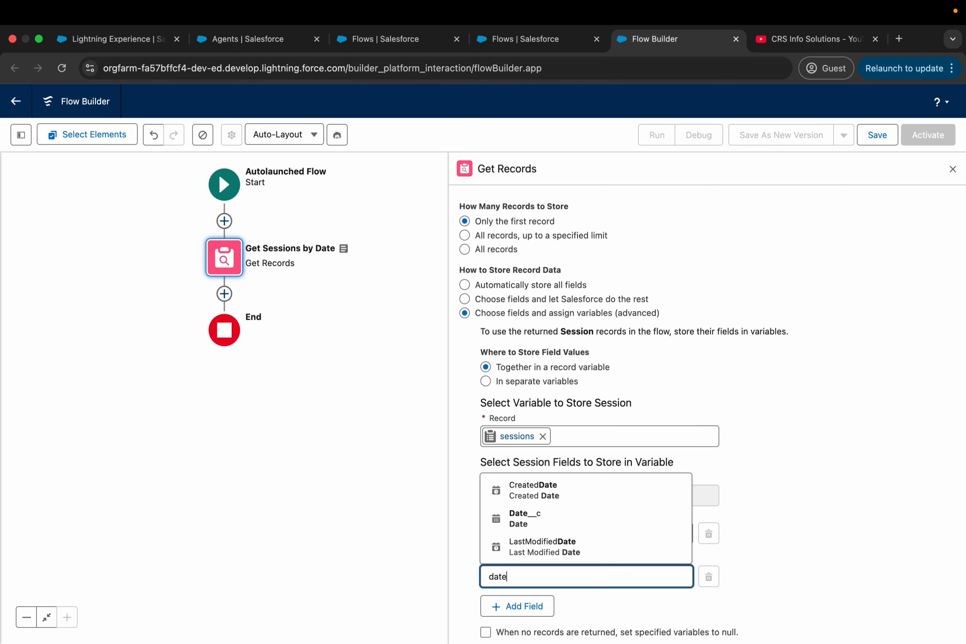
{"action": "left_click", "coordinate": [594, 524]}
- Add another Session field, Course__c, to the fields stored in the sessions variable
{"action": "left_click", "coordinate": [509, 607]}
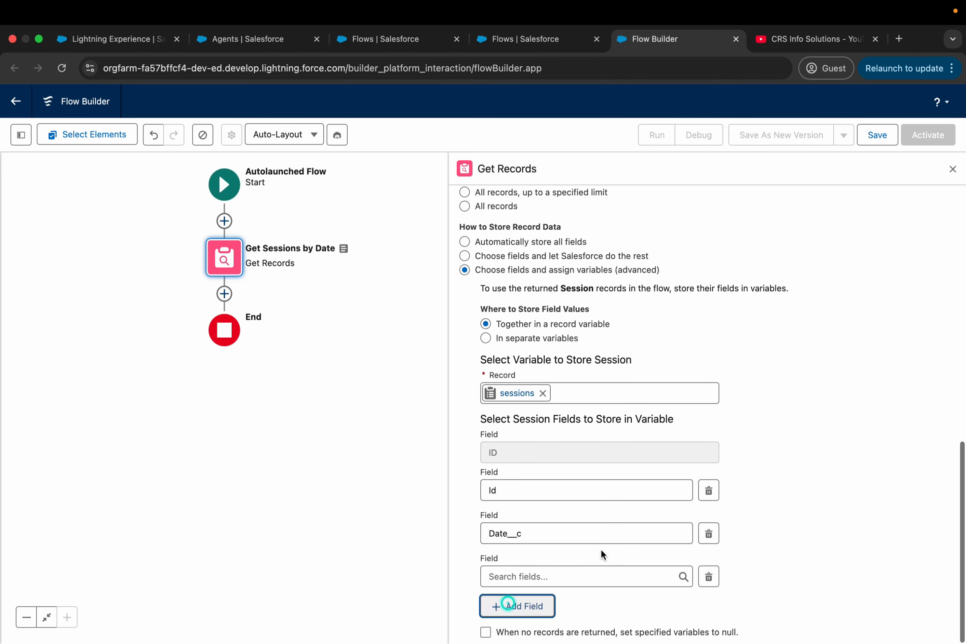
{"action": "left_click", "coordinate": [542, 576]}
{"action": "type", "text": "course"}
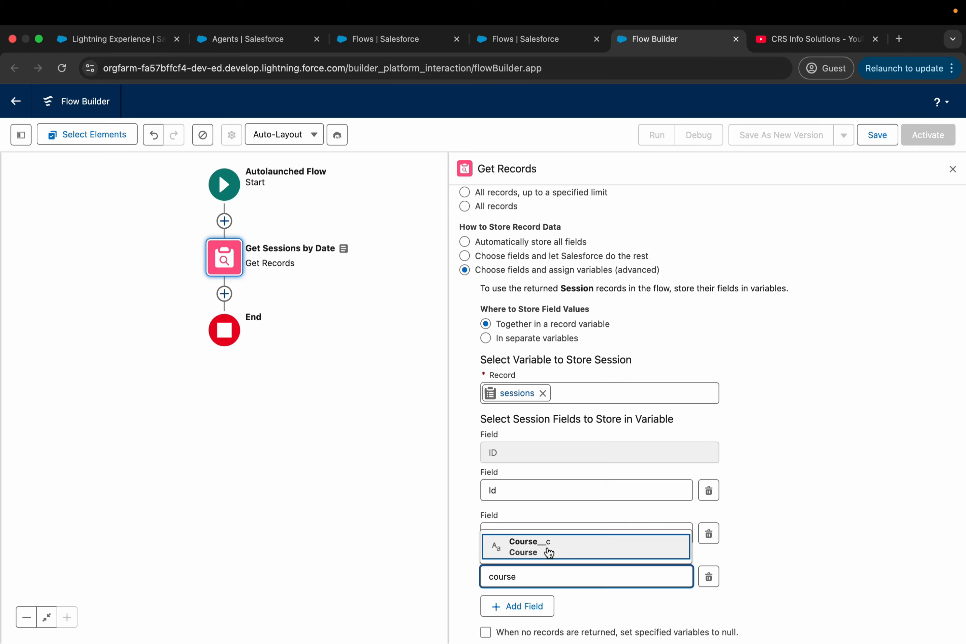
{"action": "left_click", "coordinate": [549, 552]}
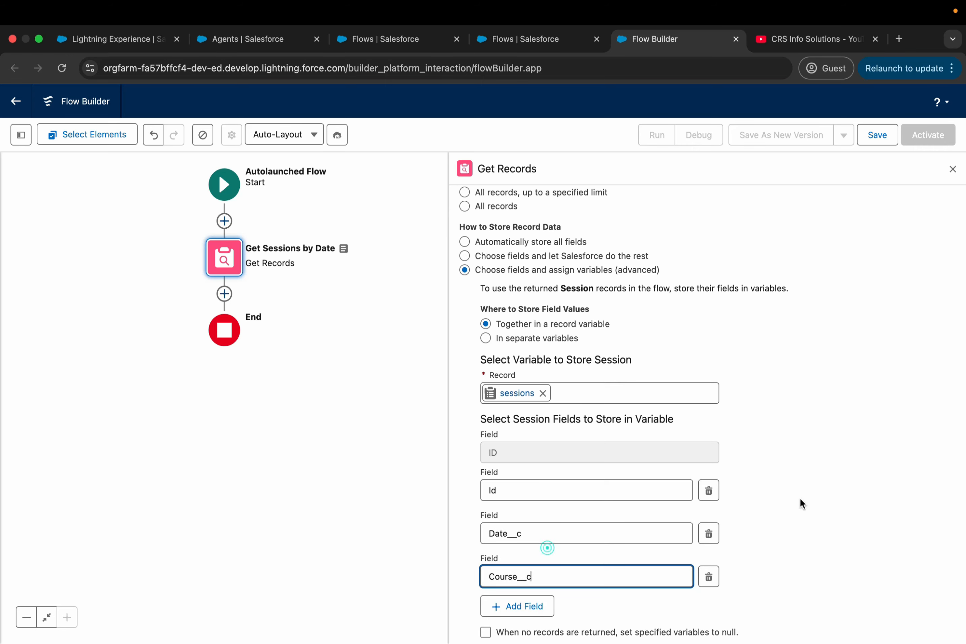
{"action": "scroll", "coordinate": [792, 492], "scroll_direction": "up", "scroll_amount": 1}
{"action": "scroll", "coordinate": [743, 481], "scroll_direction": "down", "scroll_amount": 1}
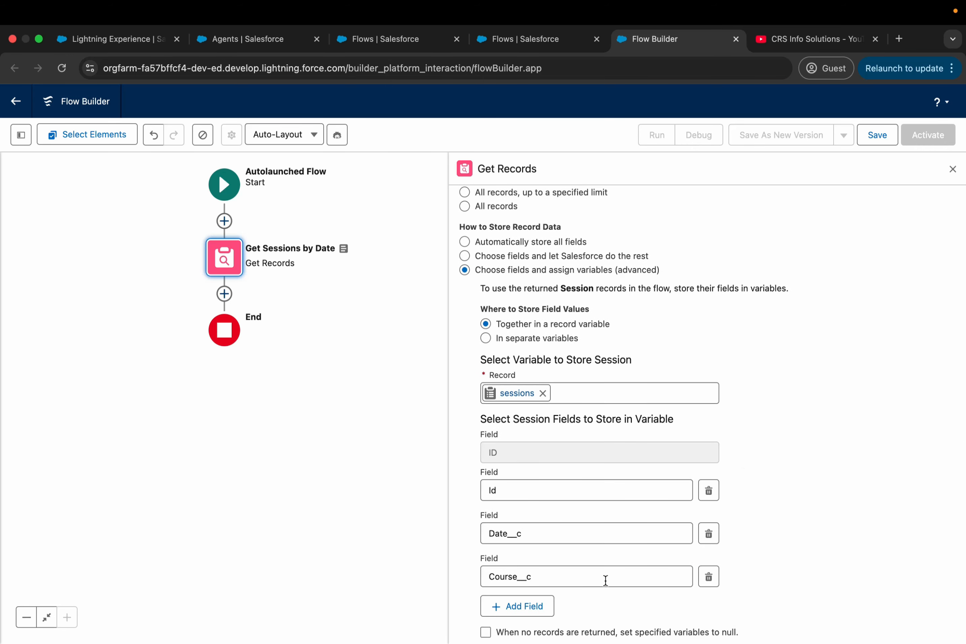
{"action": "left_click", "coordinate": [861, 555]}
- Save the flow with the label Get Training Sessions and activate it
{"action": "scroll", "coordinate": [727, 450], "scroll_direction": "up", "scroll_amount": 10}
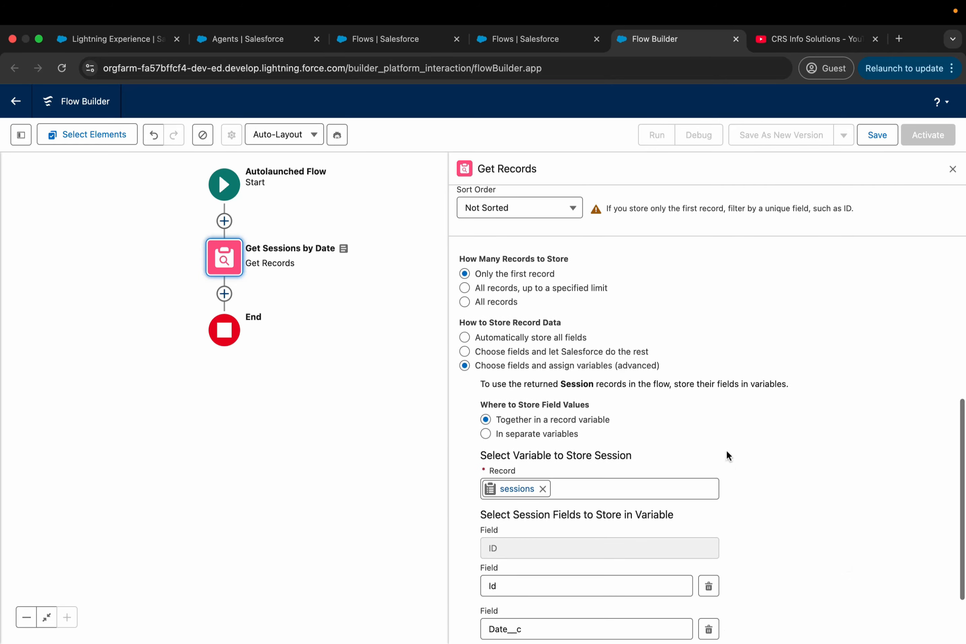
{"action": "left_click", "coordinate": [878, 137]}
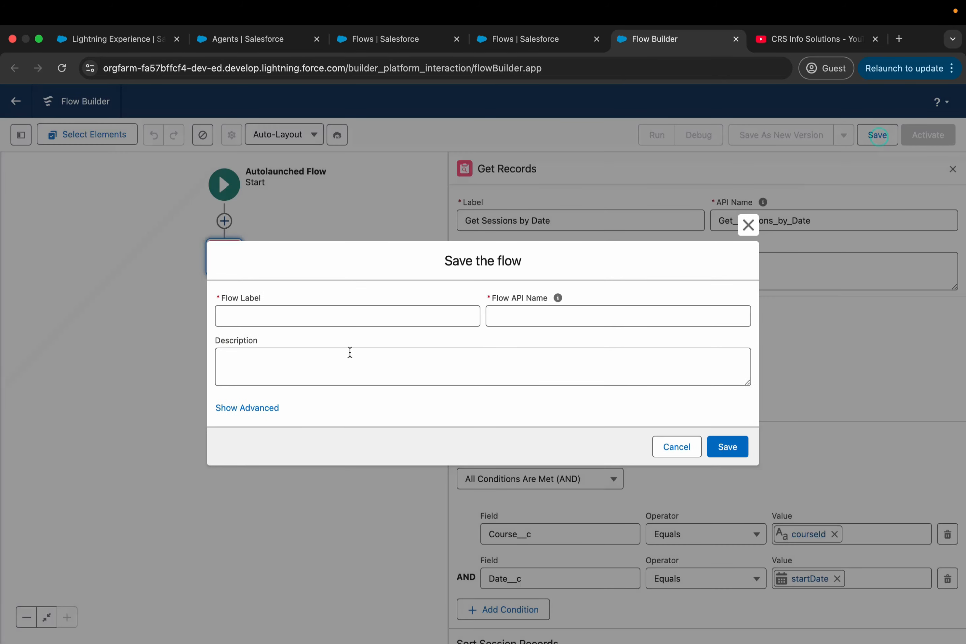
{"action": "left_click", "coordinate": [361, 317]}
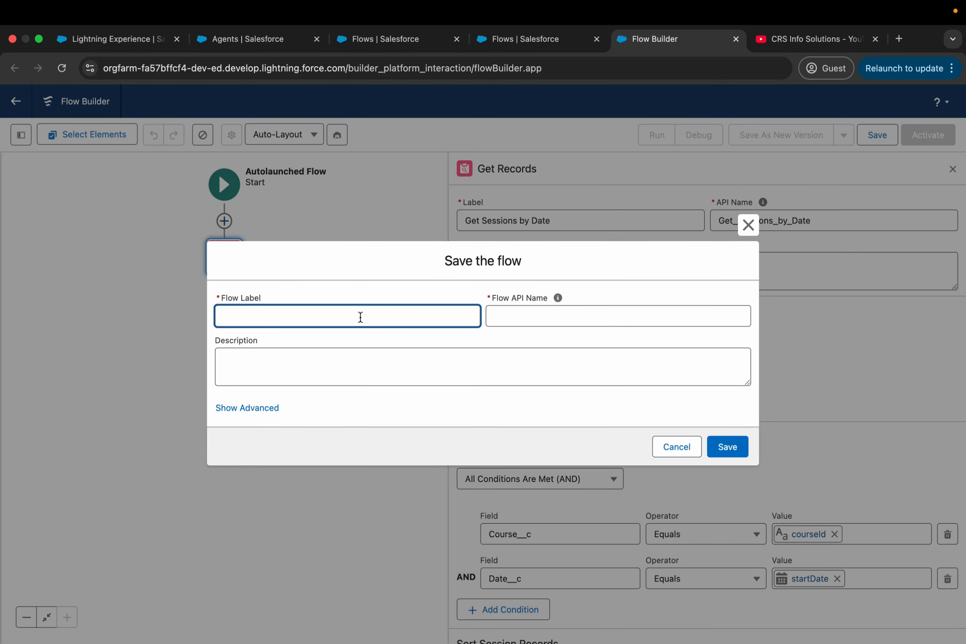
{"action": "type", "text": "Get Training Sessions"}
{"action": "left_click", "coordinate": [558, 418]}
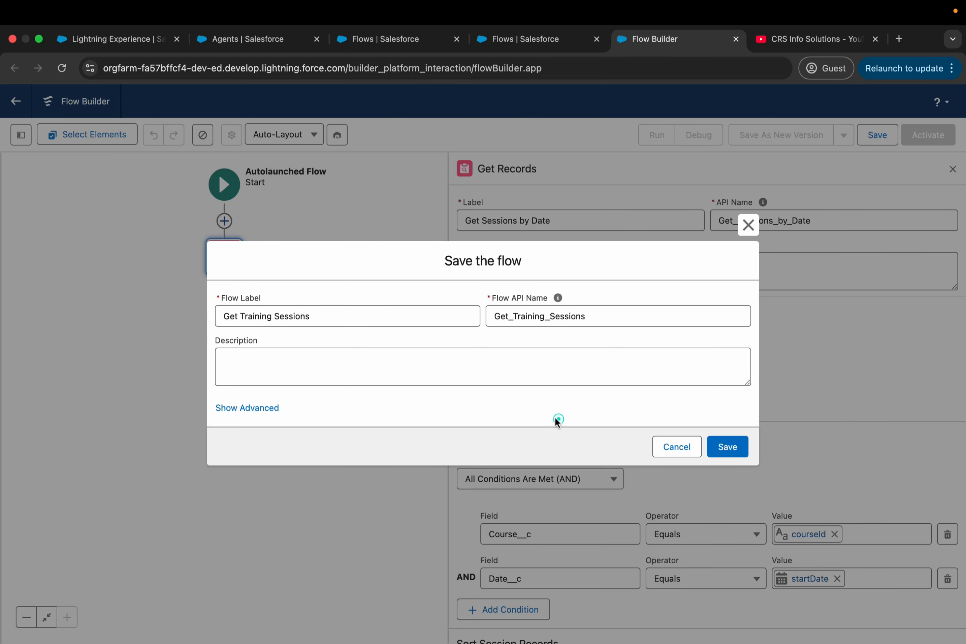
{"action": "triple_click", "coordinate": [337, 319]}
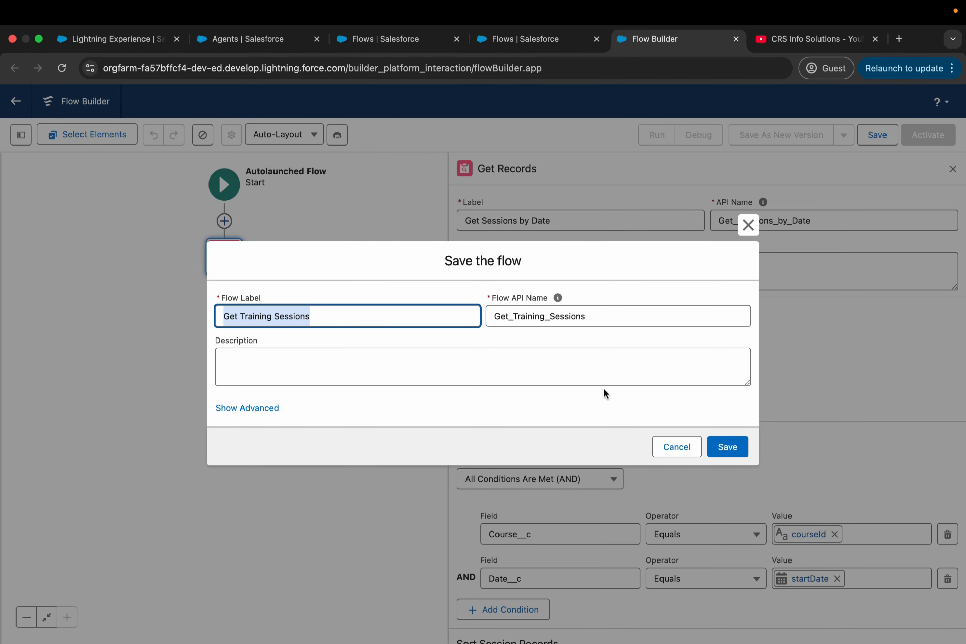
{"action": "left_click", "coordinate": [638, 404]}
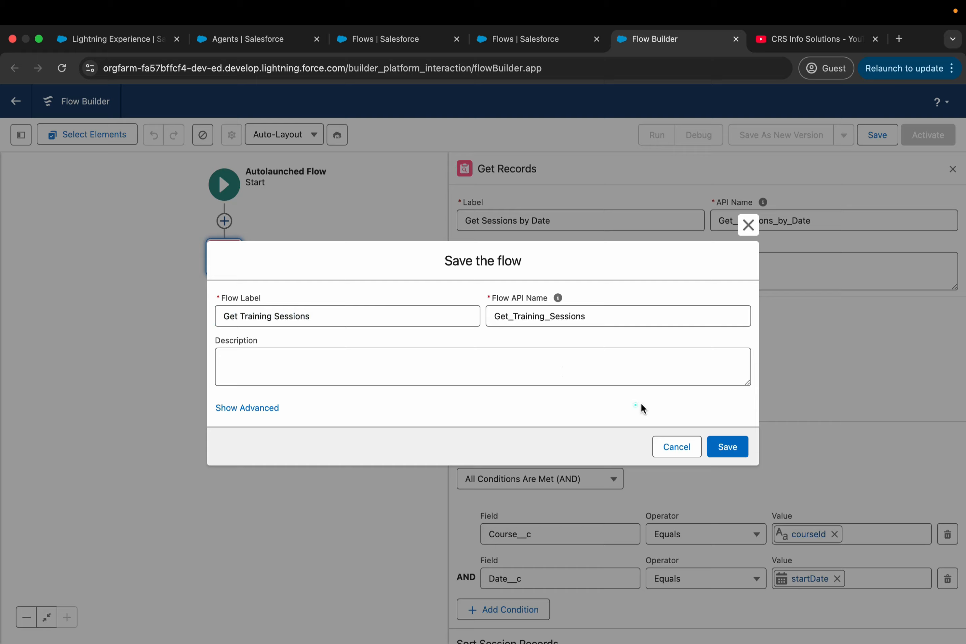
{"action": "left_click", "coordinate": [724, 445]}
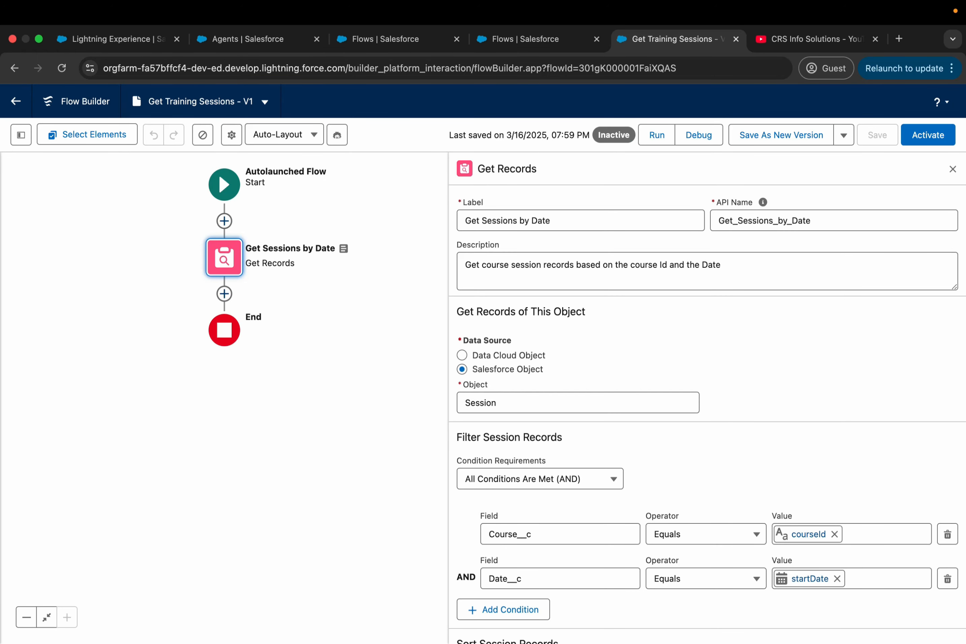
{"action": "left_click", "coordinate": [922, 138]}
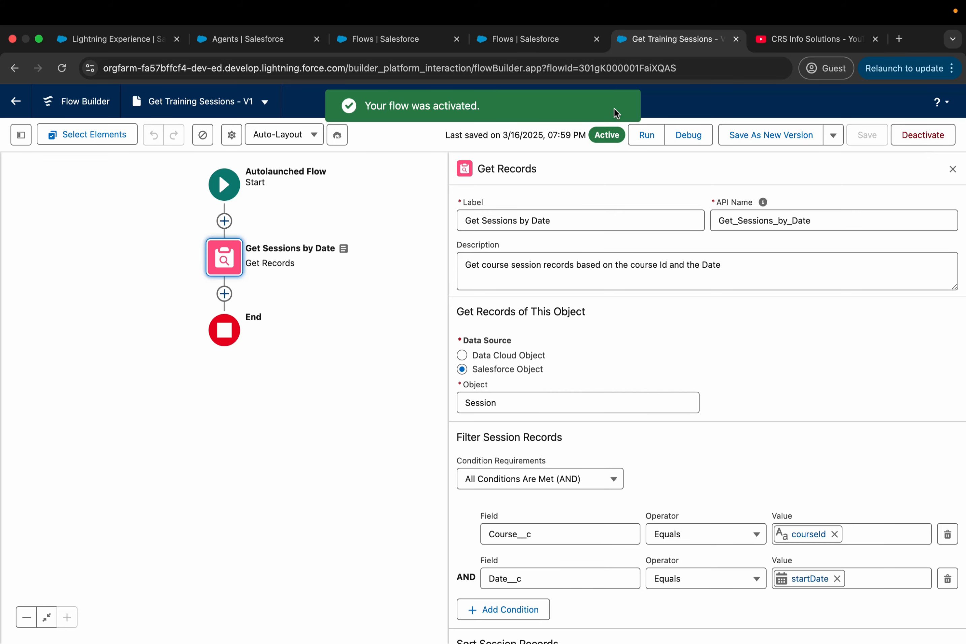
- Refresh the All Flows list in Setup and sort it by last modified date, newest first, to check the activated flow
{"action": "left_click", "coordinate": [535, 41]}
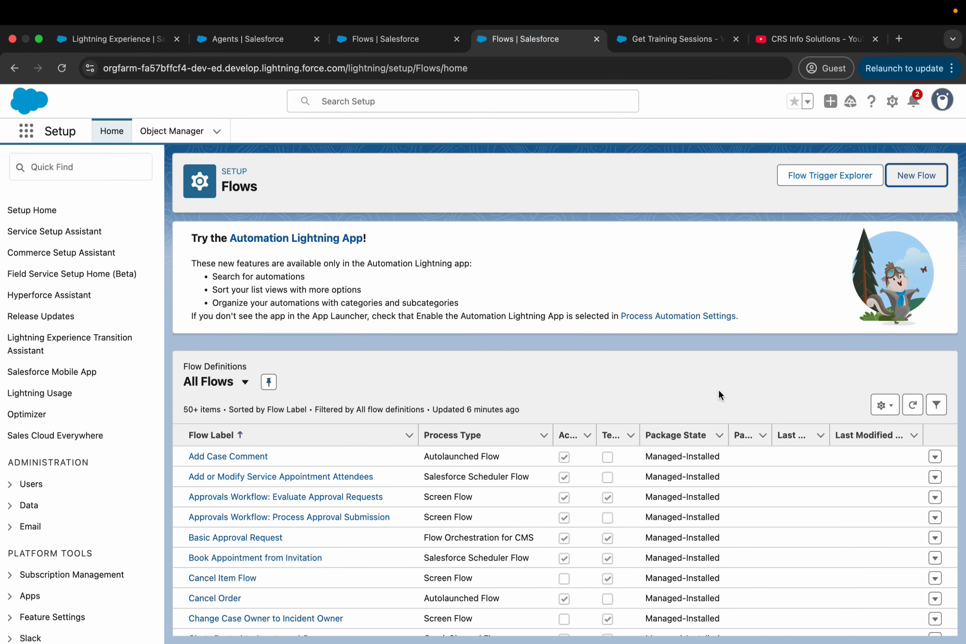
{"action": "left_click", "coordinate": [913, 405]}
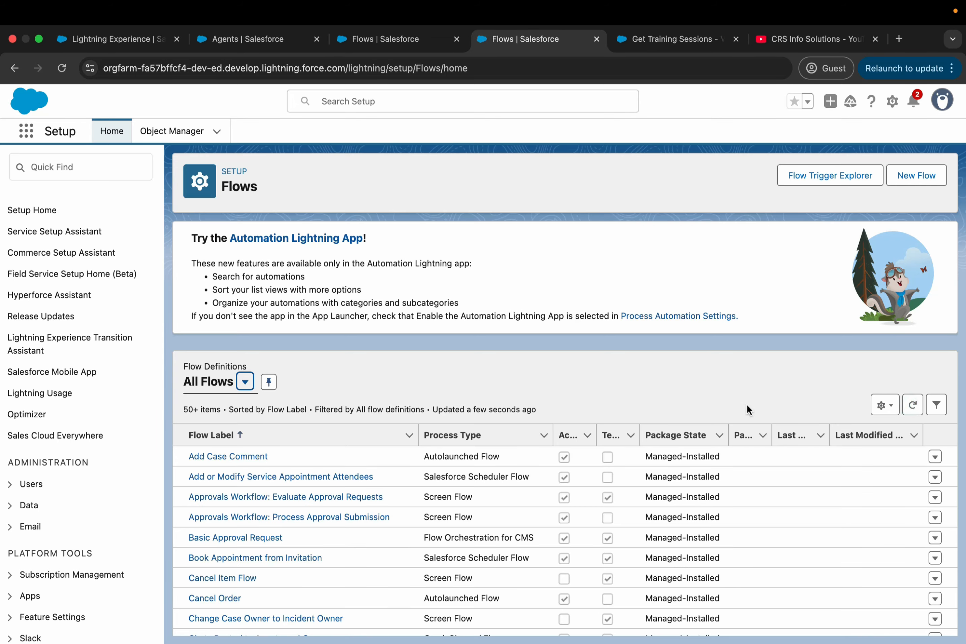
{"action": "scroll", "coordinate": [920, 279], "scroll_direction": "down", "scroll_amount": 3}
{"action": "left_click", "coordinate": [873, 307]}
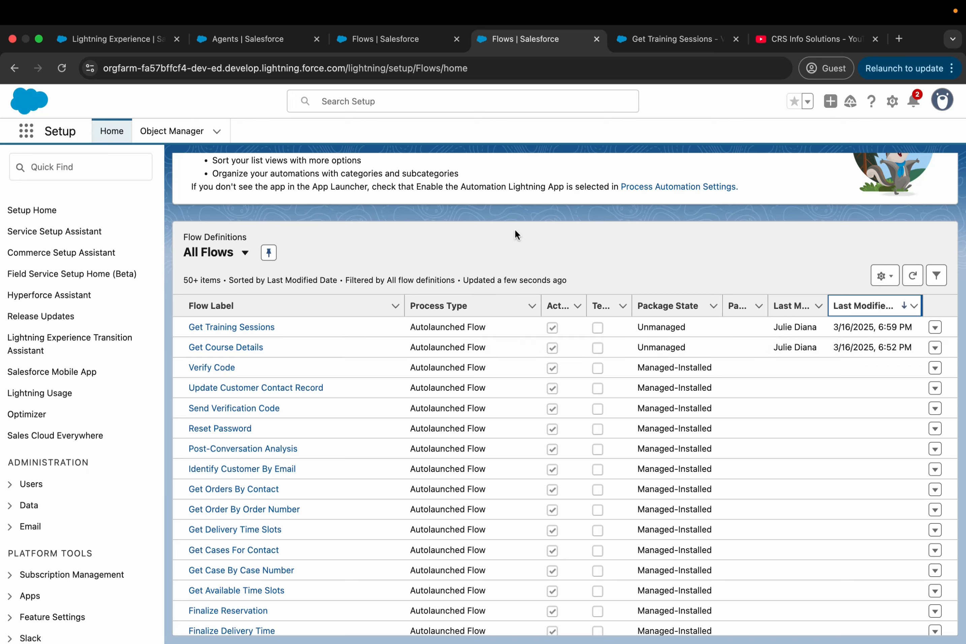
{"action": "left_click", "coordinate": [511, 245]}
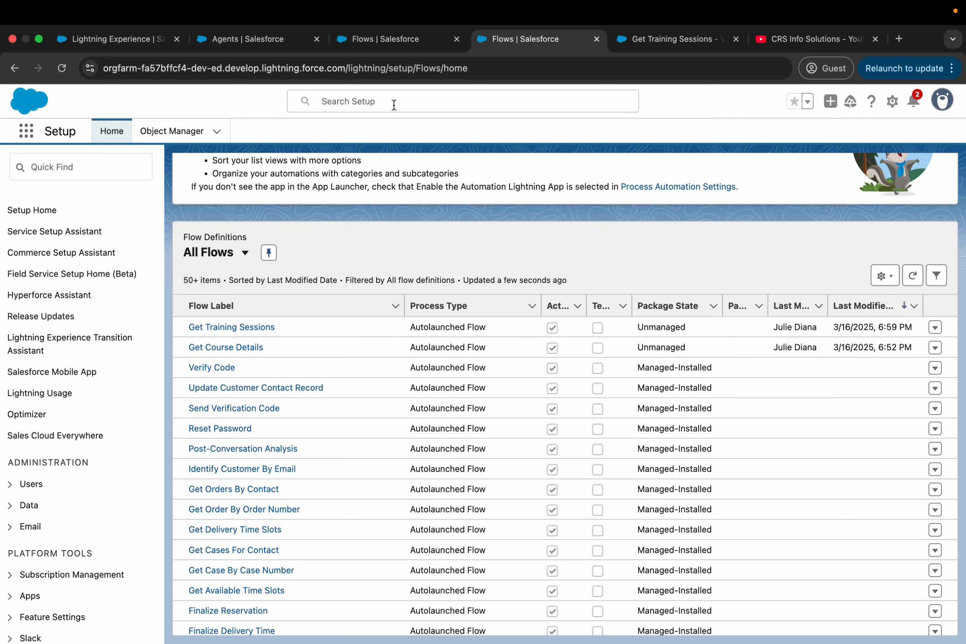
- Close the Agents page, the older Flows page and the Get Training Sessions flow page in the browser
{"action": "left_click", "coordinate": [401, 39]}
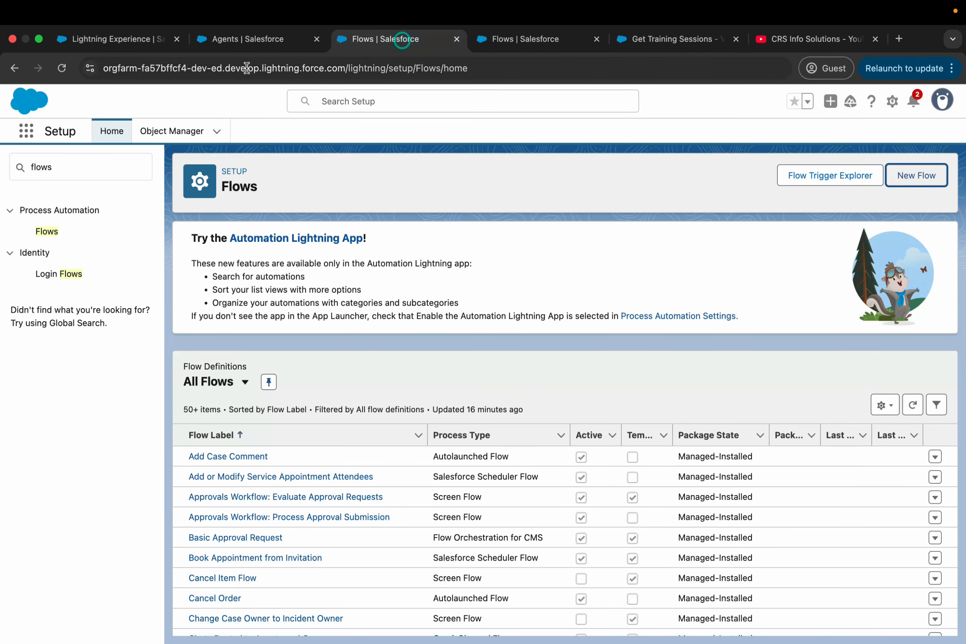
{"action": "left_click", "coordinate": [241, 39]}
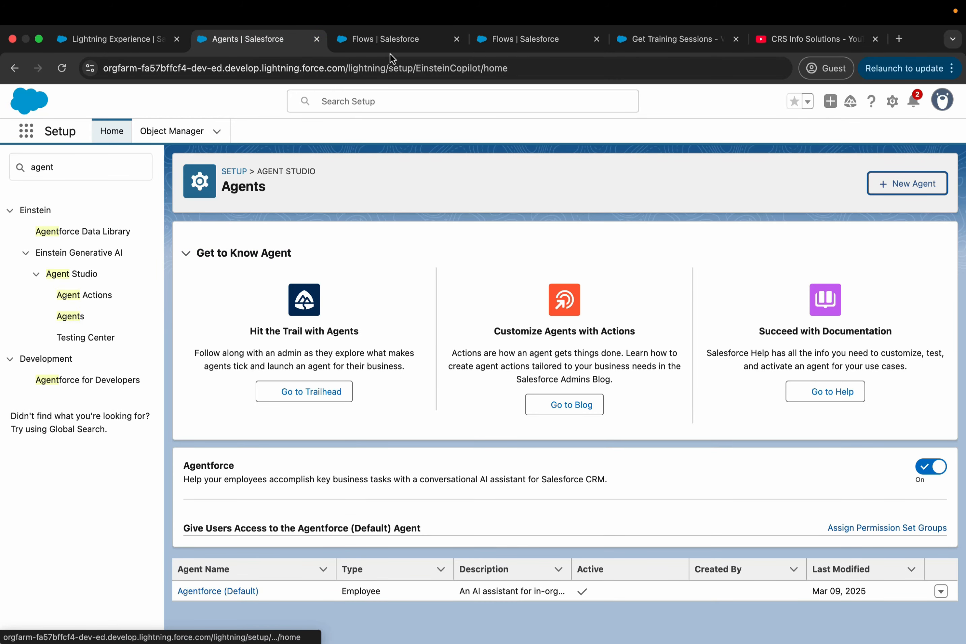
{"action": "left_click", "coordinate": [317, 39]}
{"action": "left_click", "coordinate": [314, 39]}
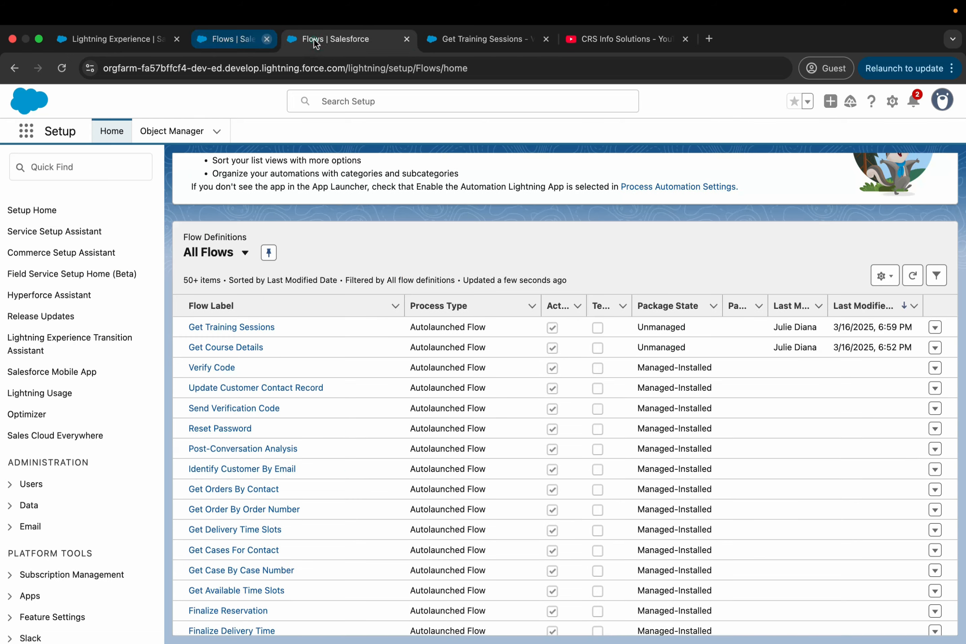
{"action": "left_click", "coordinate": [401, 39]}
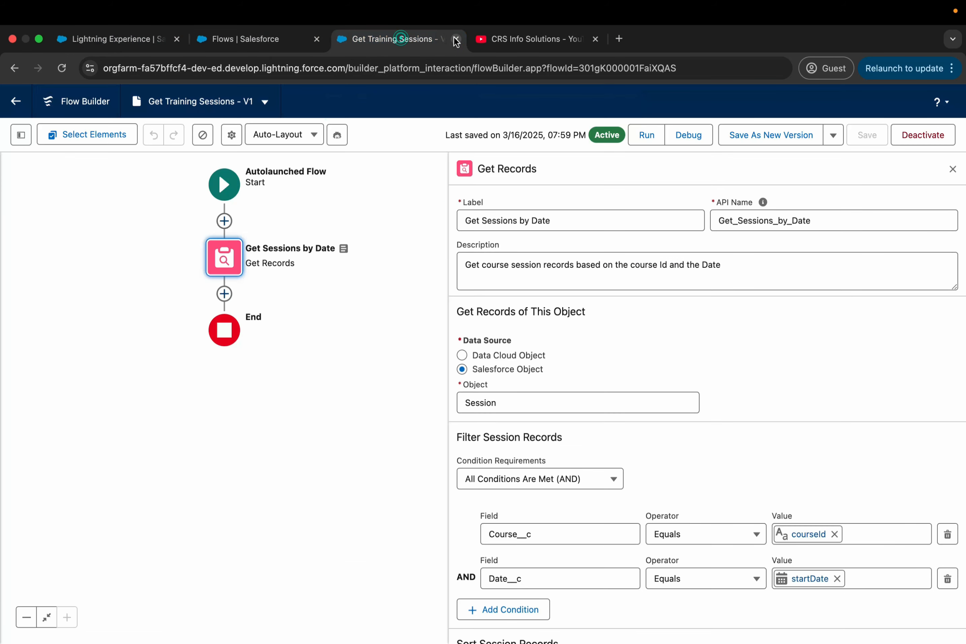
{"action": "left_click", "coordinate": [456, 39]}
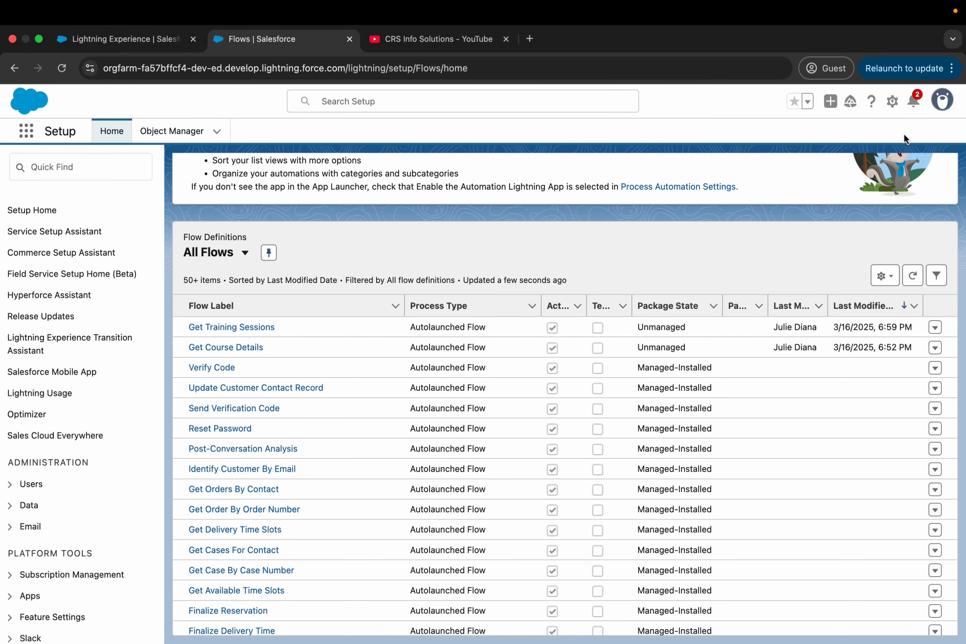
- Open a fresh Setup home page and close the remaining Flows and old Lightning Experience pages
{"action": "left_click", "coordinate": [895, 106]}
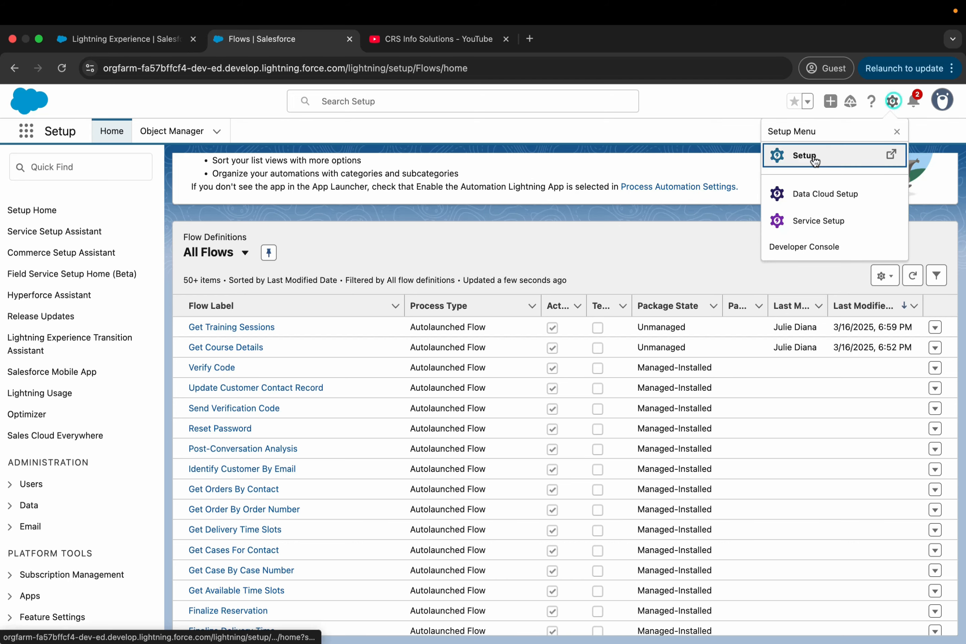
{"action": "left_click", "coordinate": [814, 157]}
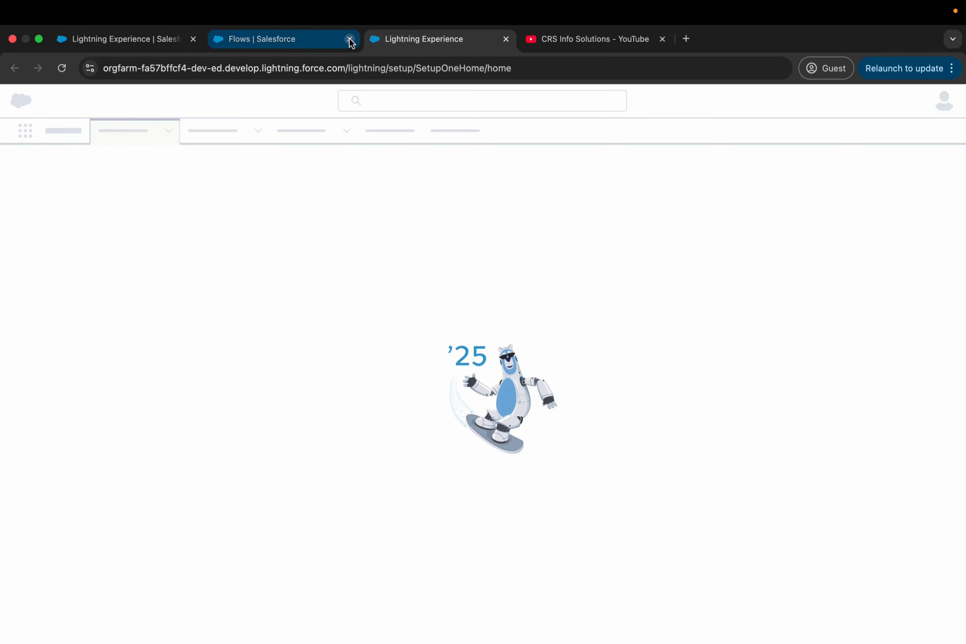
{"action": "left_click", "coordinate": [350, 40]}
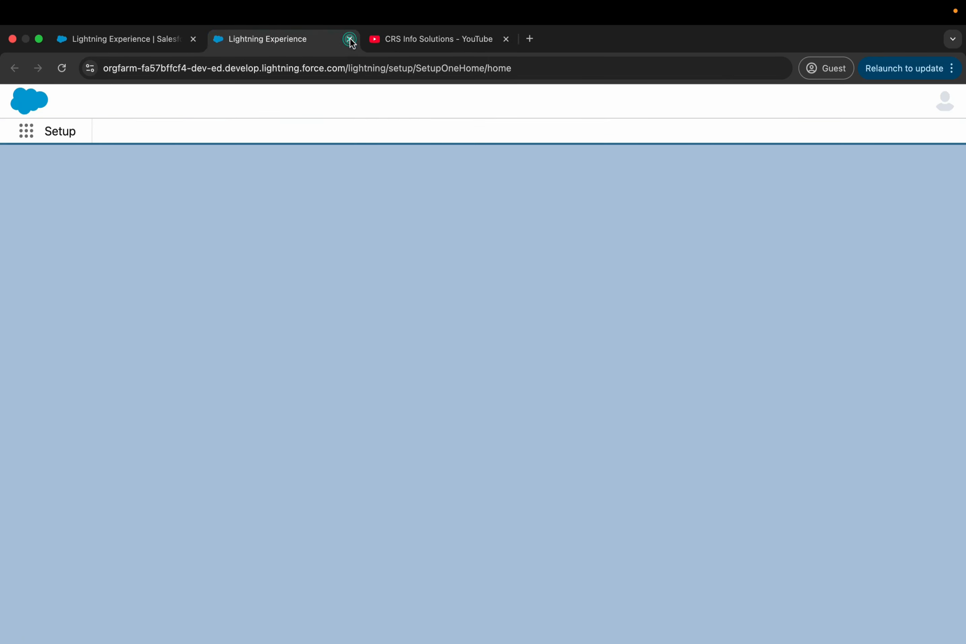
{"action": "left_click", "coordinate": [193, 39]}
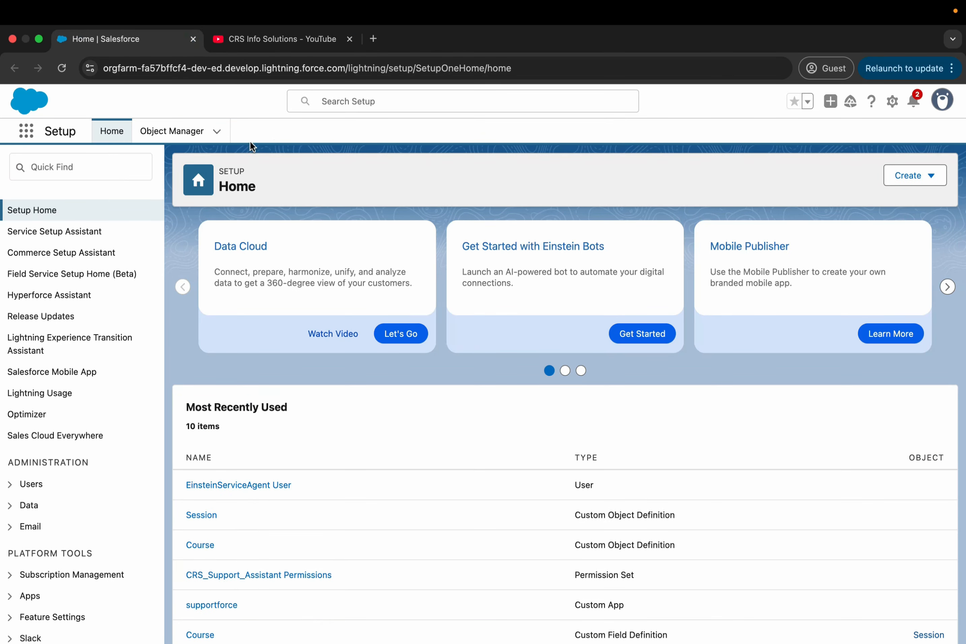
- Find the Agents page in Setup, open the CRS Support Assistant agent in the builder and dismiss the introductory tour
{"action": "left_click", "coordinate": [150, 167]}
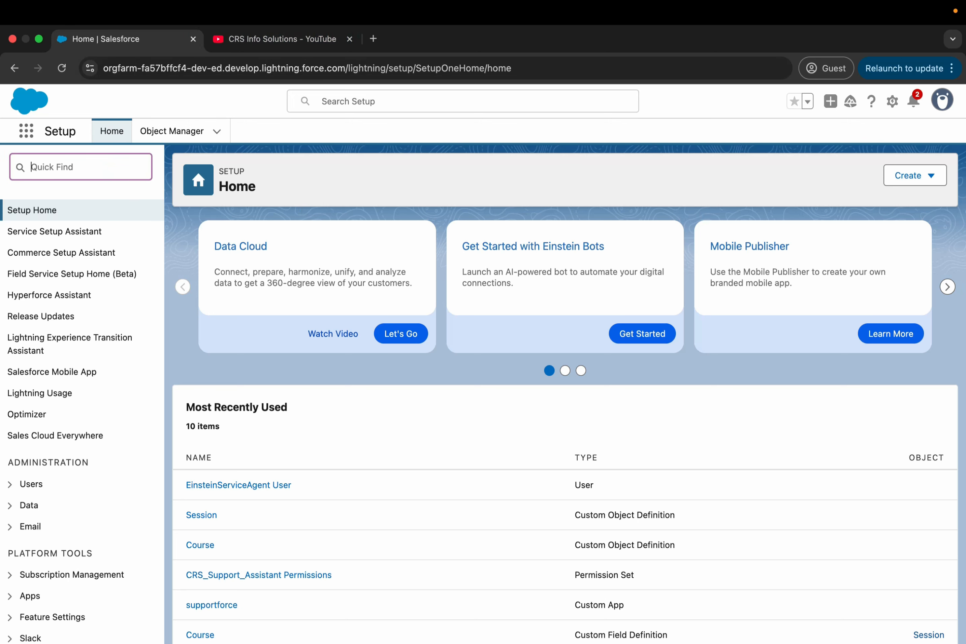
{"action": "type", "text": "agent"}
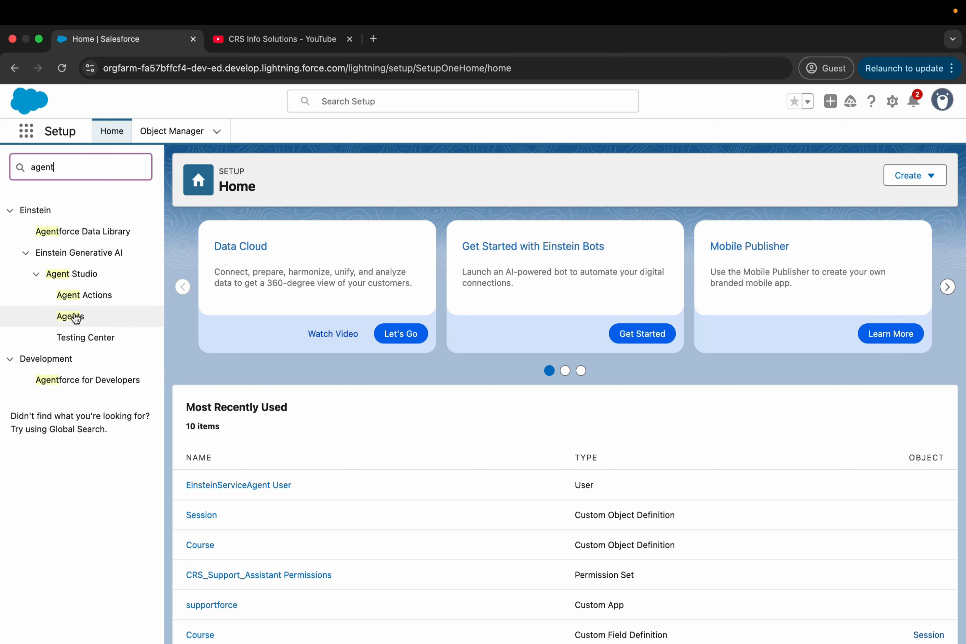
{"action": "left_click", "coordinate": [75, 317]}
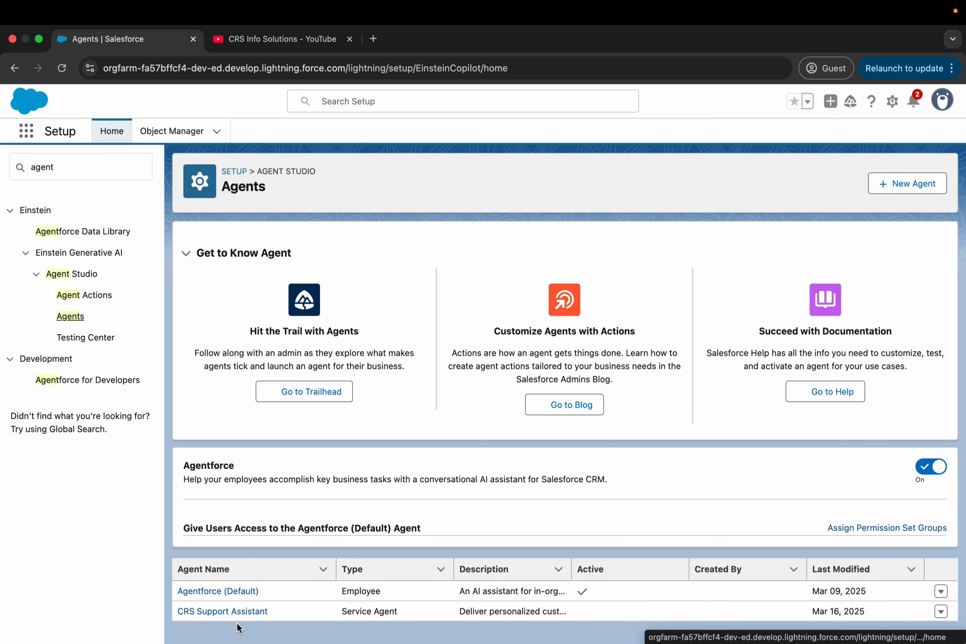
{"action": "left_click", "coordinate": [942, 613]}
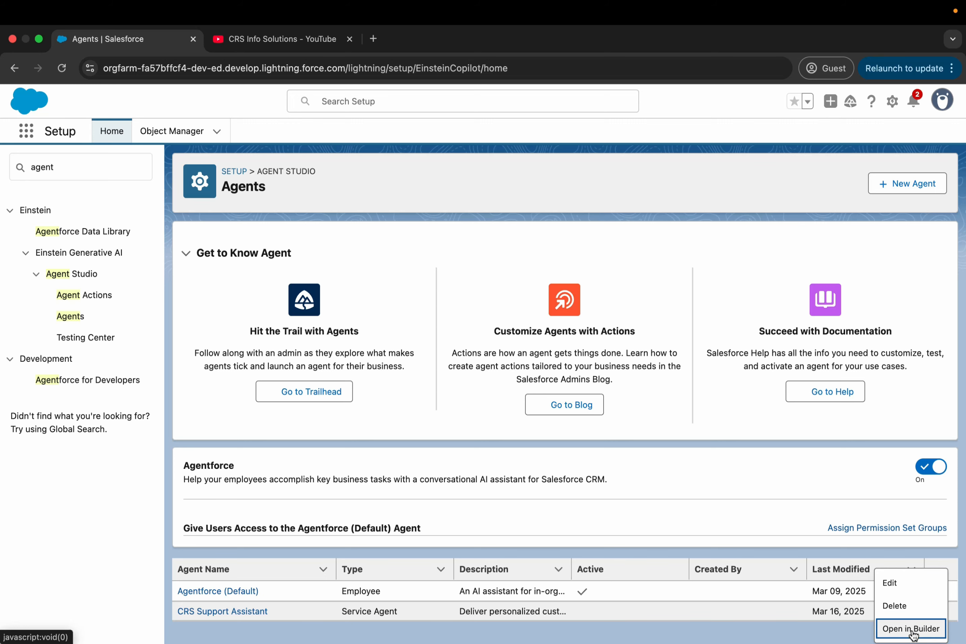
{"action": "left_click", "coordinate": [912, 629]}
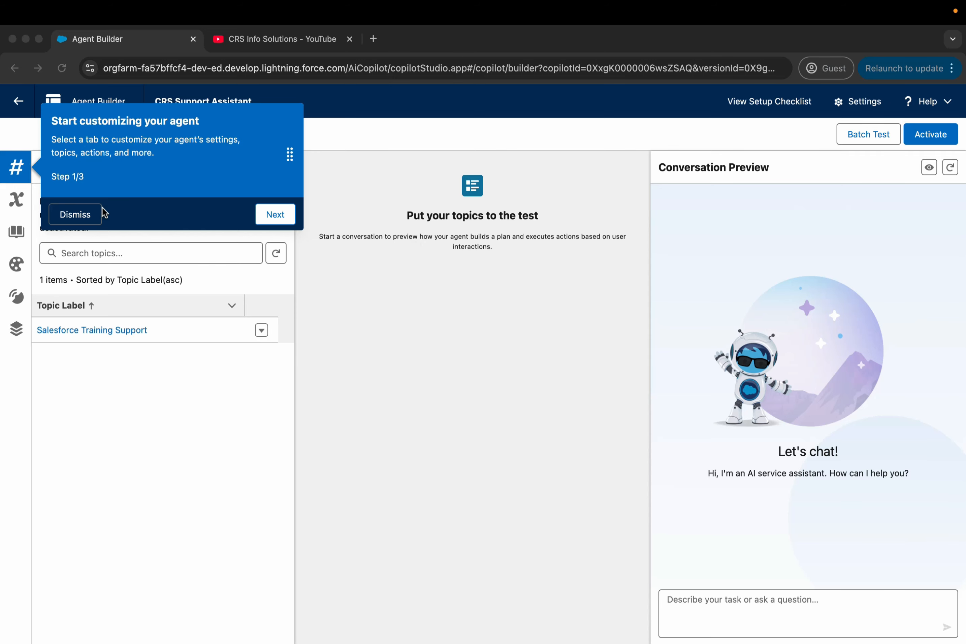
{"action": "left_click", "coordinate": [75, 215]}
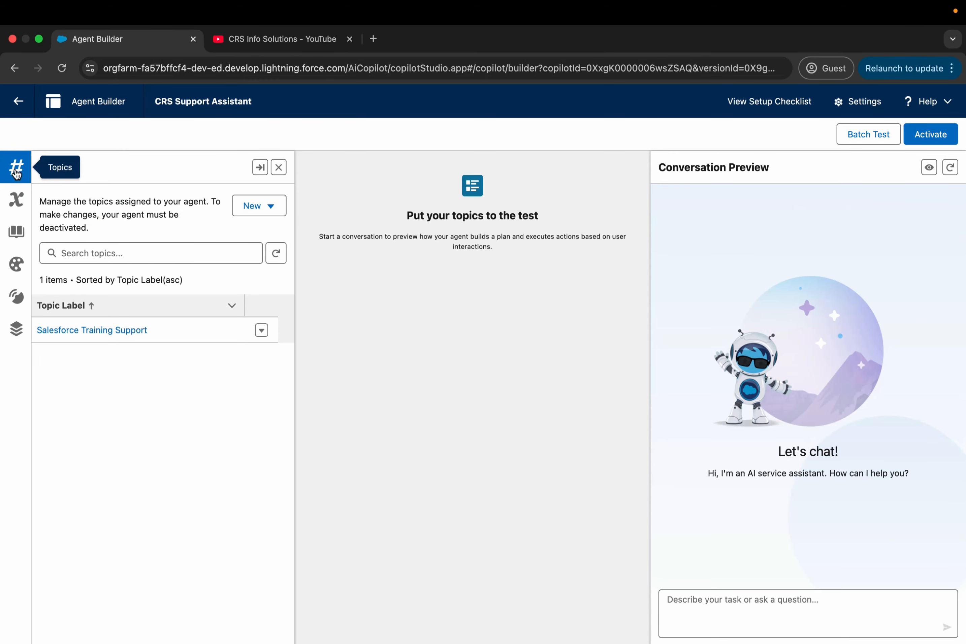
- Open the Salesforce Training Support topic and examine its instructions for references to the Get Course Details and Get Training Sessions actions
{"action": "left_click", "coordinate": [115, 333]}
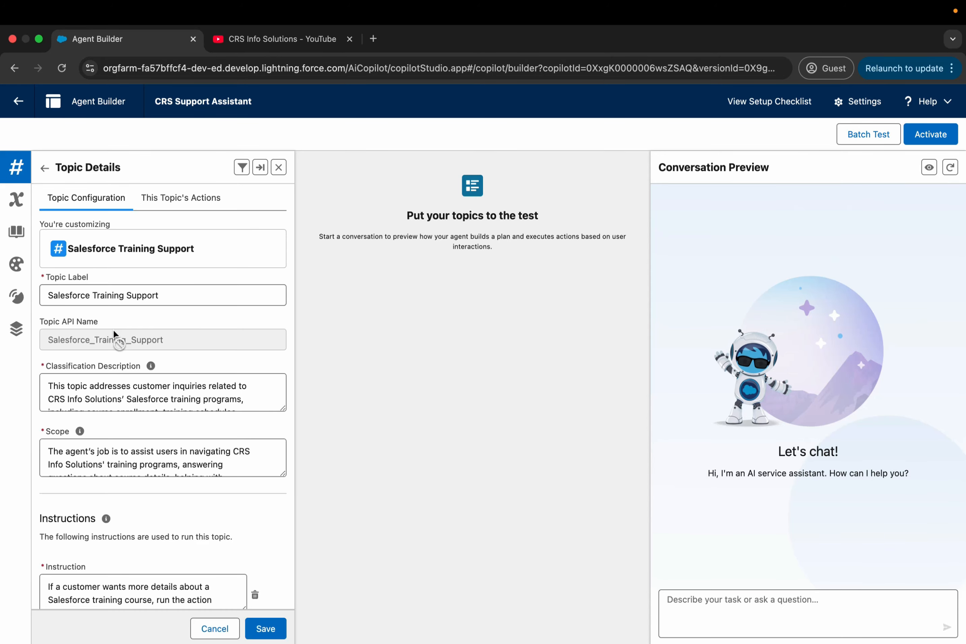
{"action": "scroll", "coordinate": [146, 276], "scroll_direction": "down", "scroll_amount": 5}
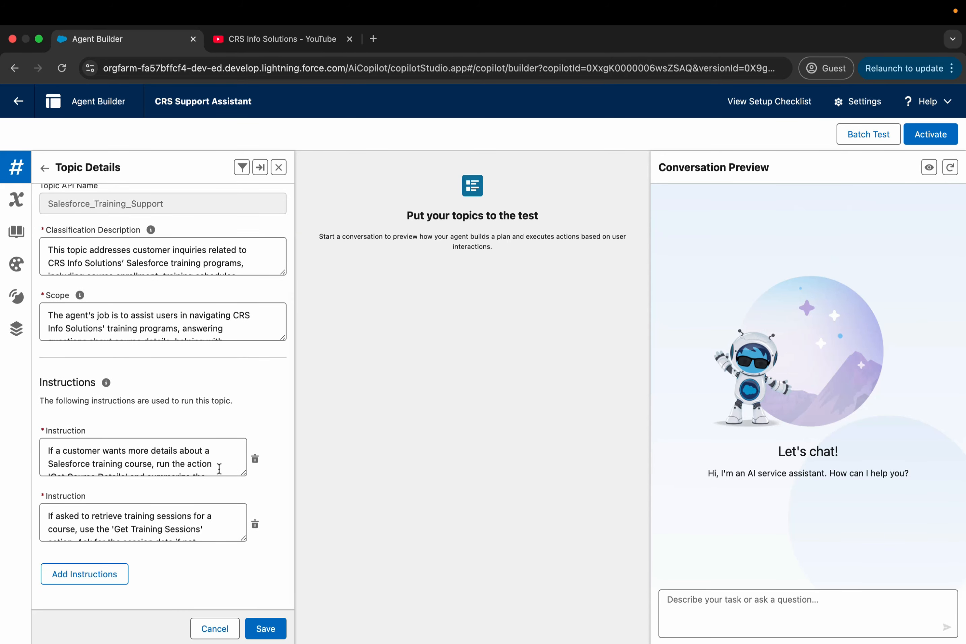
{"action": "left_click_drag", "start_coordinate": [243, 473], "coordinate": [239, 512]}
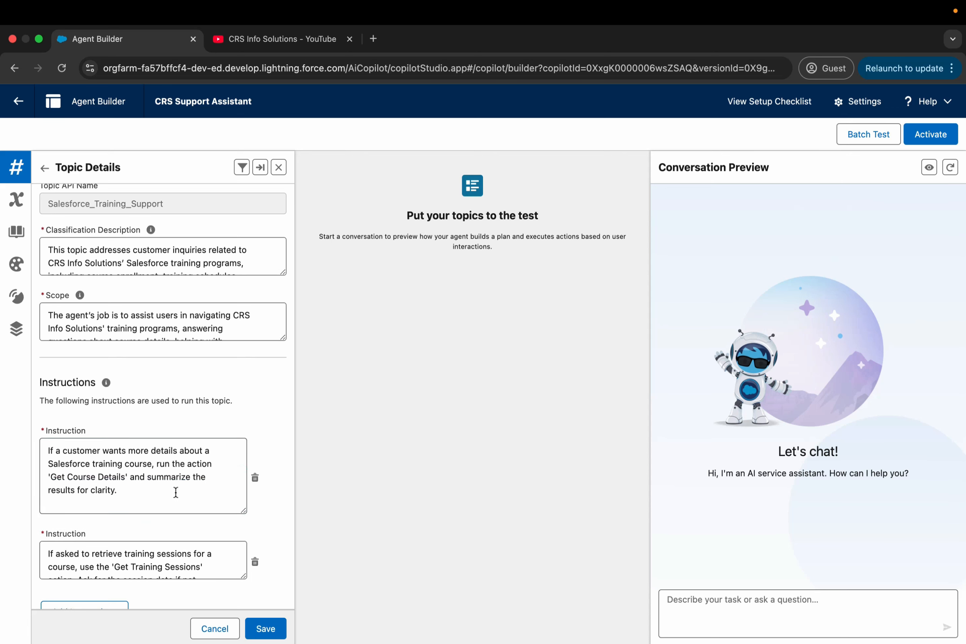
{"action": "left_click_drag", "start_coordinate": [127, 478], "coordinate": [58, 482]}
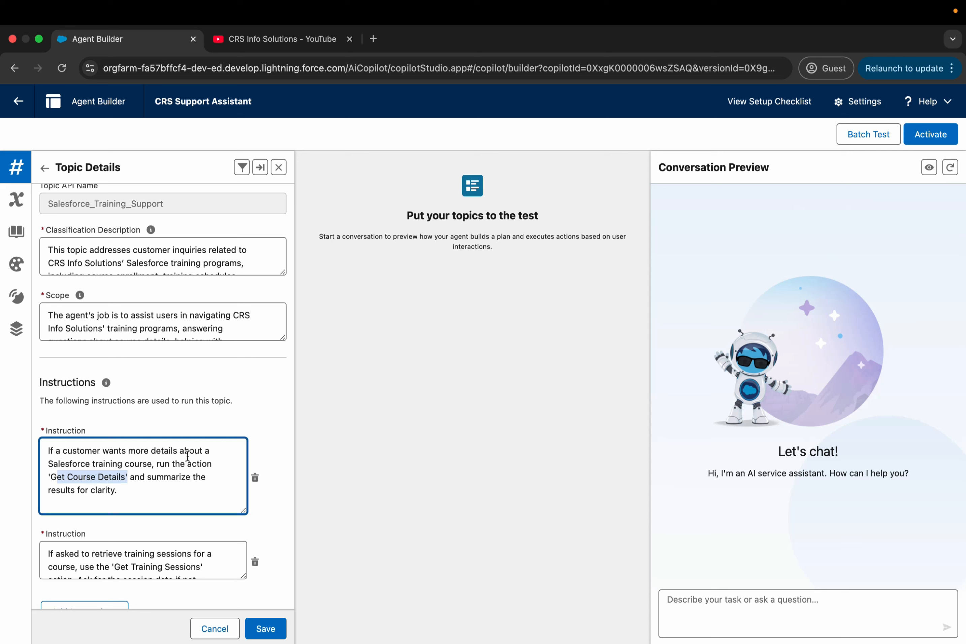
{"action": "scroll", "coordinate": [184, 456], "scroll_direction": "down", "scroll_amount": 2}
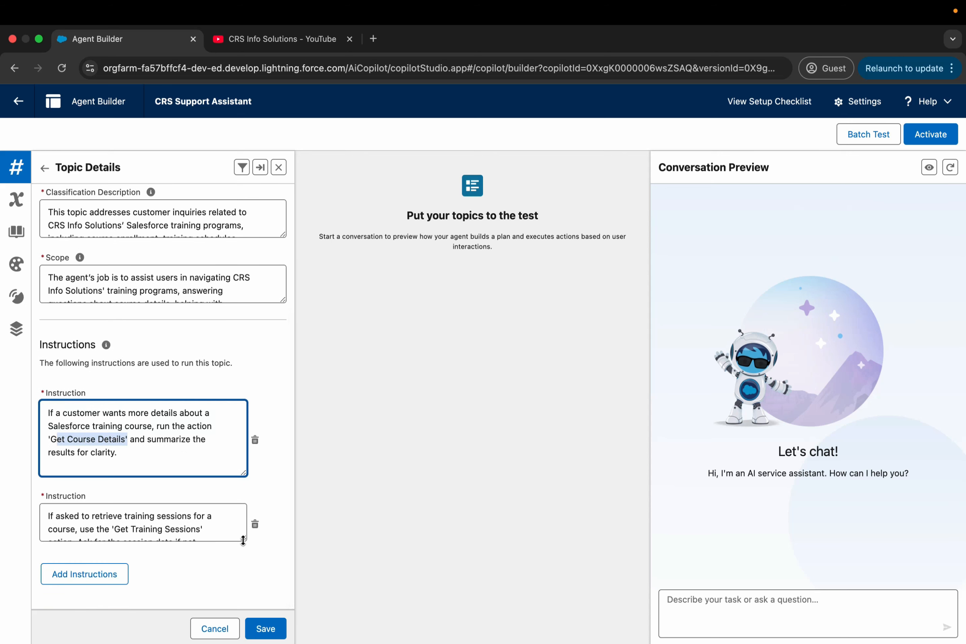
{"action": "left_click_drag", "start_coordinate": [243, 540], "coordinate": [235, 570]}
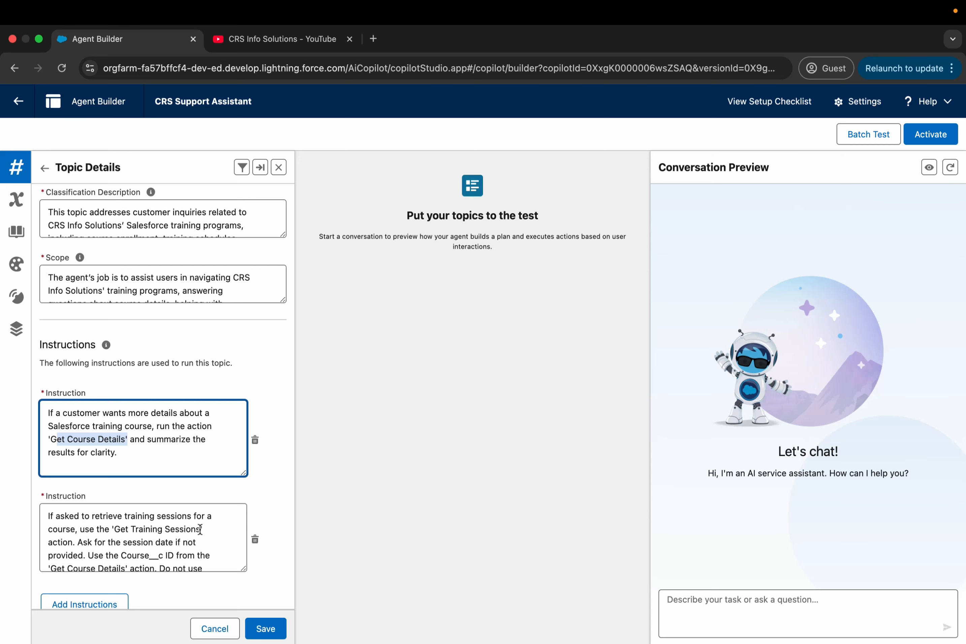
{"action": "left_click_drag", "start_coordinate": [202, 531], "coordinate": [111, 531]}
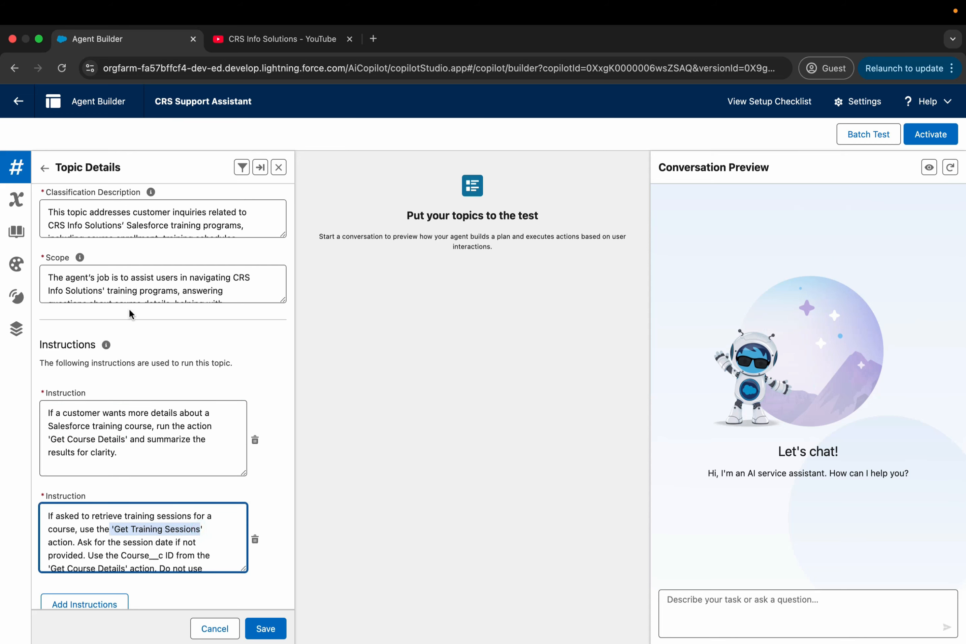
{"action": "scroll", "coordinate": [129, 309], "scroll_direction": "up", "scroll_amount": 4}
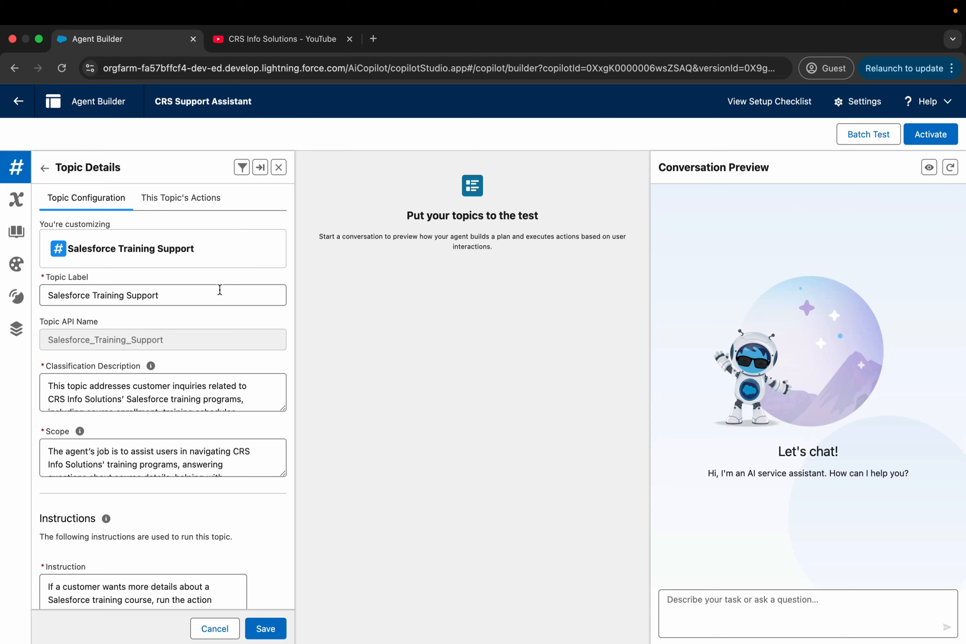
- Start creating a new action for the Salesforce Training Support topic with Flow as the reference action type
{"action": "left_click", "coordinate": [175, 199]}
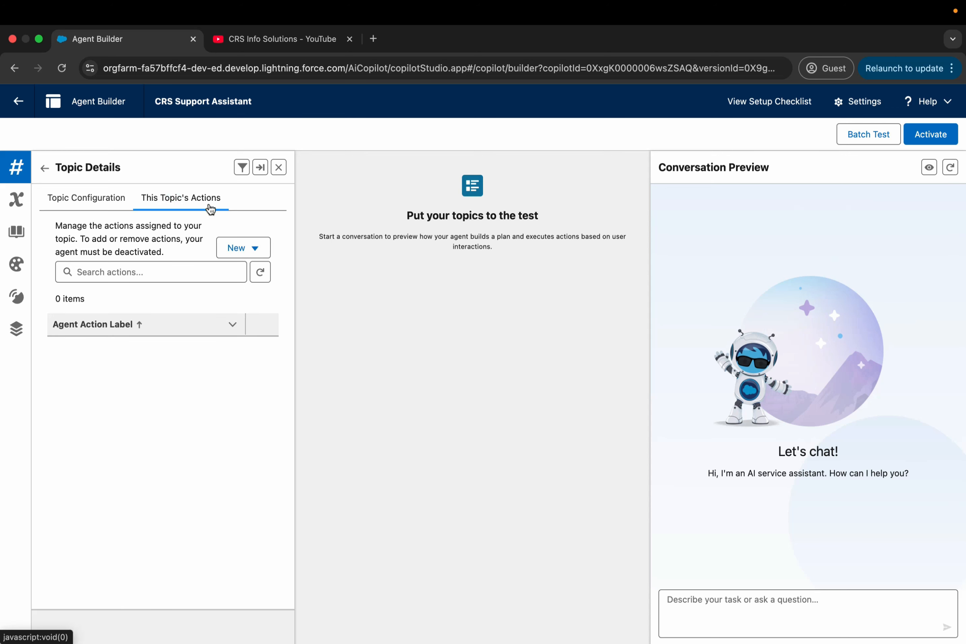
{"action": "left_click", "coordinate": [250, 248]}
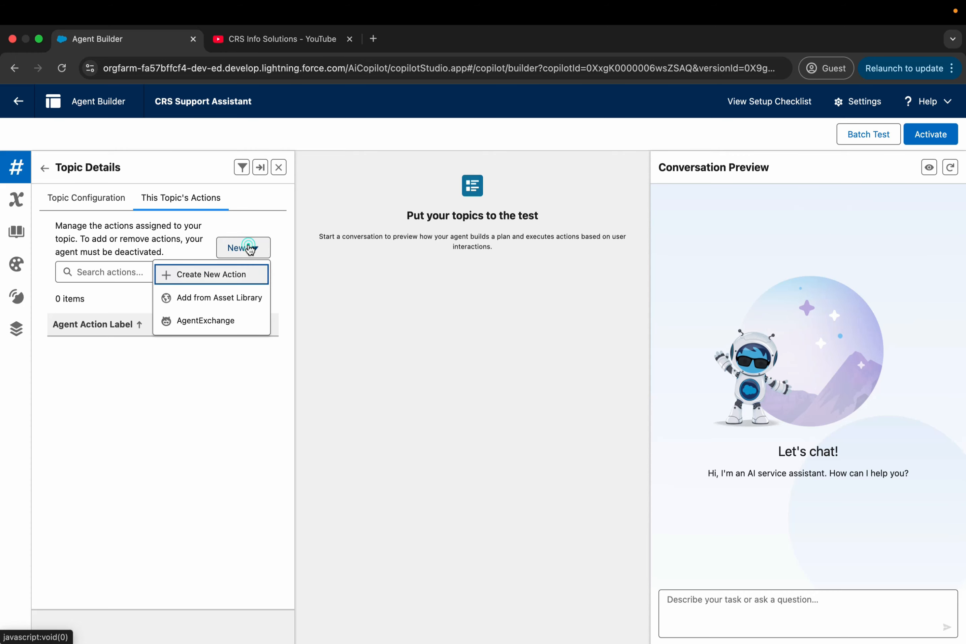
{"action": "left_click", "coordinate": [206, 280]}
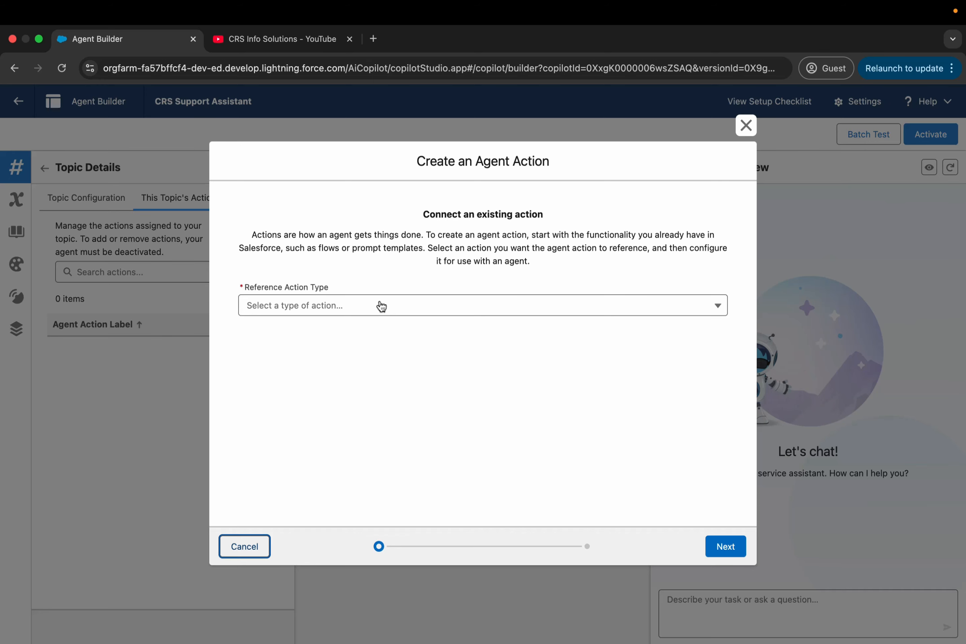
{"action": "left_click", "coordinate": [401, 306]}
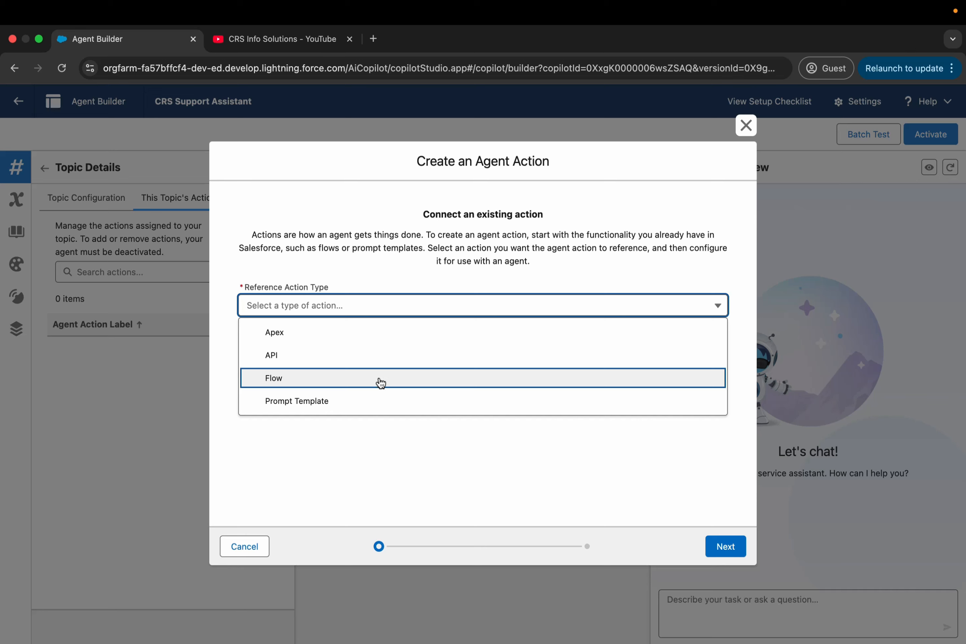
{"action": "left_click", "coordinate": [395, 380]}
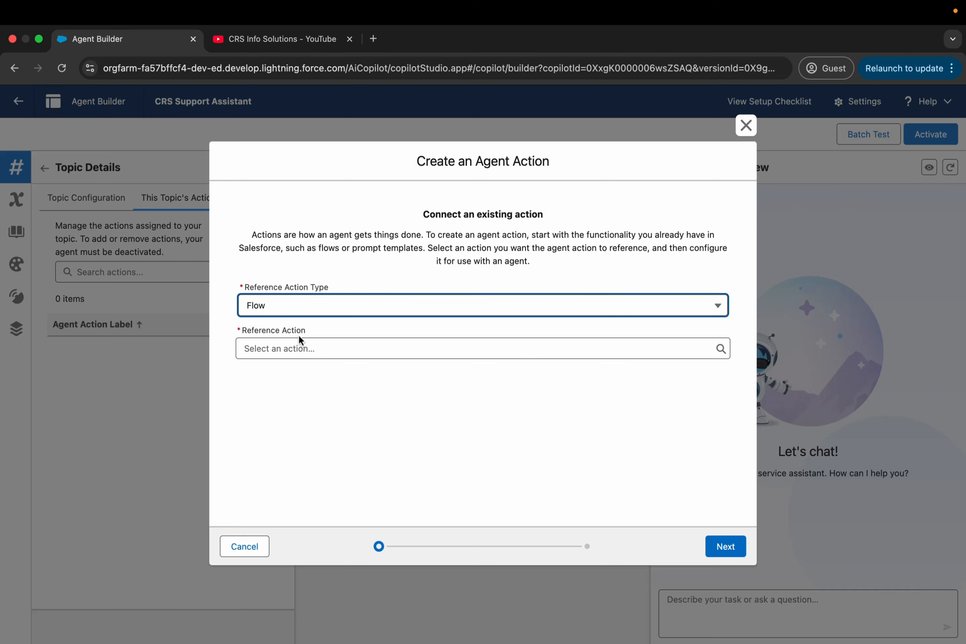
- Choose the Get Course Details flow as the reference action, keep its default label and continue to the action configuration
{"action": "left_click", "coordinate": [310, 351]}
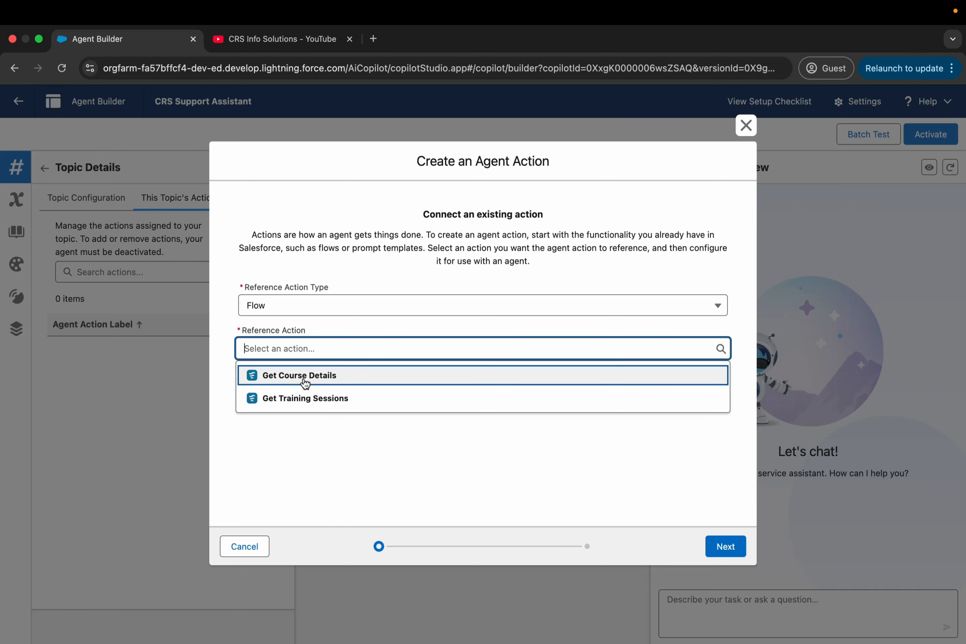
{"action": "left_click", "coordinate": [325, 379]}
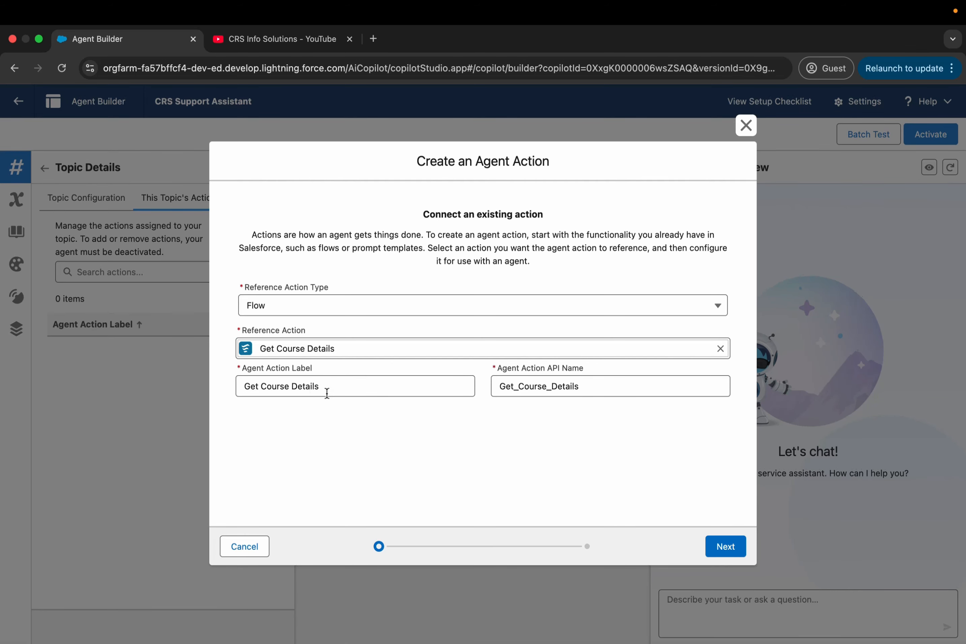
{"action": "triple_click", "coordinate": [356, 392]}
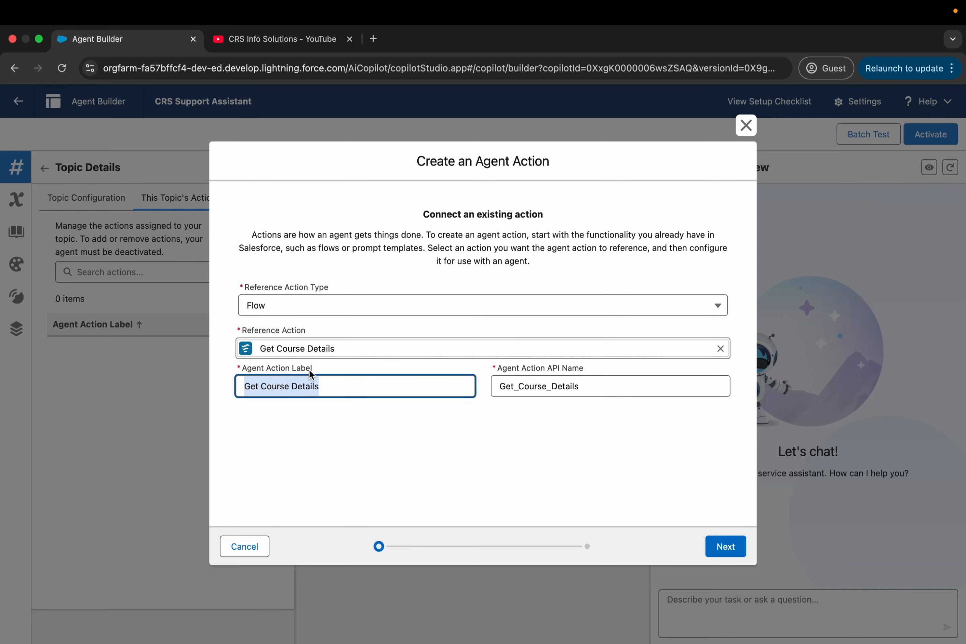
{"action": "left_click", "coordinate": [457, 419]}
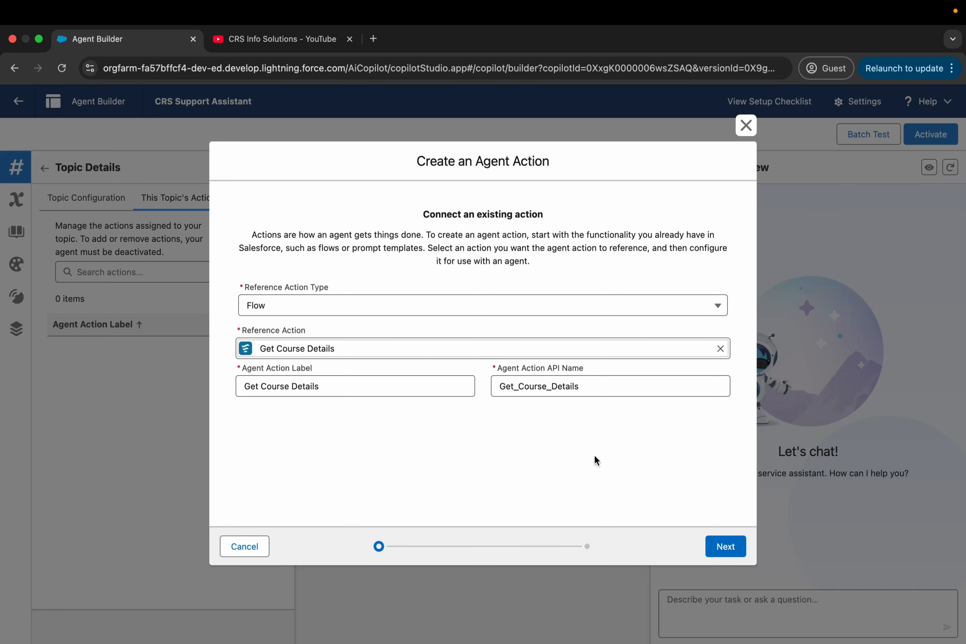
{"action": "left_click", "coordinate": [723, 546]}
{"action": "left_click", "coordinate": [726, 547]}
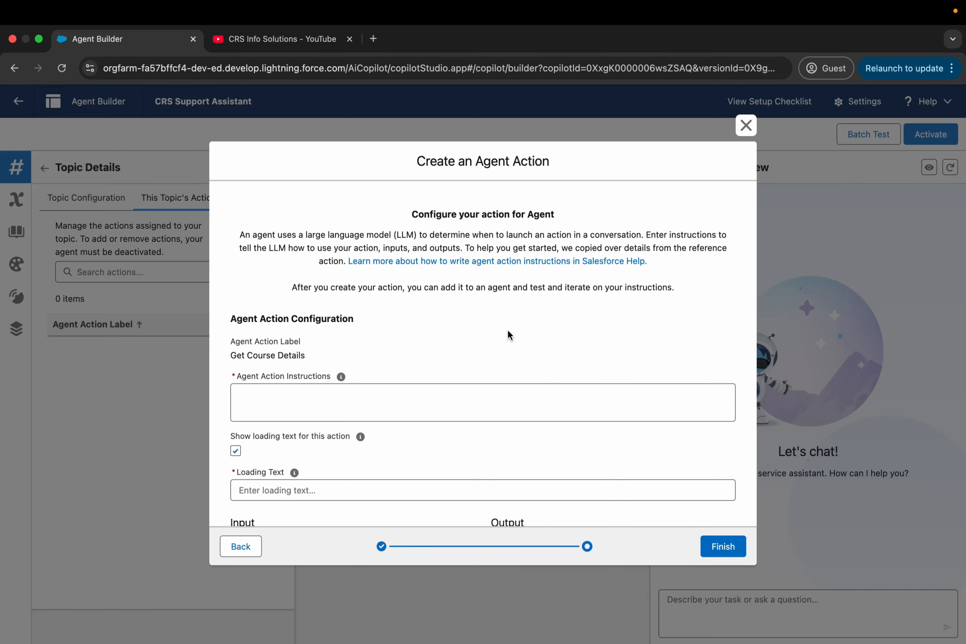
- Make the courseName input required and set the courseRecord output to show in the conversation
{"action": "scroll", "coordinate": [506, 331], "scroll_direction": "down", "scroll_amount": 3}
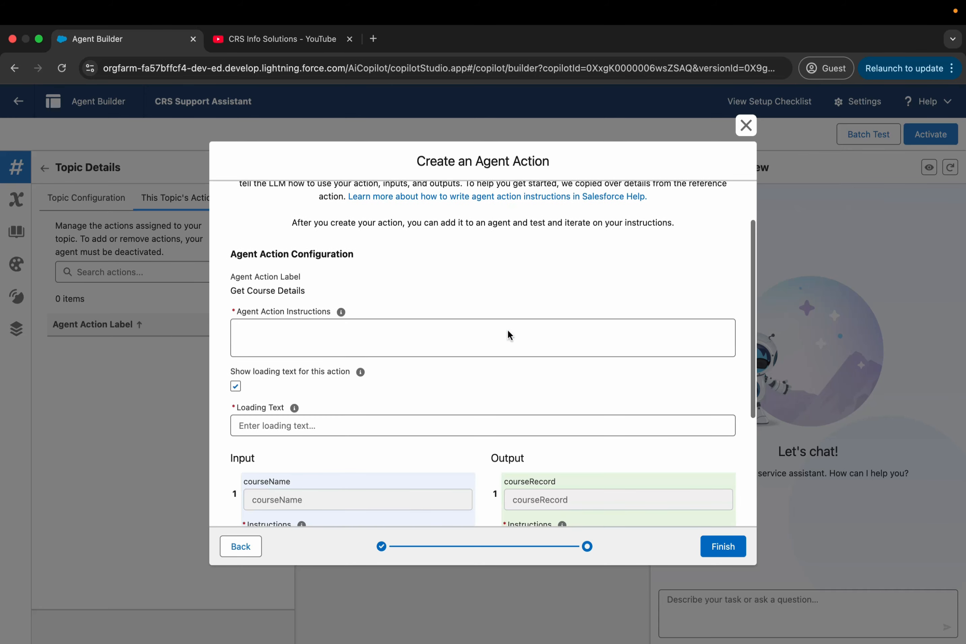
{"action": "scroll", "coordinate": [509, 331], "scroll_direction": "down", "scroll_amount": 3}
{"action": "scroll", "coordinate": [508, 329], "scroll_direction": "down", "scroll_amount": 5}
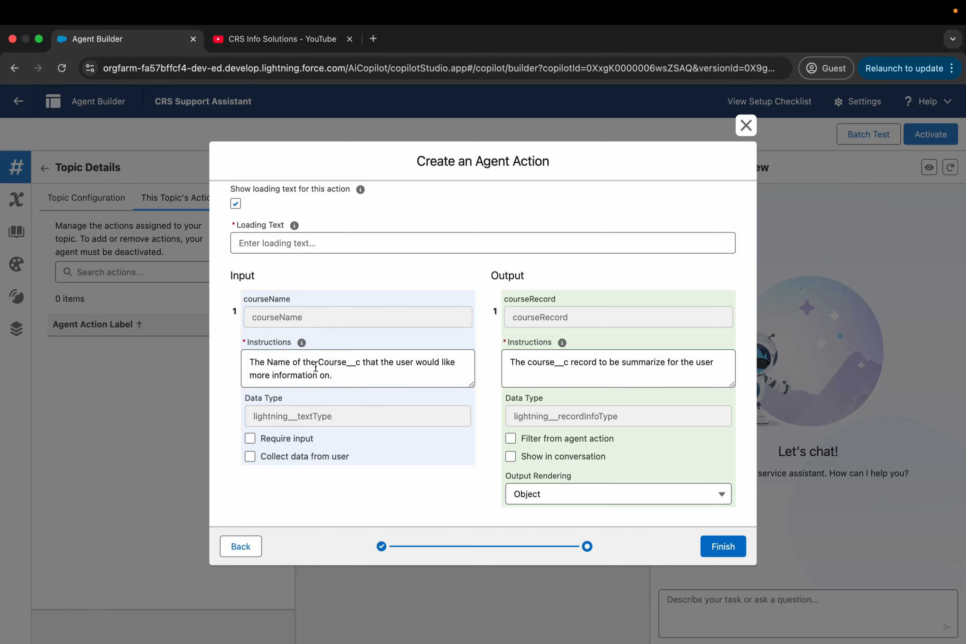
{"action": "scroll", "coordinate": [316, 366], "scroll_direction": "up", "scroll_amount": 5}
{"action": "scroll", "coordinate": [356, 352], "scroll_direction": "down", "scroll_amount": 5}
{"action": "left_click", "coordinate": [510, 456]}
{"action": "left_click", "coordinate": [675, 456]}
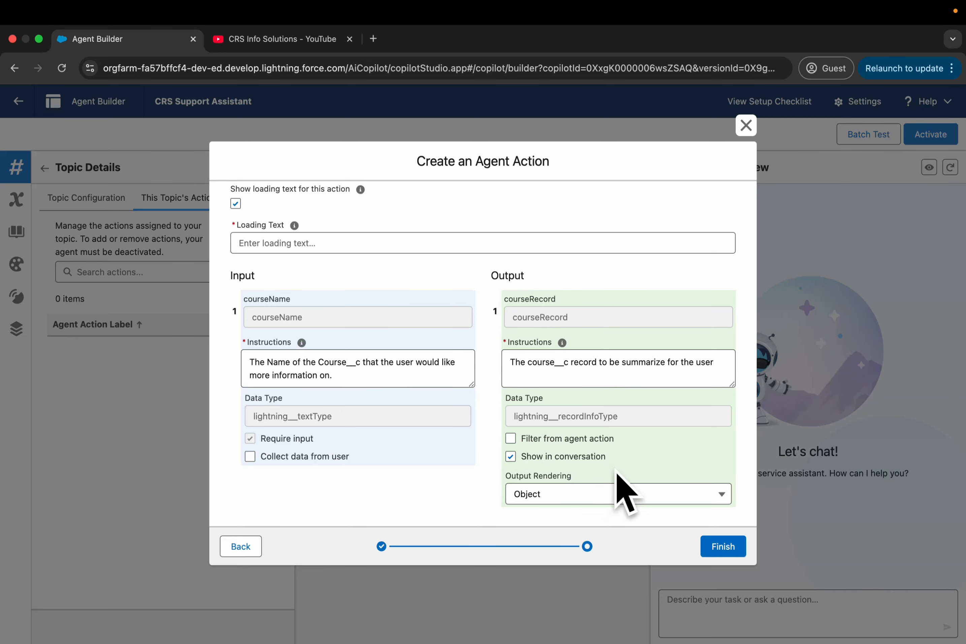
- Enter the agent action instructions "Provides details about an Course__c that a user would like more information about"
{"action": "scroll", "coordinate": [637, 468], "scroll_direction": "up", "scroll_amount": 5}
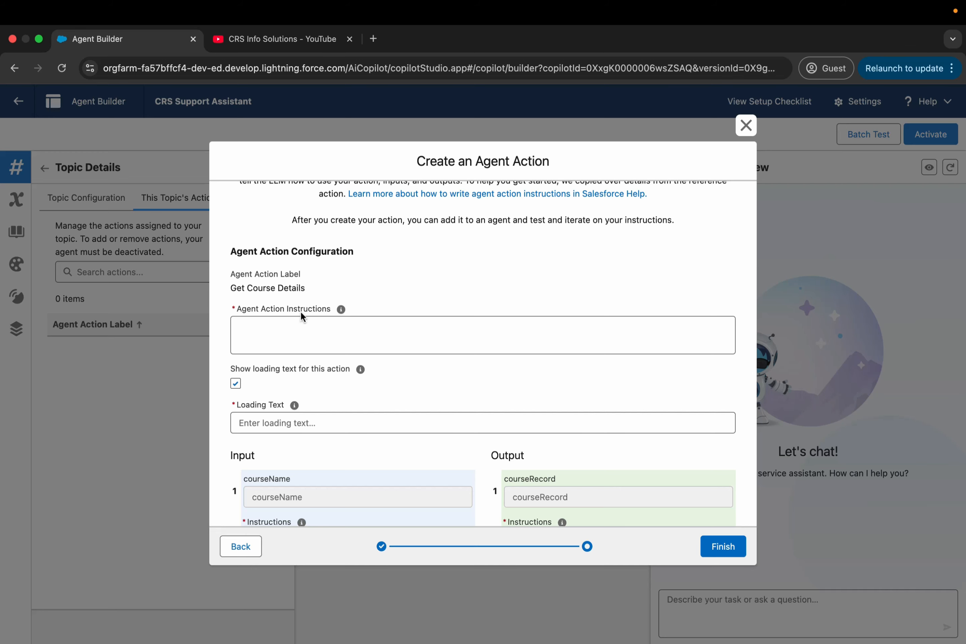
{"action": "scroll", "coordinate": [301, 313], "scroll_direction": "up", "scroll_amount": 2}
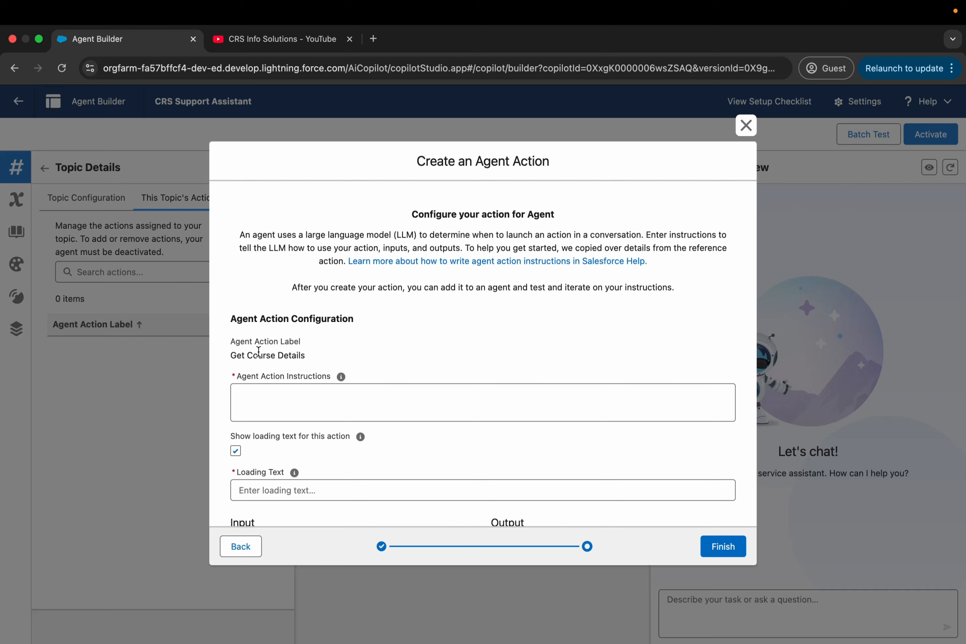
{"action": "scroll", "coordinate": [261, 354], "scroll_direction": "down", "scroll_amount": 3}
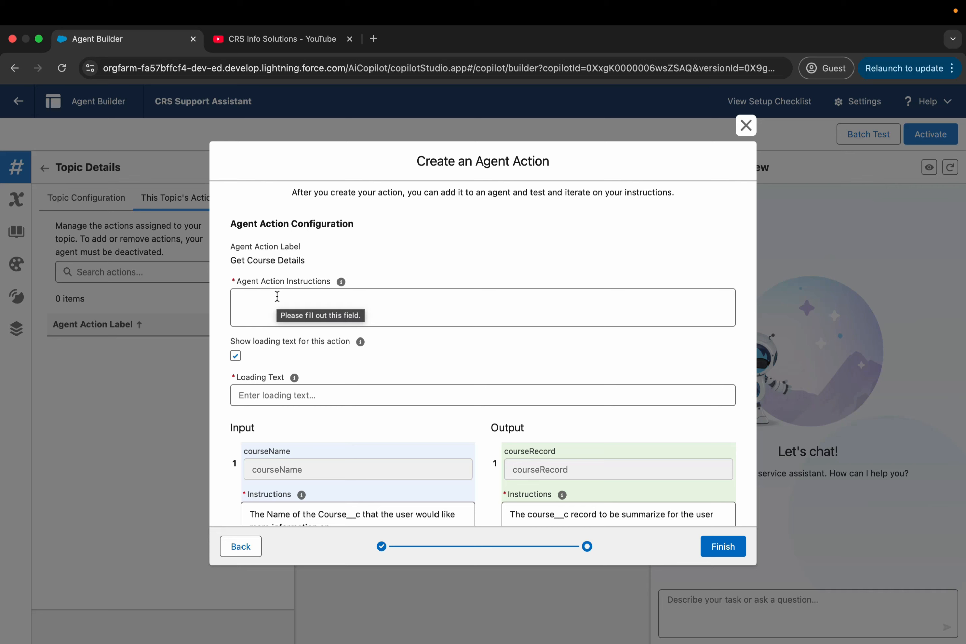
{"action": "left_click", "coordinate": [346, 305]}
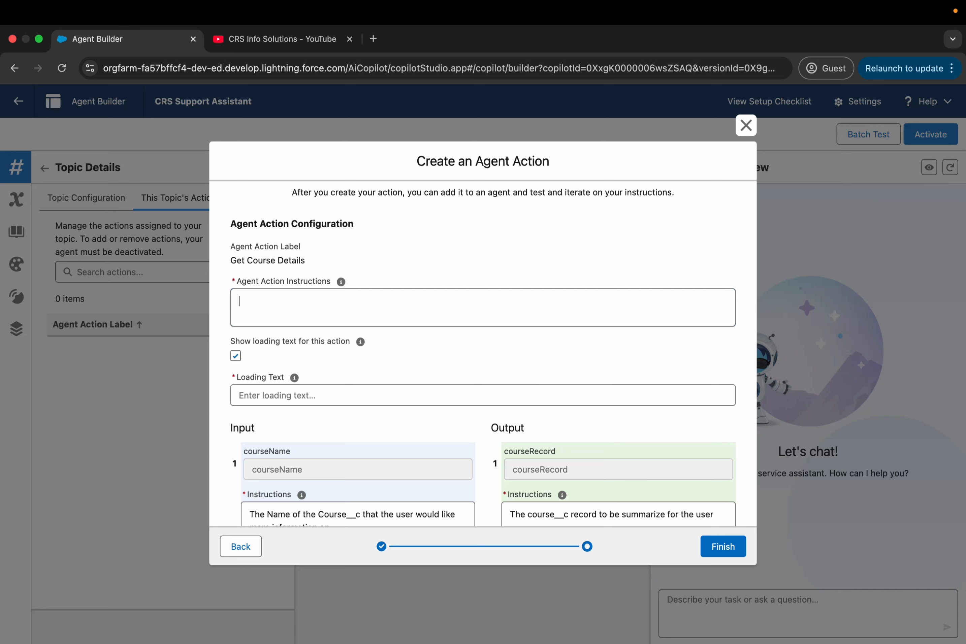
{"action": "left_click", "coordinate": [502, 308]}
{"action": "type", "text": "Provides details about an Course"}
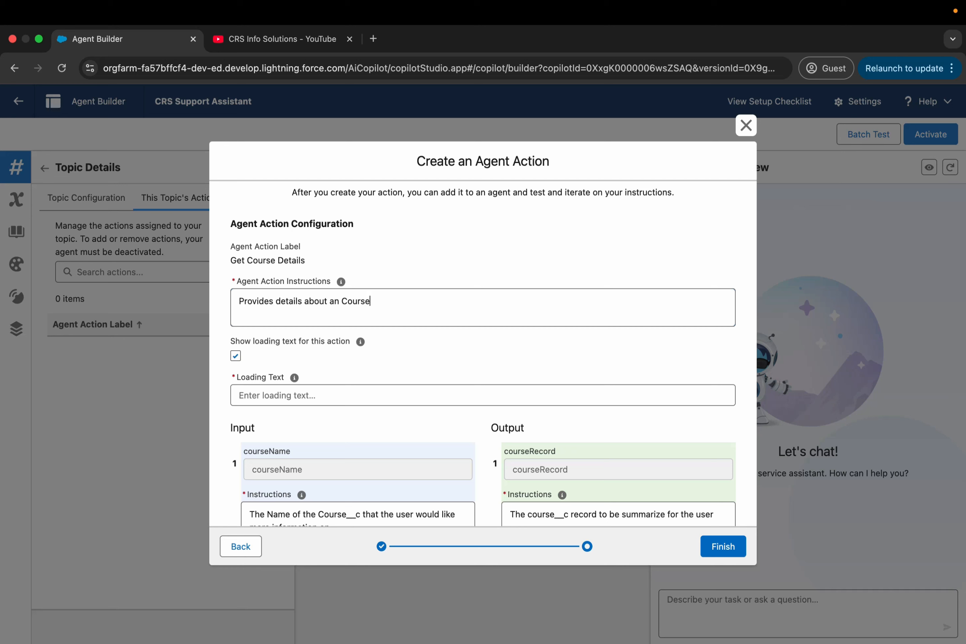
{"action": "type", "text": "__c that a user would like more information abo"}
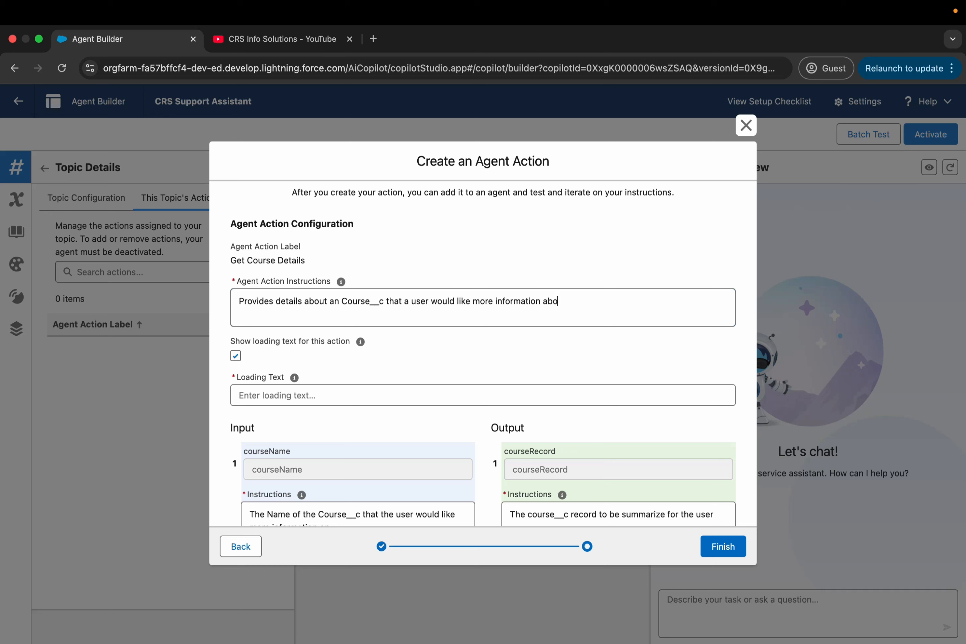
{"action": "type", "text": "ut"}
- Set the loading text to "Loading course details" and finish creating the Get Course Details agent action
{"action": "scroll", "coordinate": [442, 329], "scroll_direction": "down", "scroll_amount": 5}
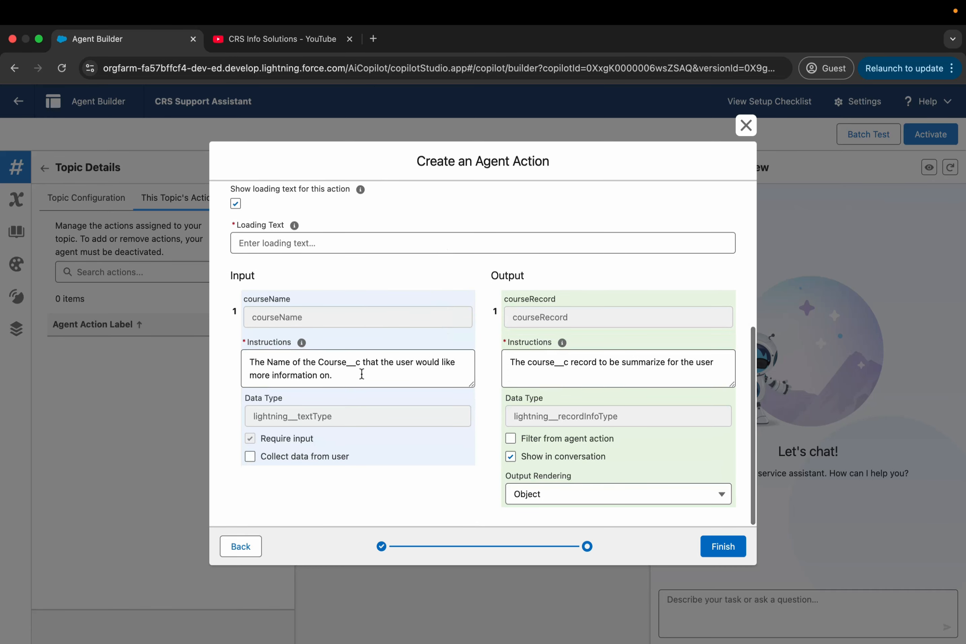
{"action": "scroll", "coordinate": [401, 249], "scroll_direction": "up", "scroll_amount": 4}
{"action": "mouse_move", "coordinate": [295, 342]}
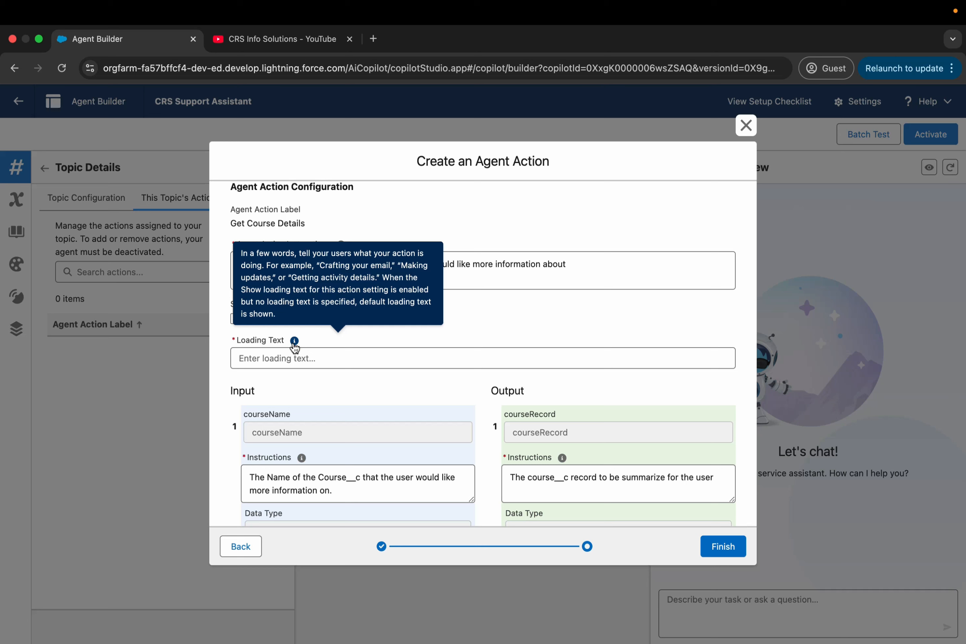
{"action": "left_click", "coordinate": [334, 358]}
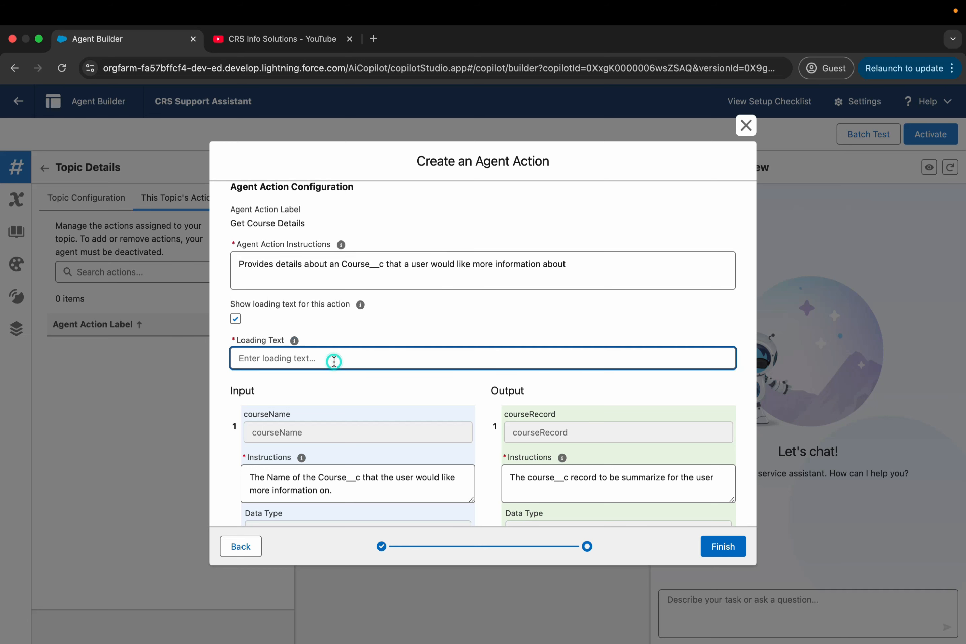
{"action": "key", "text": "Caps_Lock"}
{"action": "type", "text": "Lod"}
{"action": "key", "text": "BackSpace"}
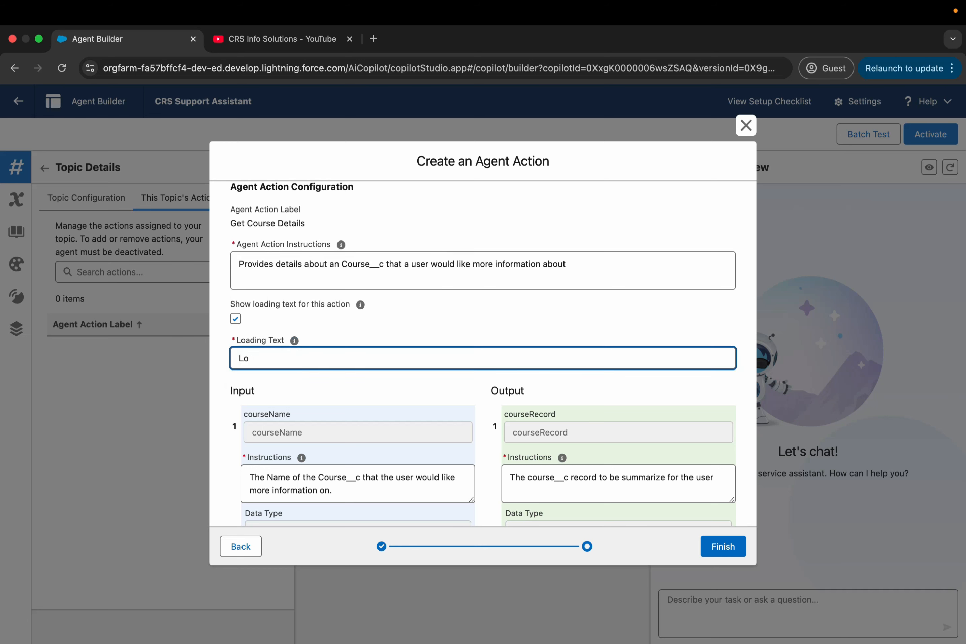
{"action": "type", "text": "ading course details"}
{"action": "left_click", "coordinate": [518, 329]}
{"action": "scroll", "coordinate": [524, 357], "scroll_direction": "down", "scroll_amount": 3}
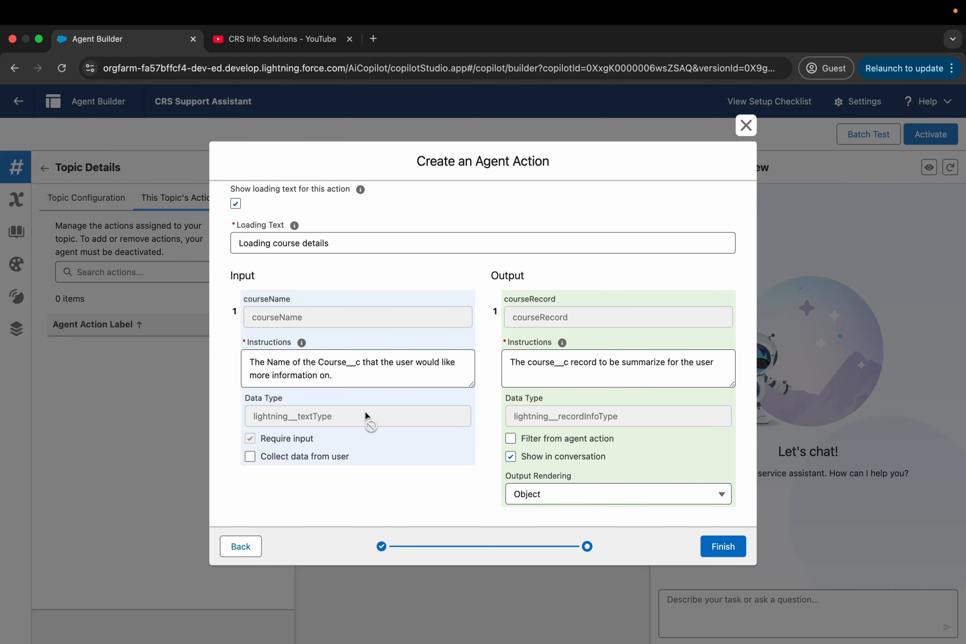
{"action": "left_click", "coordinate": [726, 546]}
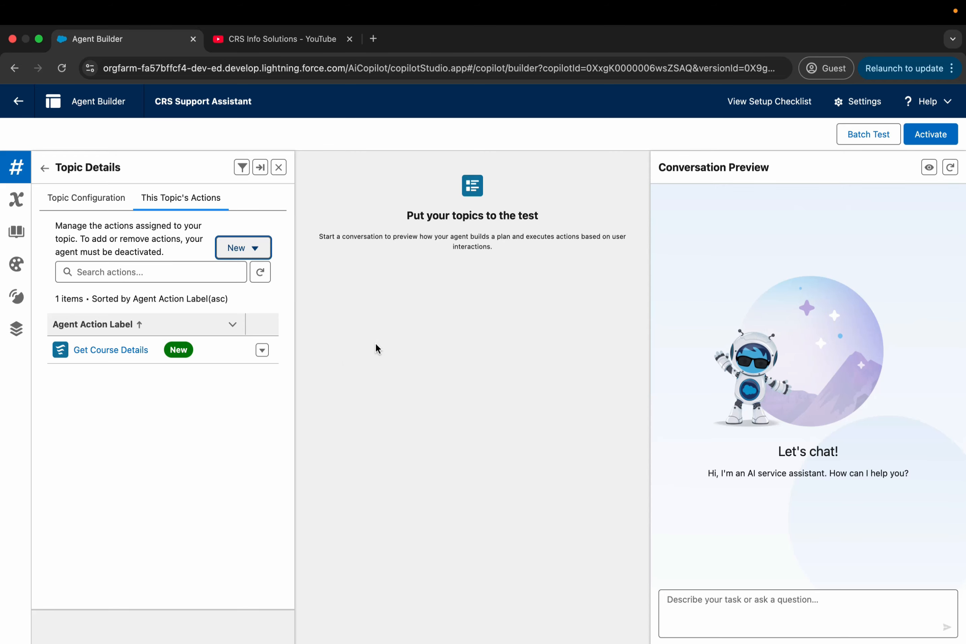
- Leave the agent's builder without staying on the page and open the Courses list in the Service app
{"action": "left_click", "coordinate": [18, 101]}
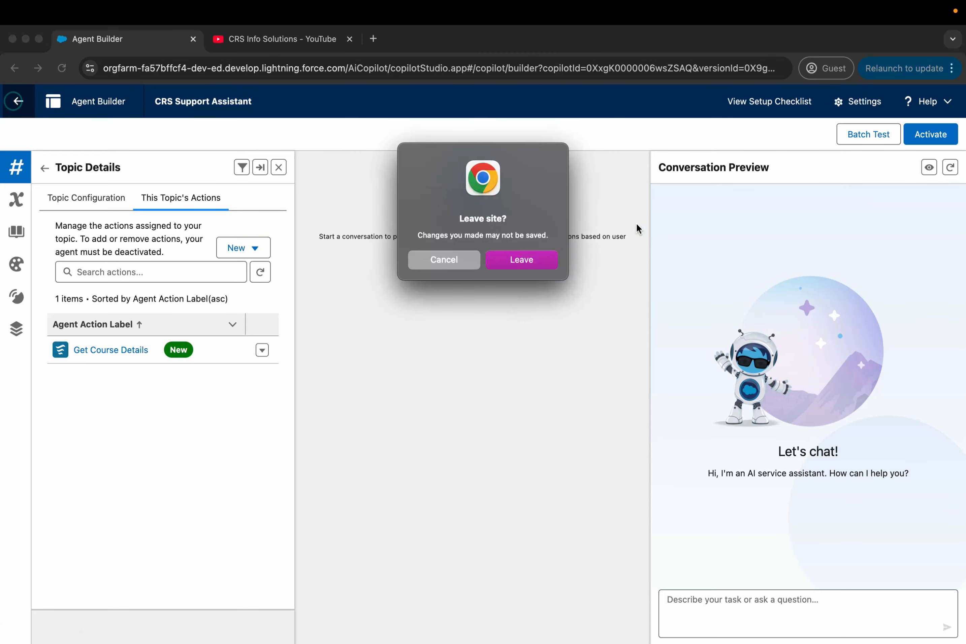
{"action": "left_click", "coordinate": [537, 260]}
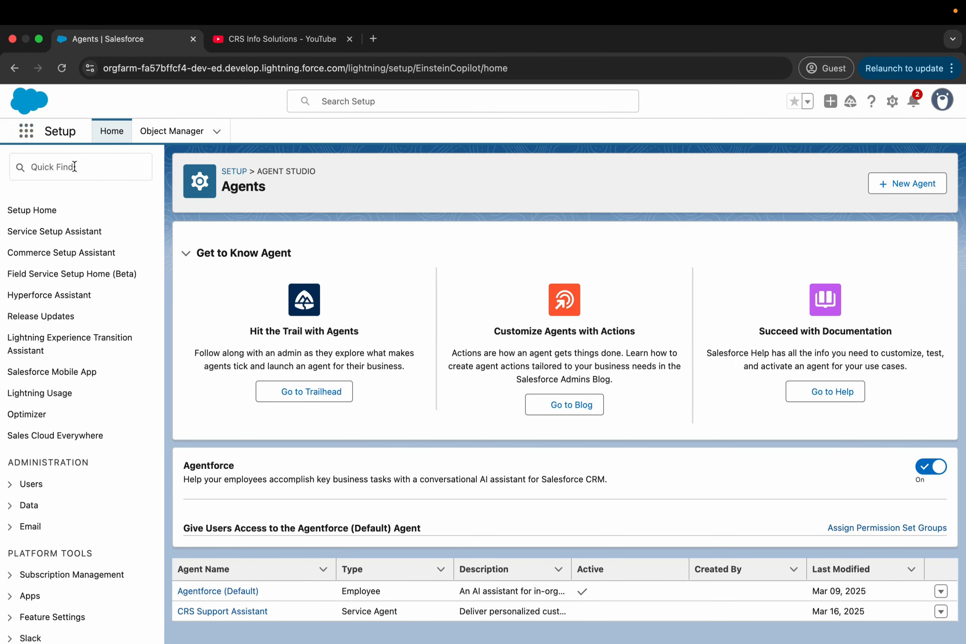
{"action": "left_click", "coordinate": [71, 237]}
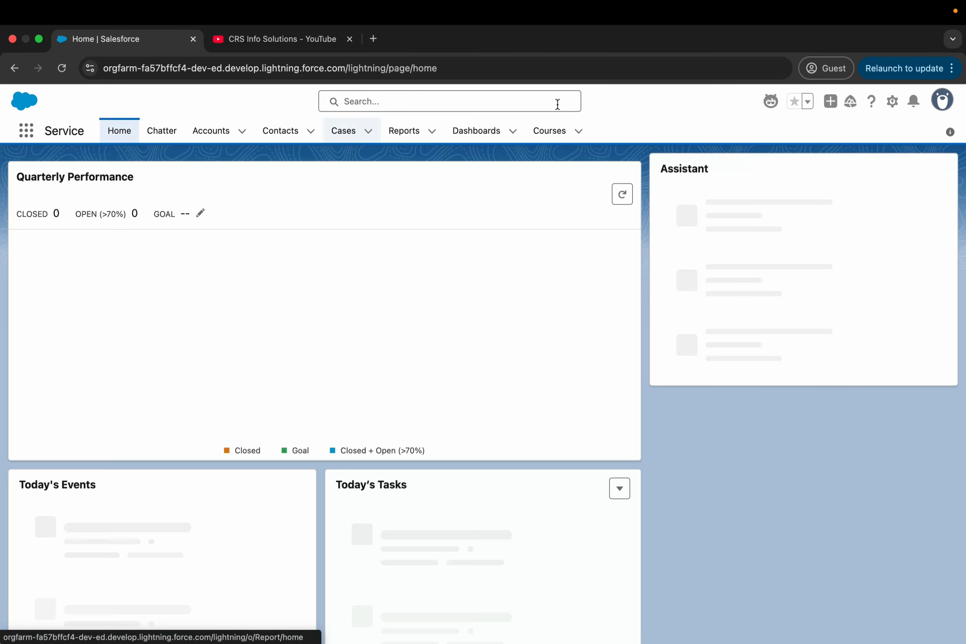
{"action": "left_click", "coordinate": [548, 131]}
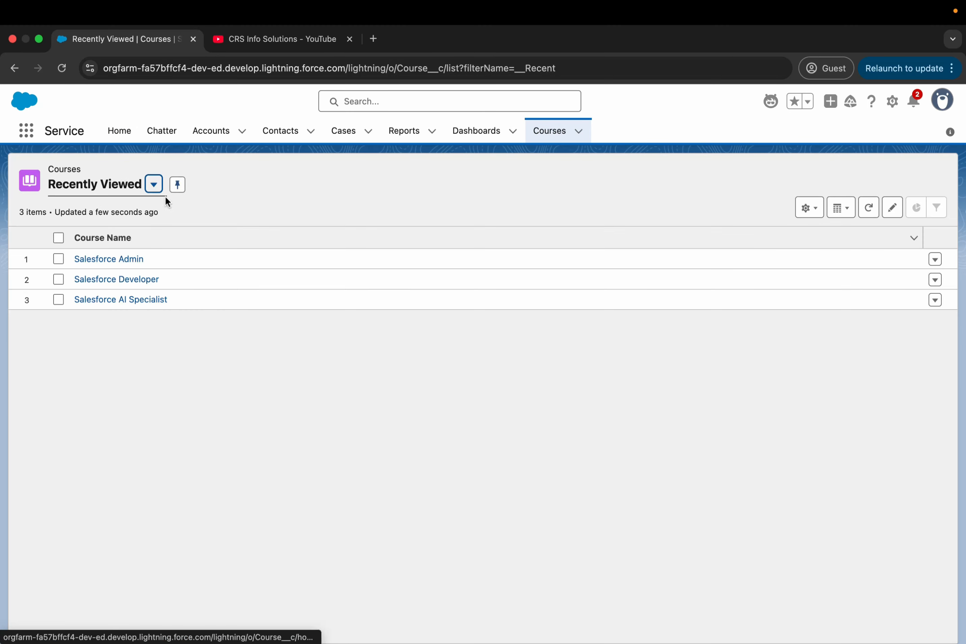
- Switch the Courses list to the All view and pin that view
{"action": "left_click", "coordinate": [153, 186]}
{"action": "left_click", "coordinate": [151, 230]}
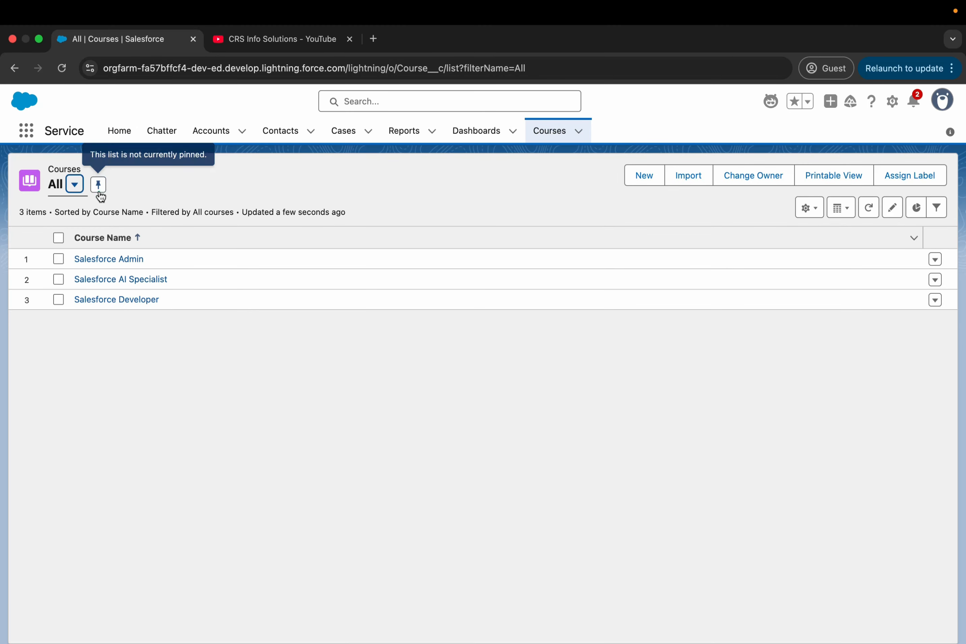
{"action": "left_click", "coordinate": [99, 192]}
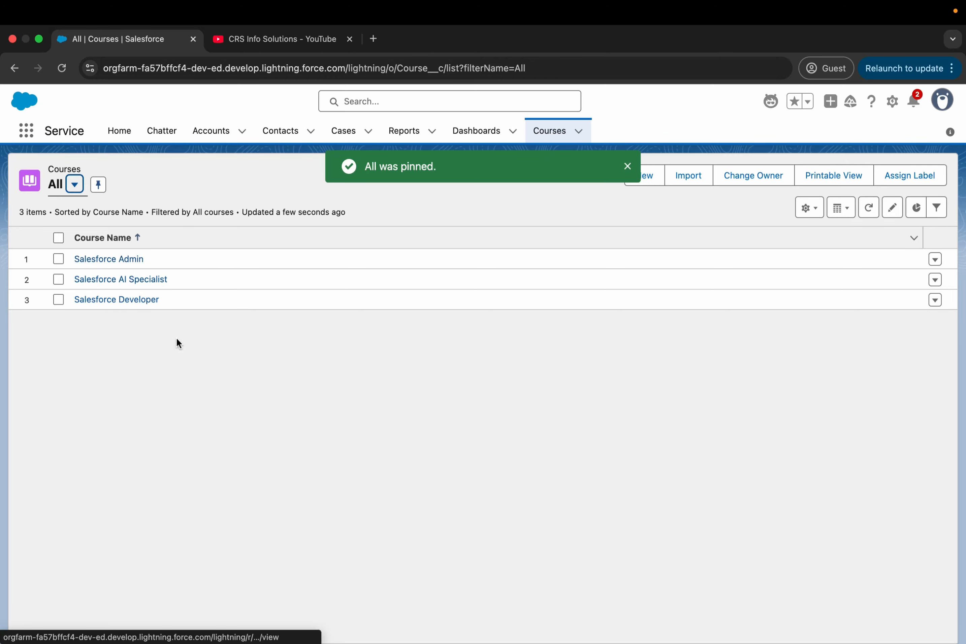
- Review the details of the Salesforce AI Specialist, Salesforce Admin and Salesforce Developer course records, checking Salesforce Admin's course name
{"action": "left_click", "coordinate": [142, 280]}
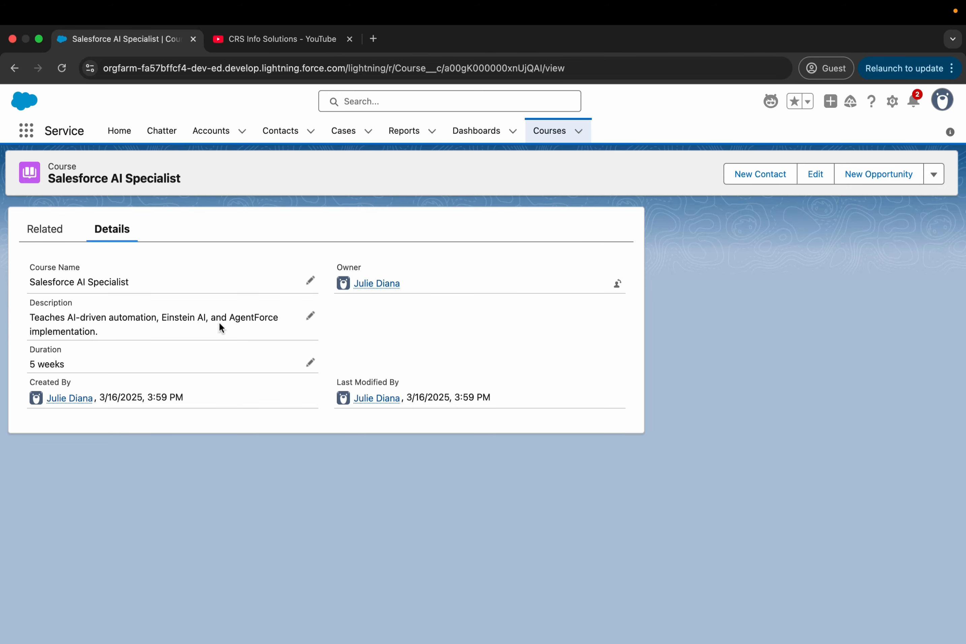
{"action": "left_click", "coordinate": [553, 126]}
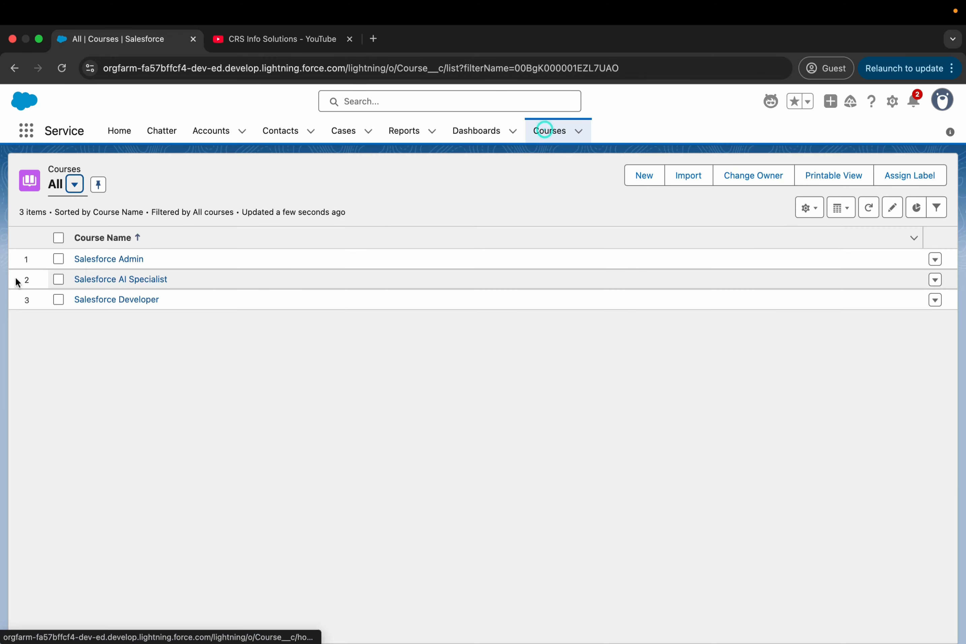
{"action": "left_click", "coordinate": [105, 261]}
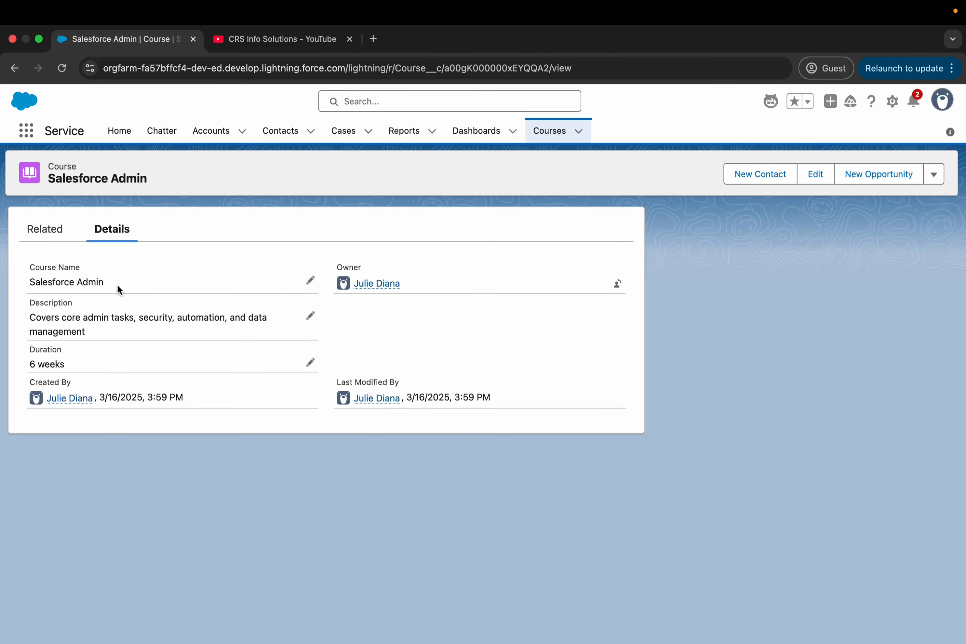
{"action": "left_click", "coordinate": [545, 125]}
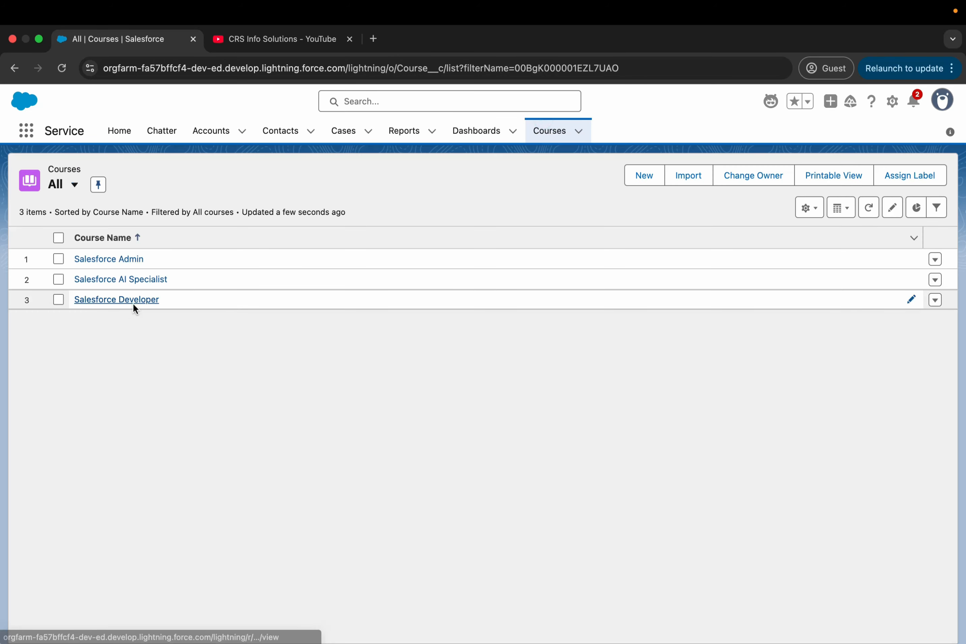
{"action": "left_click", "coordinate": [124, 300]}
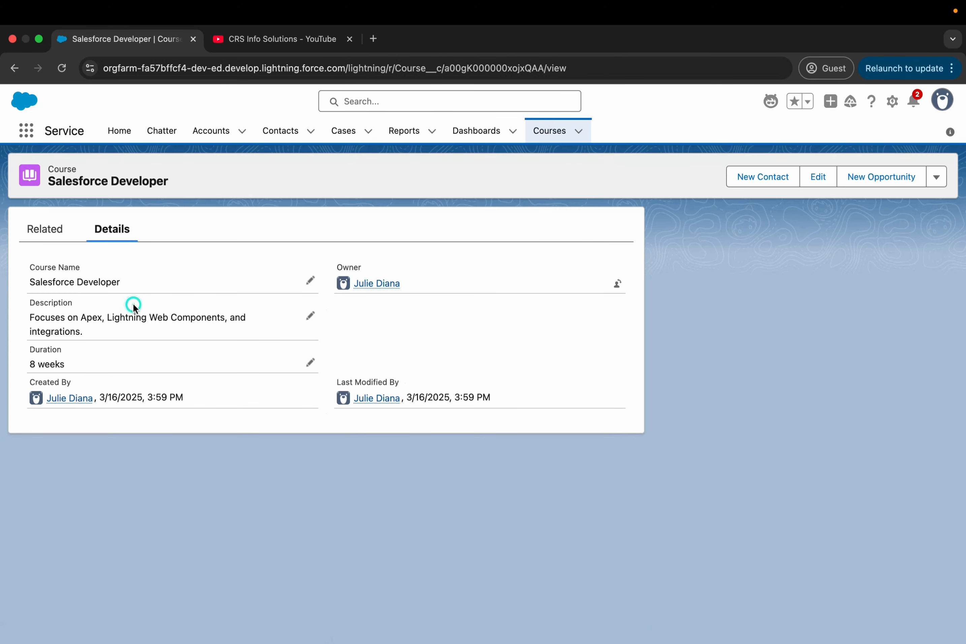
{"action": "left_click", "coordinate": [561, 130]}
{"action": "left_click", "coordinate": [115, 260]}
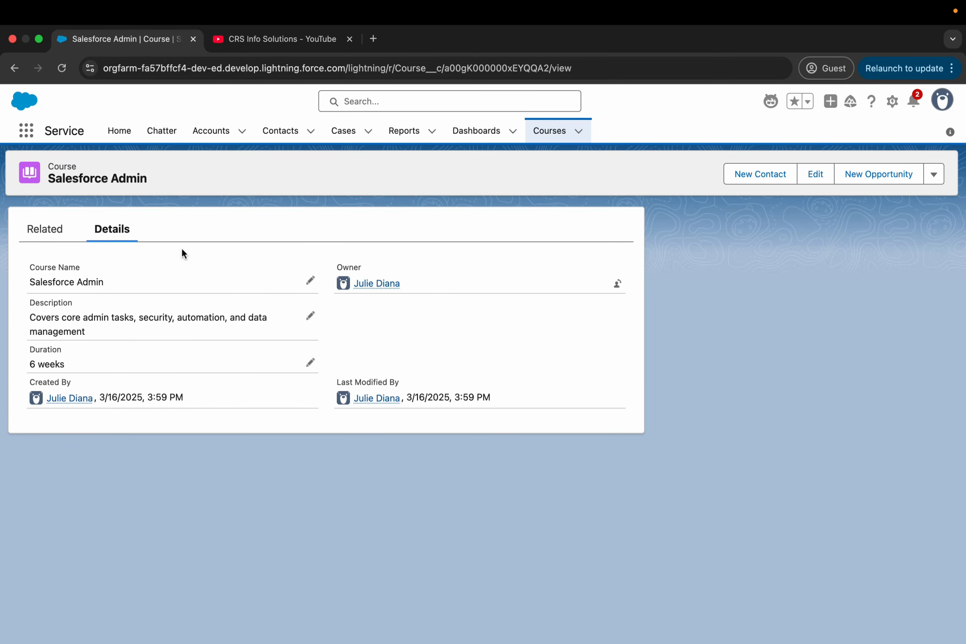
{"action": "left_click", "coordinate": [190, 220]}
{"action": "left_click_drag", "start_coordinate": [126, 283], "coordinate": [9, 280]}
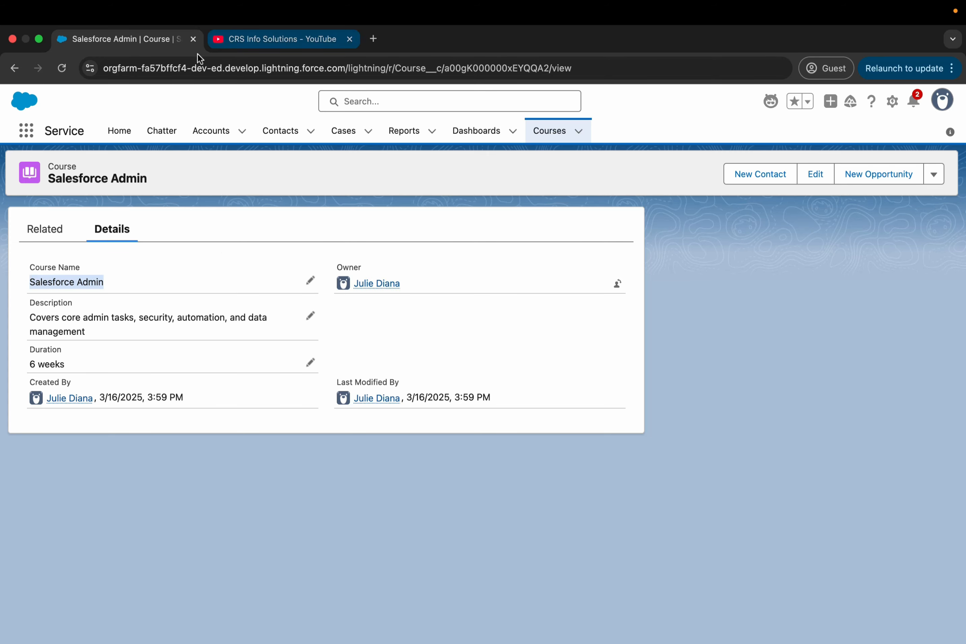
- Find the Agents page in Setup by searching for "agent" and open CRS Support Assistant in the builder
{"action": "left_click", "coordinate": [892, 101]}
{"action": "left_click", "coordinate": [852, 159]}
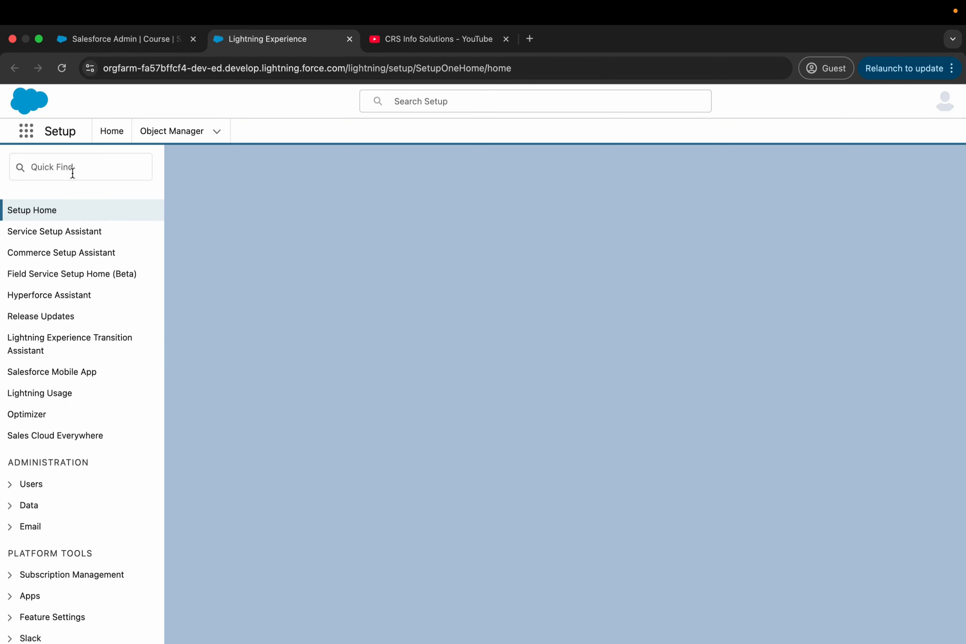
{"action": "left_click", "coordinate": [73, 172]}
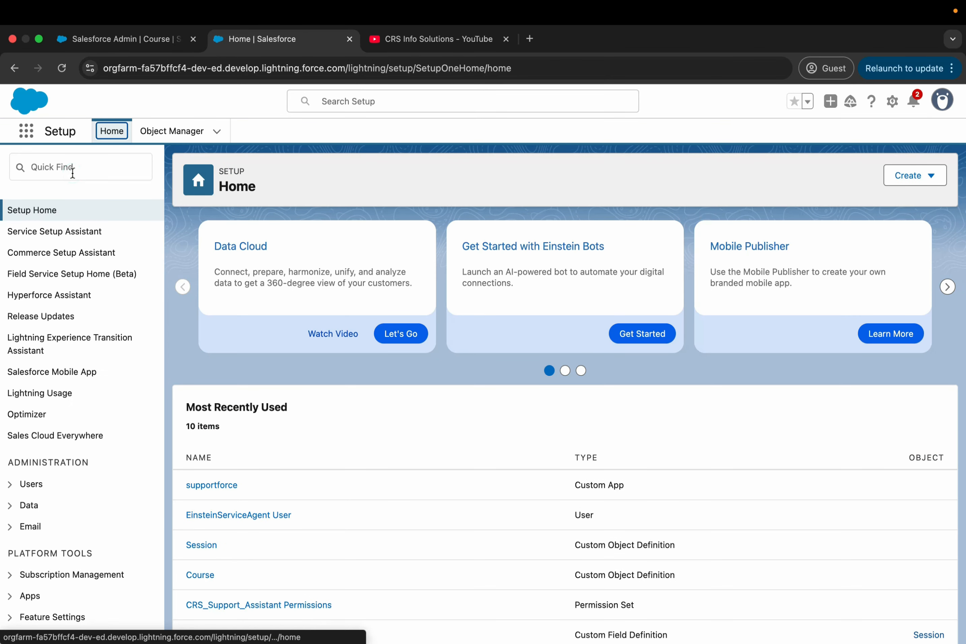
{"action": "left_click", "coordinate": [73, 172]}
{"action": "type", "text": "age"}
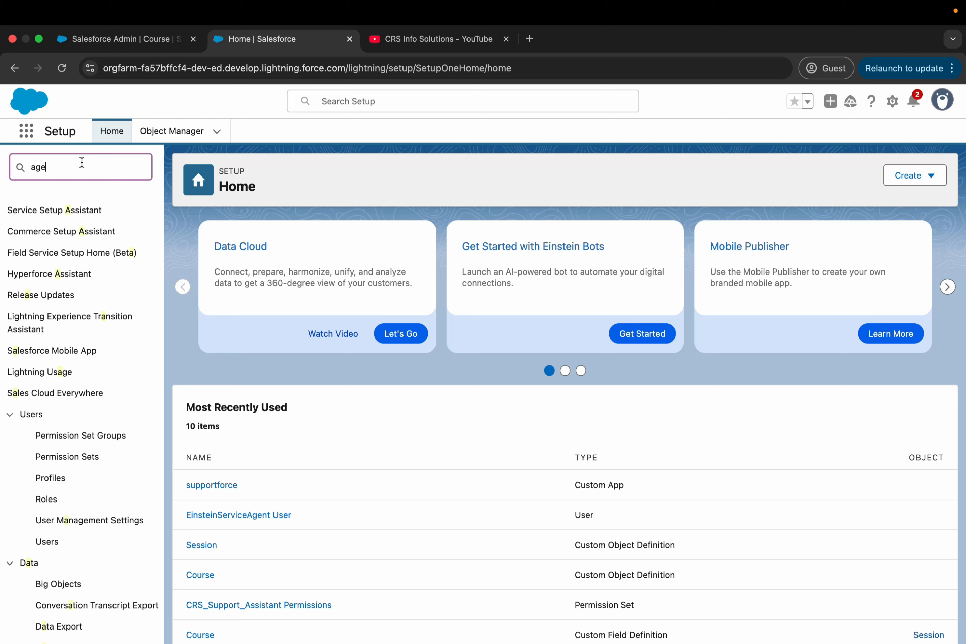
{"action": "scroll", "coordinate": [79, 291], "scroll_direction": "down", "scroll_amount": 5}
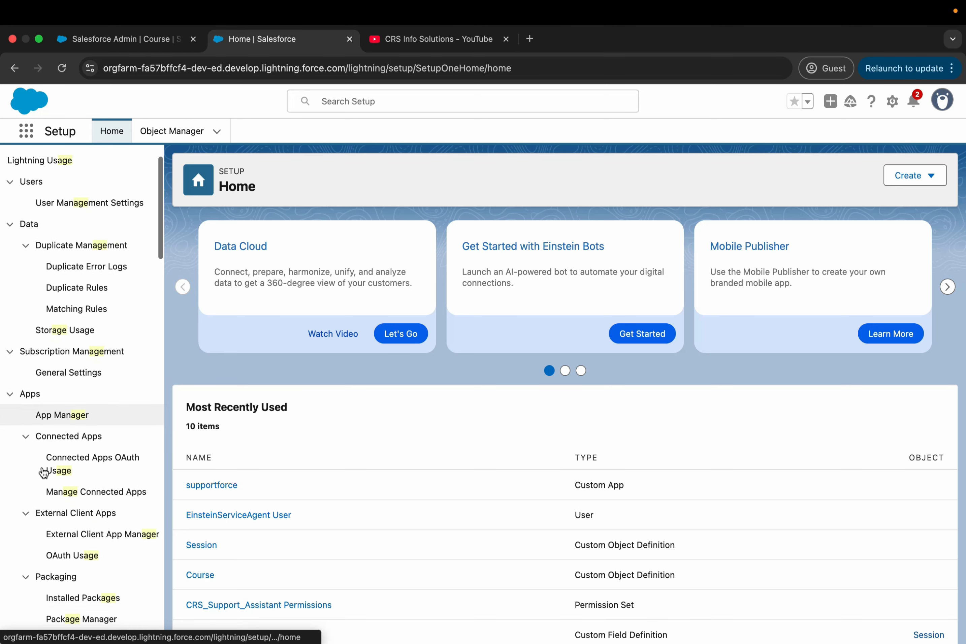
{"action": "type", "text": "nt"}
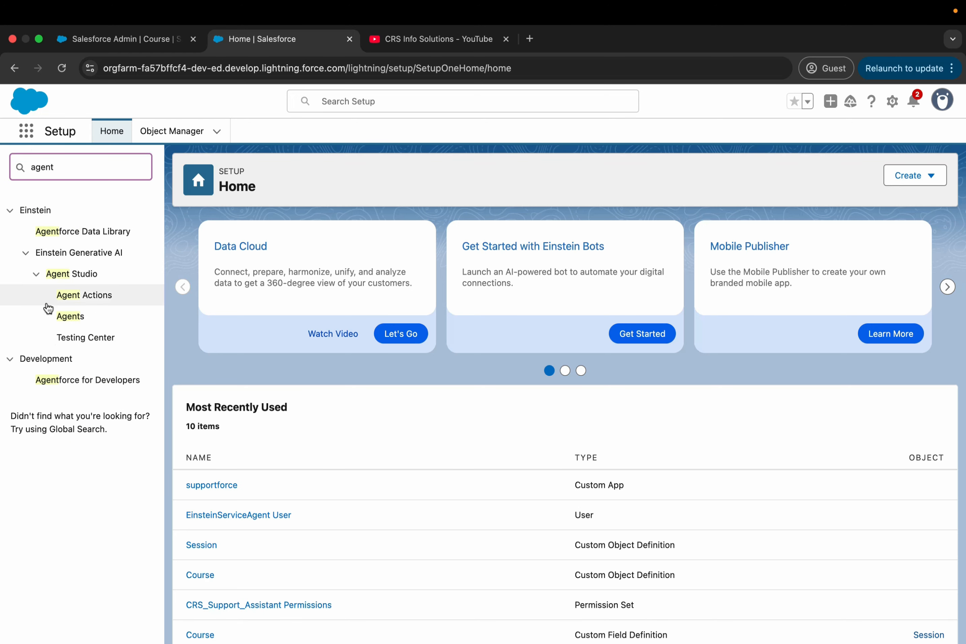
{"action": "left_click", "coordinate": [64, 317]}
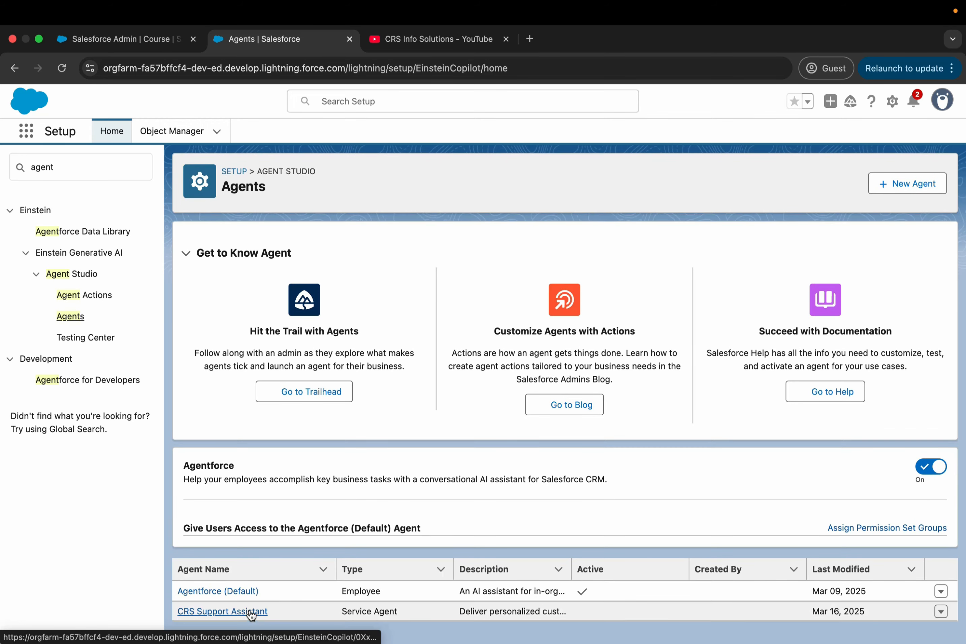
{"action": "left_click", "coordinate": [249, 611]}
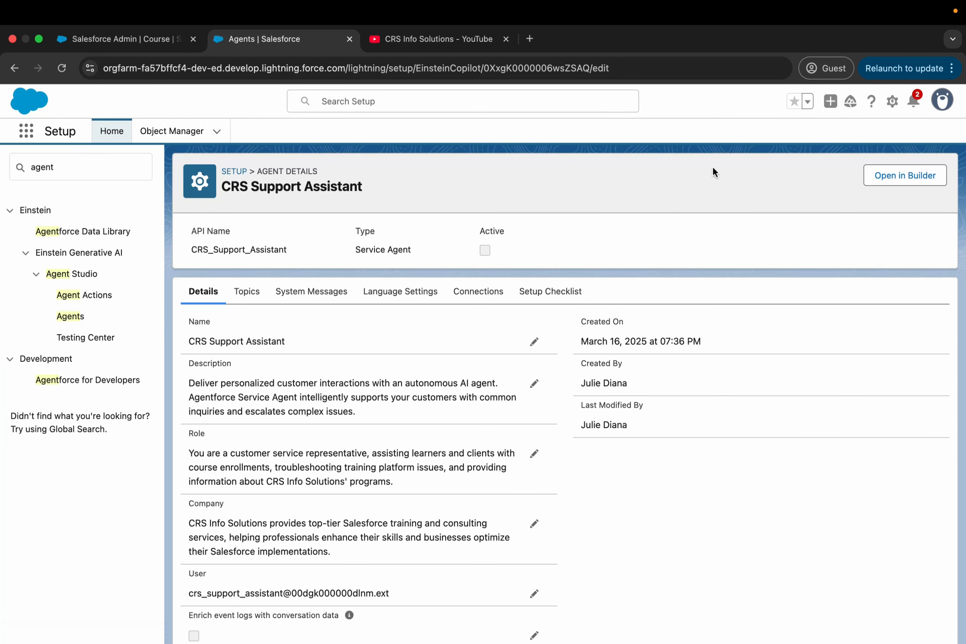
{"action": "left_click", "coordinate": [908, 177]}
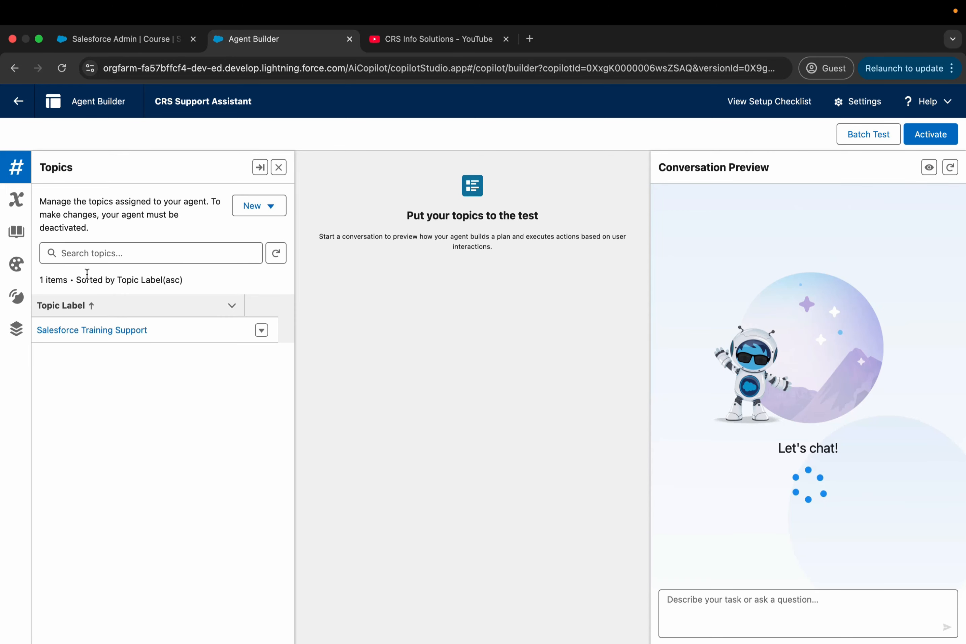
- Test the agent in the conversation preview by sending "Tell me more about Salesforce Admin course"
{"action": "left_click", "coordinate": [805, 604]}
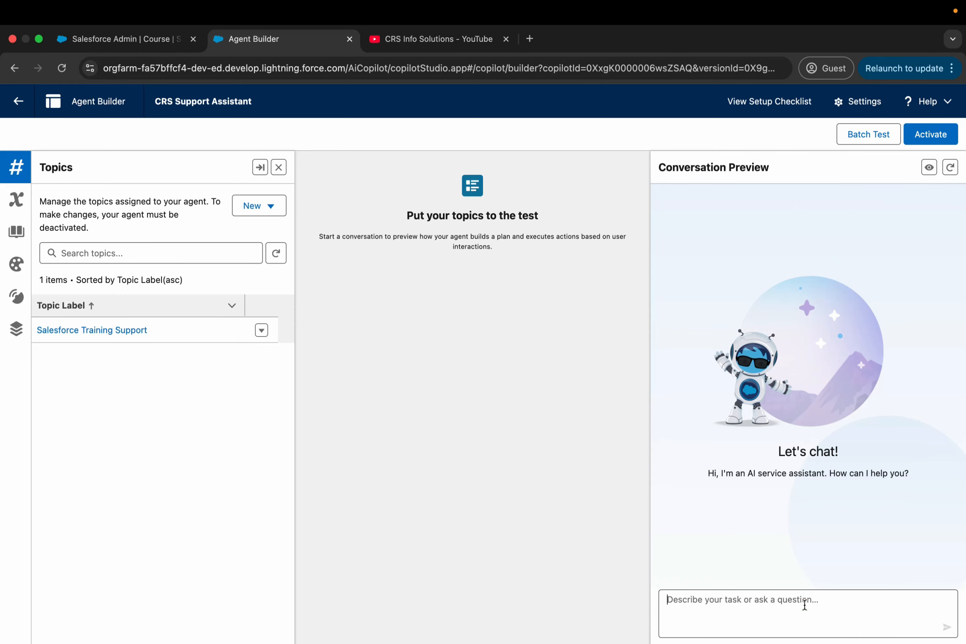
{"action": "type", "text": "Tell me"}
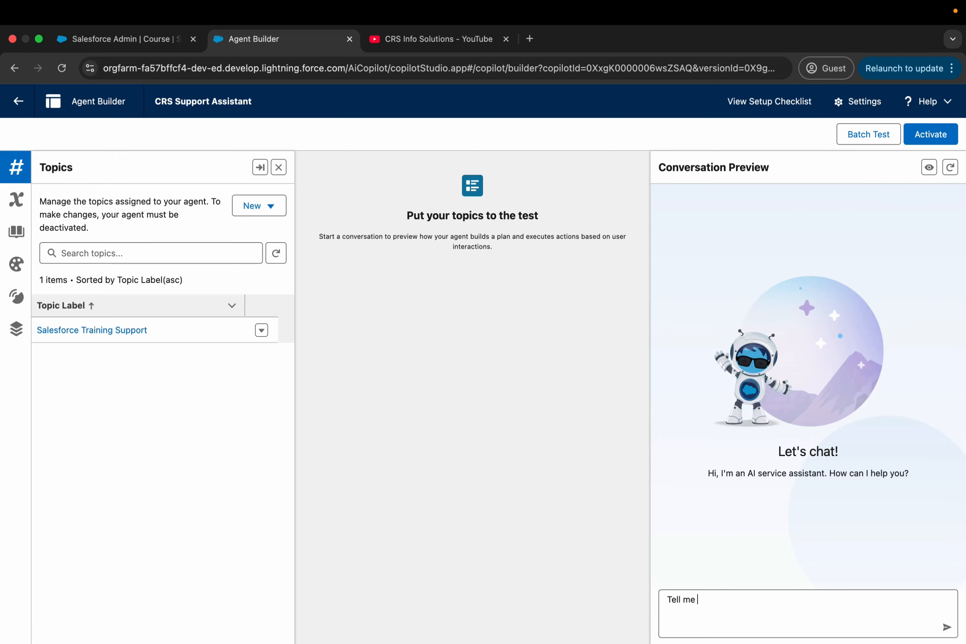
{"action": "type", "text": " mmore about Salesforce Admin"}
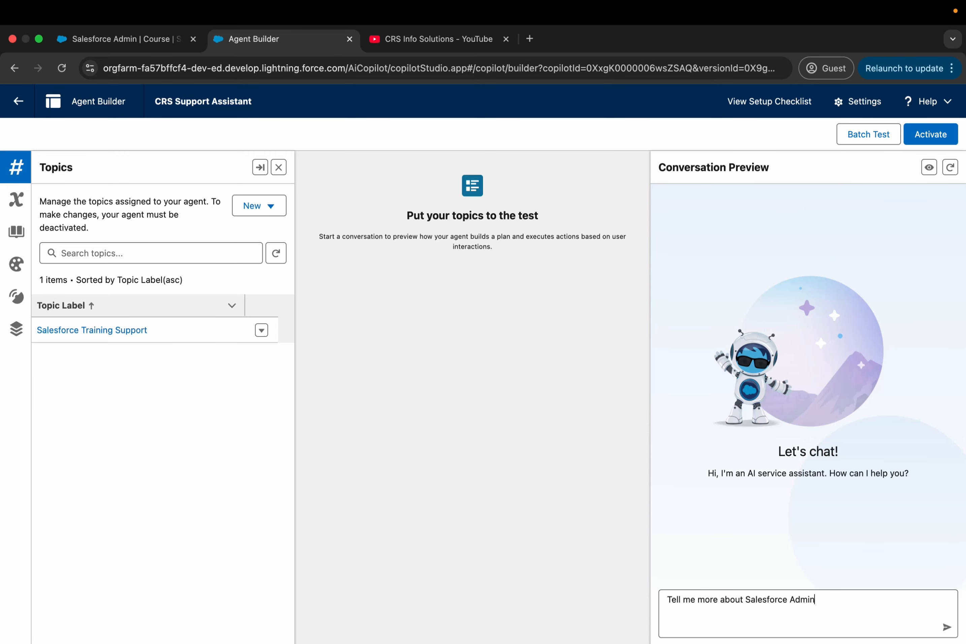
{"action": "type", "text": " course"}
{"action": "key", "text": "Return"}
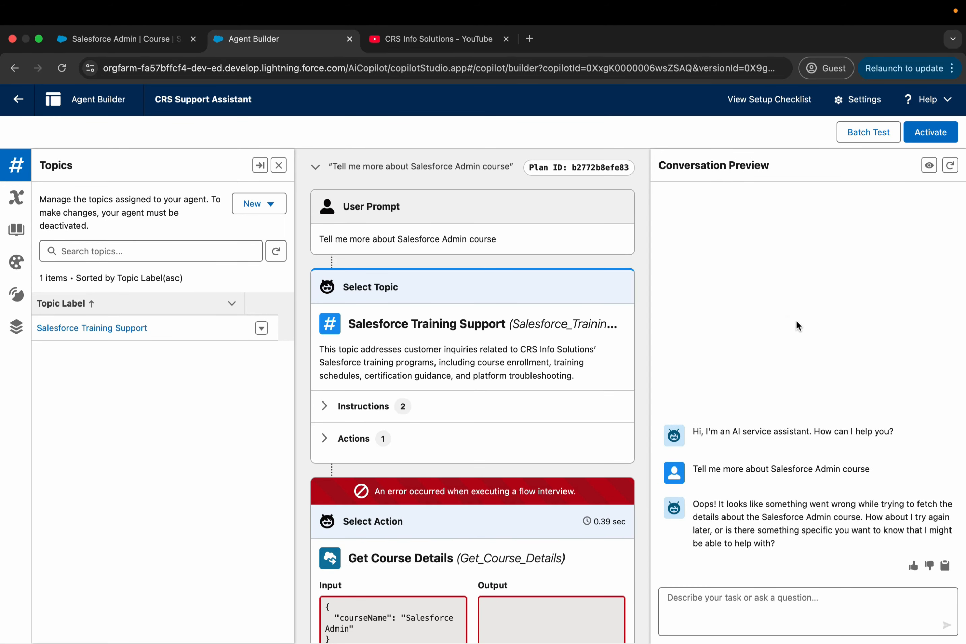
- Examine the Get Course Details action in the agent's plan and read the flow's error email in Gmail
{"action": "scroll", "coordinate": [603, 326], "scroll_direction": "down", "scroll_amount": 5}
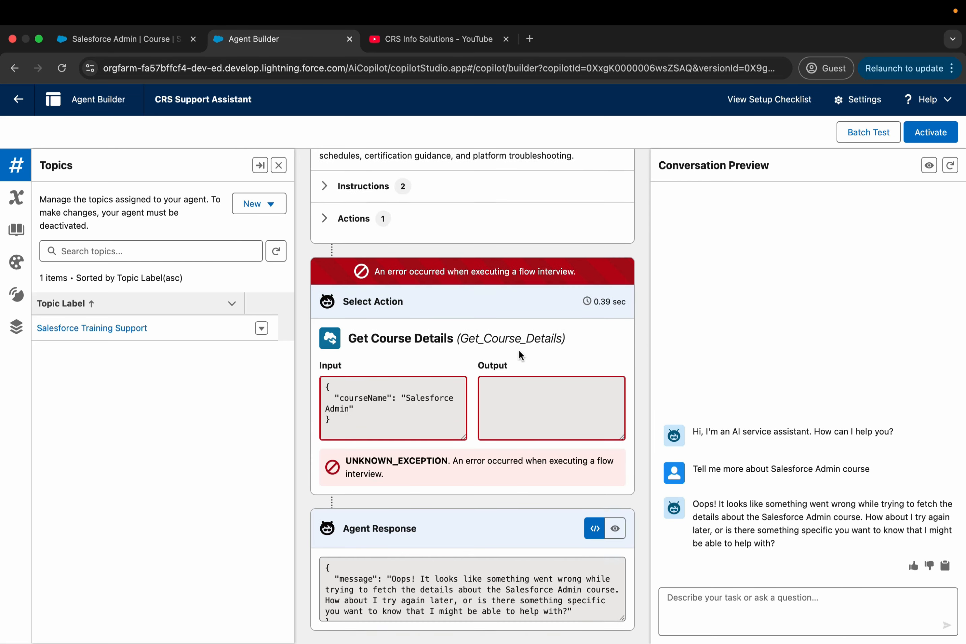
{"action": "scroll", "coordinate": [520, 351], "scroll_direction": "up", "scroll_amount": 2}
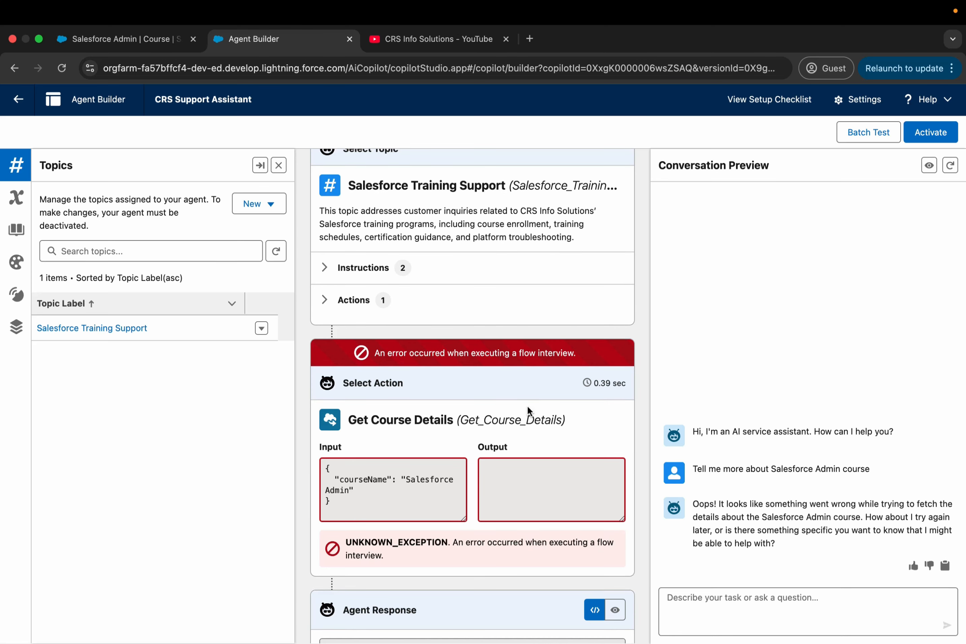
{"action": "scroll", "coordinate": [527, 406], "scroll_direction": "up", "scroll_amount": 5}
{"action": "scroll", "coordinate": [527, 406], "scroll_direction": "down", "scroll_amount": 8}
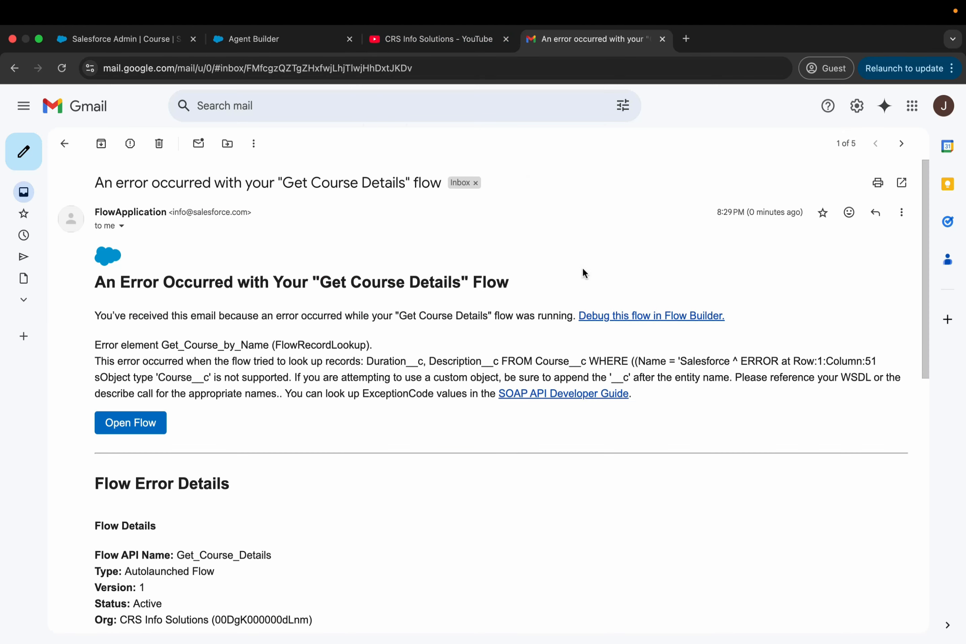
{"action": "scroll", "coordinate": [390, 316], "scroll_direction": "down", "scroll_amount": 5}
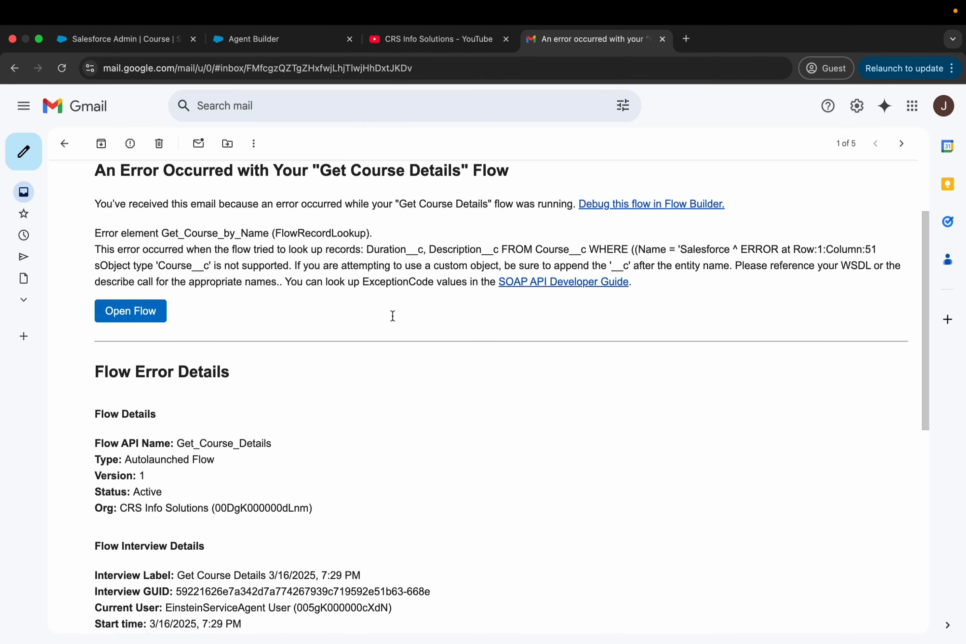
- Examine the "Get Course Details" flow error email in Gmail, including its Get Course by Name lookup details, against the failed action in Agent Builder
{"action": "scroll", "coordinate": [392, 314], "scroll_direction": "up", "scroll_amount": 5}
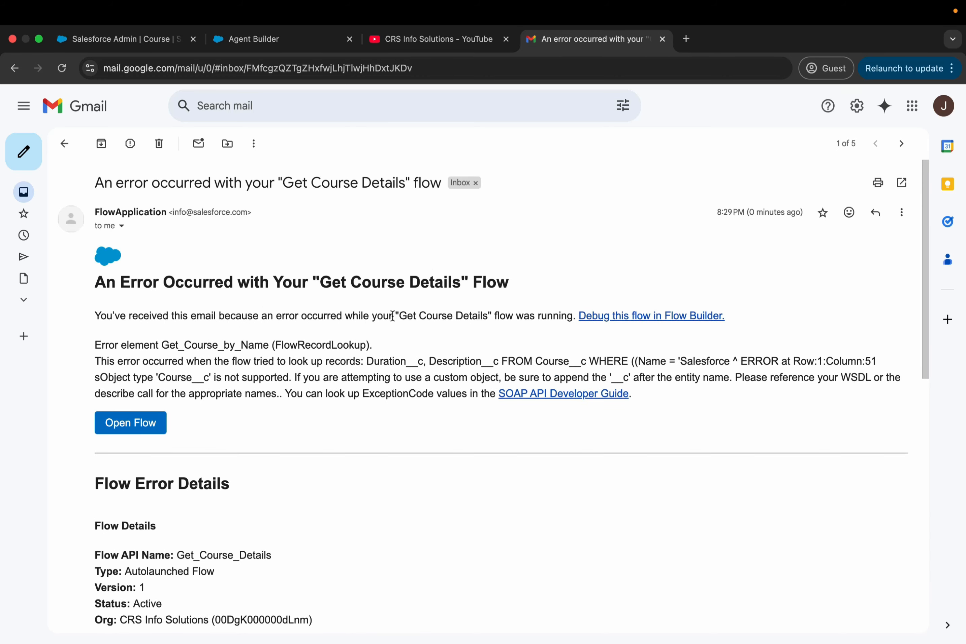
{"action": "scroll", "coordinate": [391, 319], "scroll_direction": "down", "scroll_amount": 4}
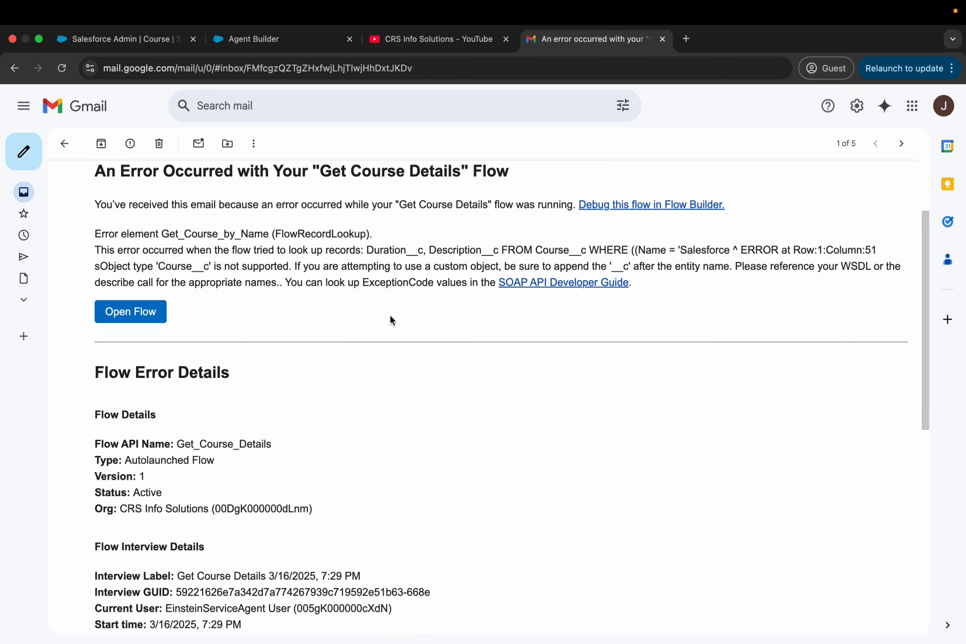
{"action": "left_click", "coordinate": [115, 40]}
{"action": "left_click", "coordinate": [248, 31]}
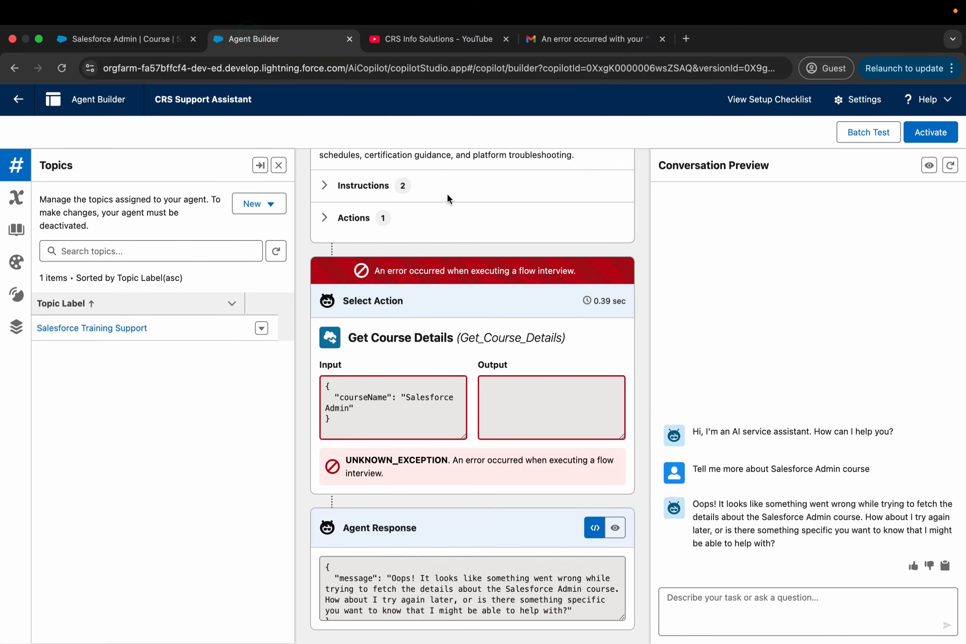
{"action": "scroll", "coordinate": [458, 208], "scroll_direction": "up", "scroll_amount": 10}
{"action": "scroll", "coordinate": [502, 327], "scroll_direction": "down", "scroll_amount": 8}
{"action": "left_click_drag", "start_coordinate": [598, 41], "coordinate": [462, 41]}
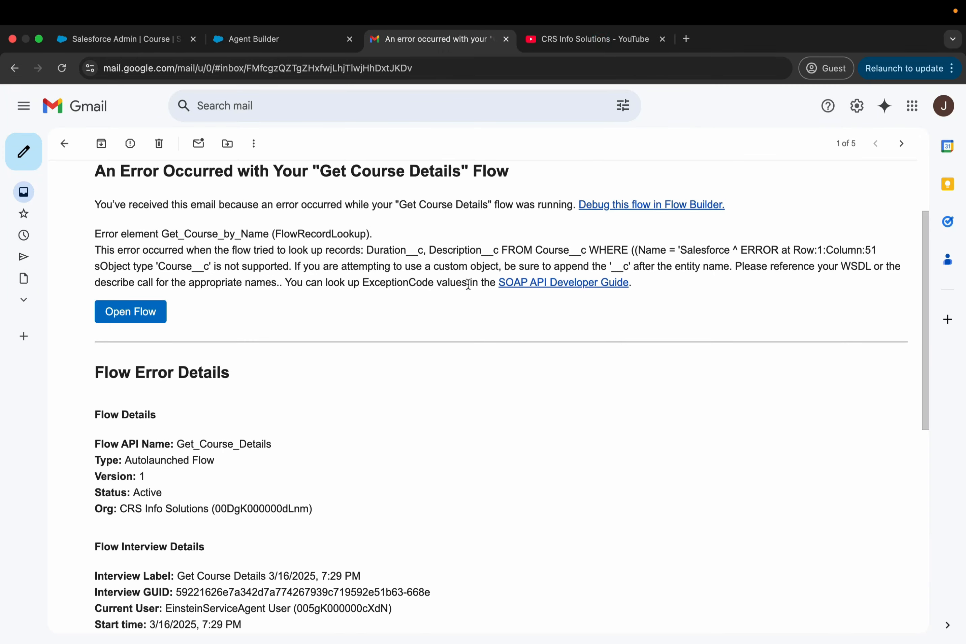
{"action": "scroll", "coordinate": [399, 265], "scroll_direction": "up", "scroll_amount": 3}
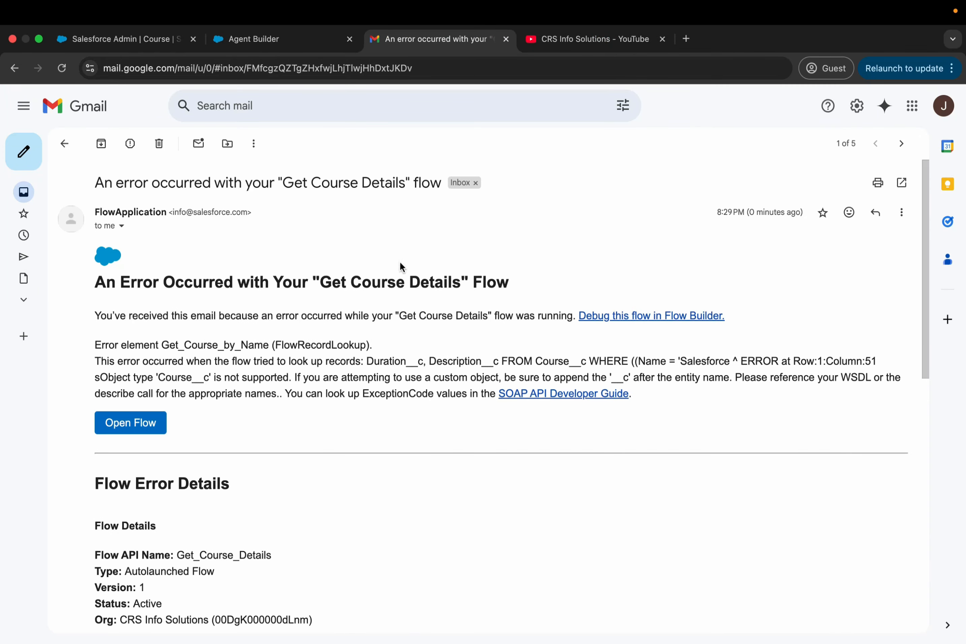
{"action": "scroll", "coordinate": [448, 323], "scroll_direction": "down", "scroll_amount": 14}
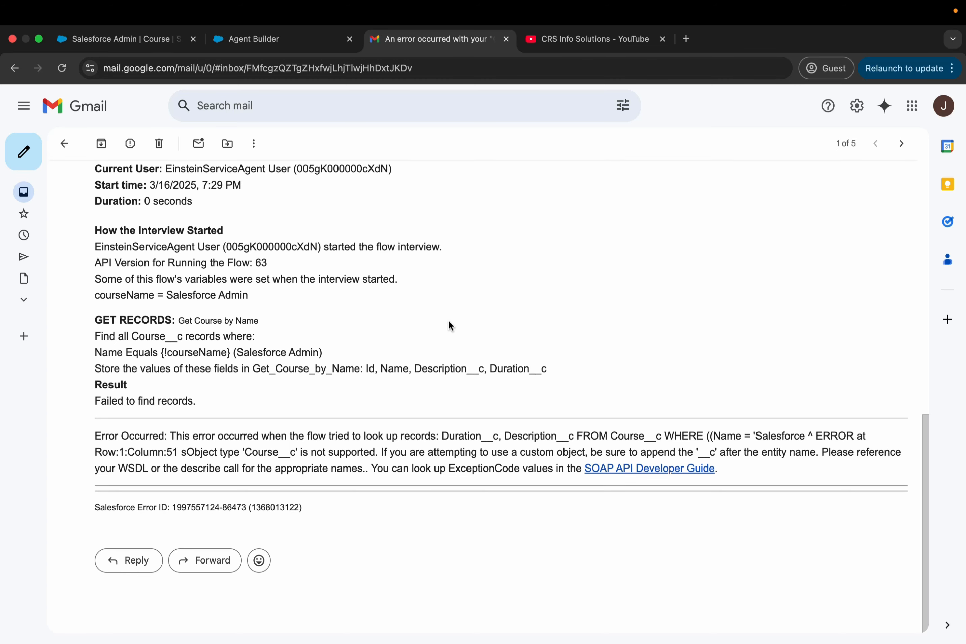
{"action": "left_click", "coordinate": [286, 39]}
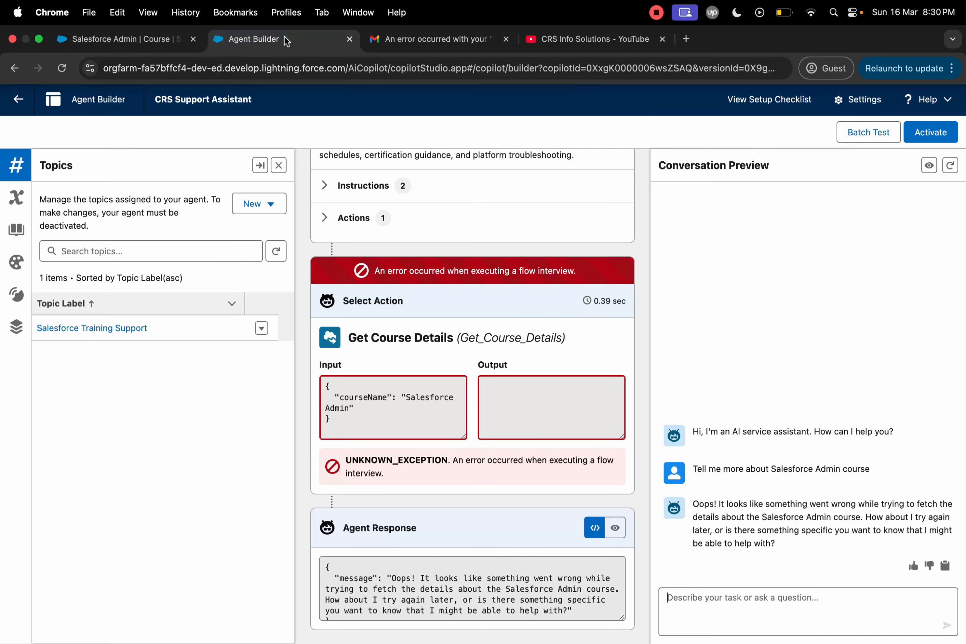